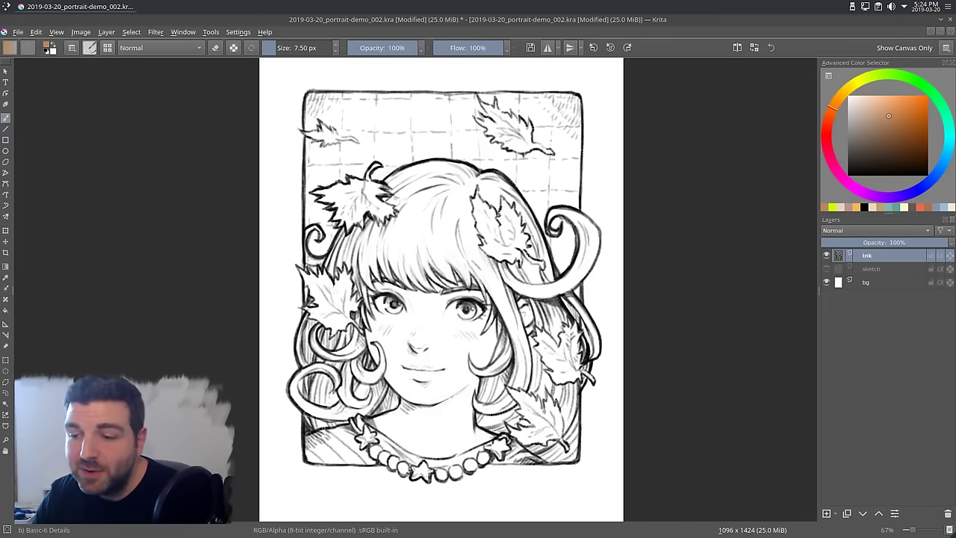
- Check the contents of the ink and sketch layers by toggling their visibility
{"action": "left_click", "coordinate": [826, 256]}
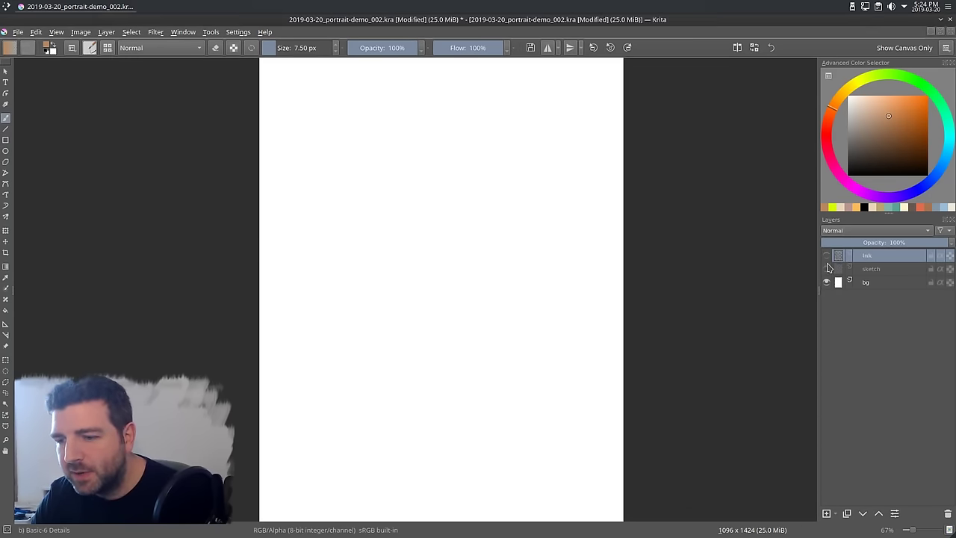
{"action": "left_click", "coordinate": [827, 269]}
{"action": "left_click", "coordinate": [827, 269]}
{"action": "left_click", "coordinate": [827, 255]}
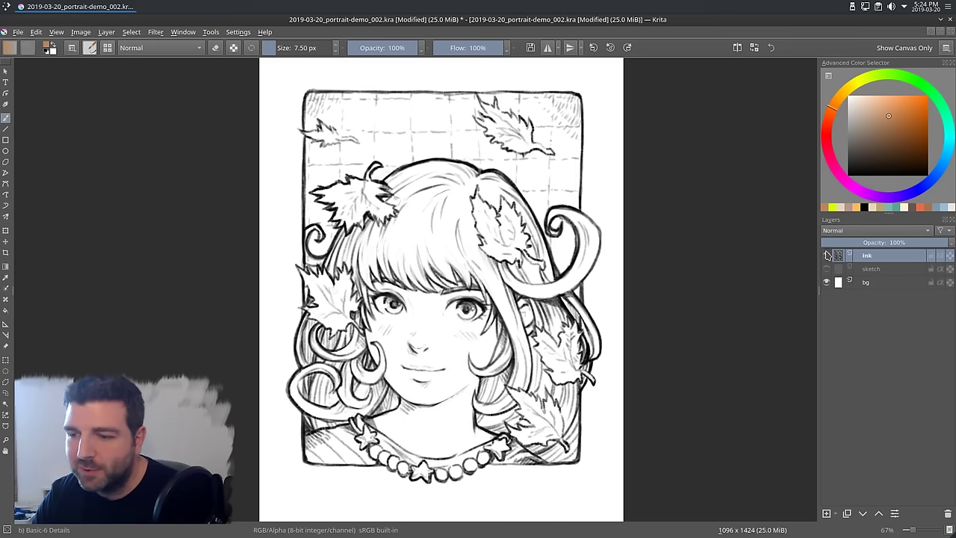
- Add a Colorize Mask to the ink layer and activate the Colorize Mask editing tool for it
{"action": "right_click", "coordinate": [874, 258]}
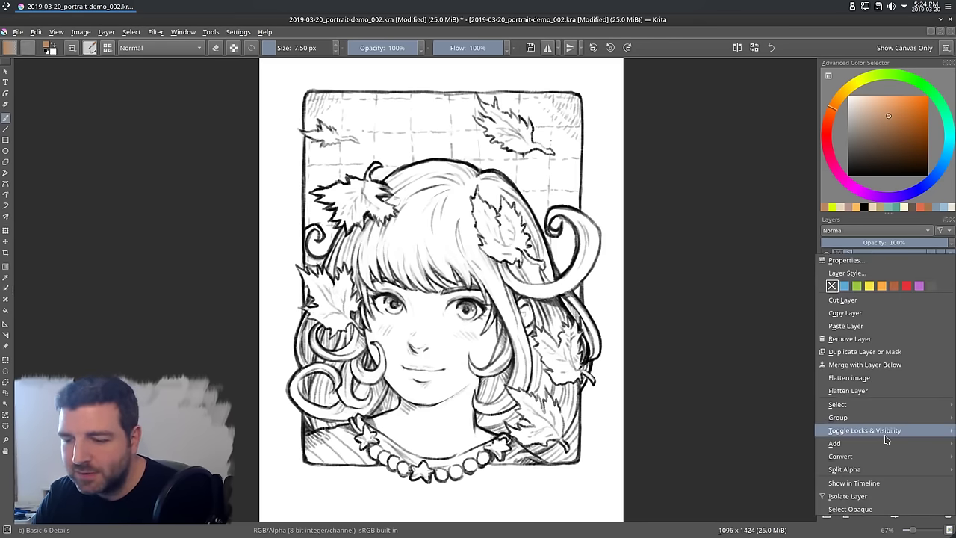
{"action": "mouse_move", "coordinate": [882, 446]}
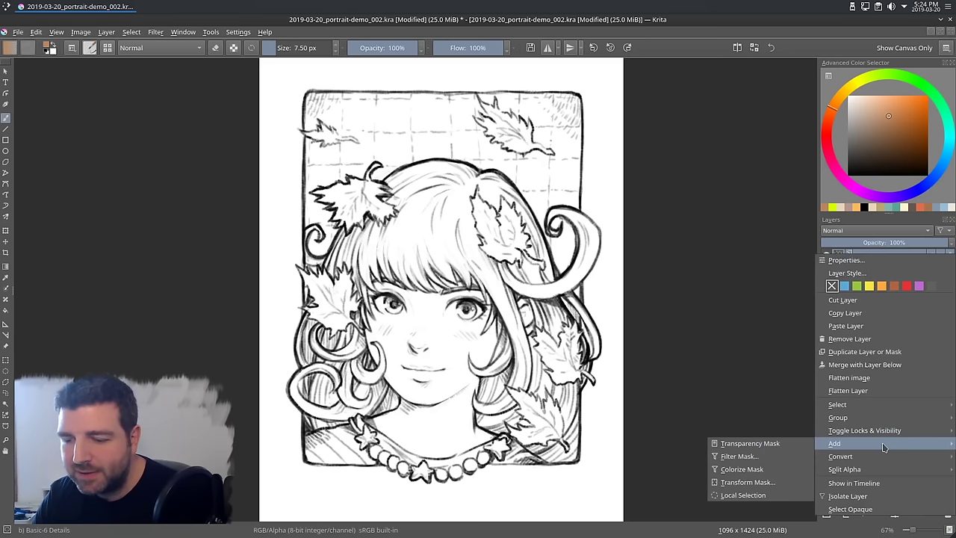
{"action": "left_click", "coordinate": [776, 470]}
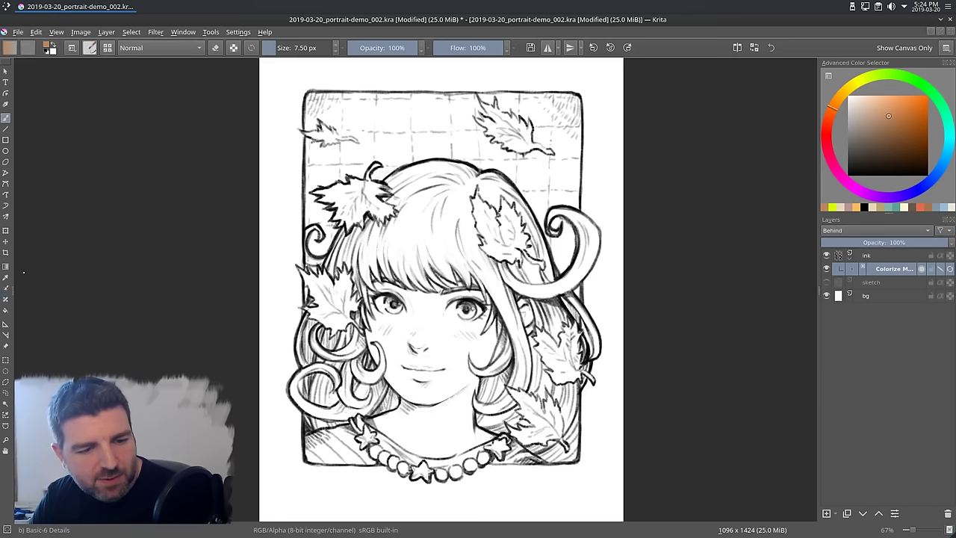
{"action": "left_click", "coordinate": [5, 288]}
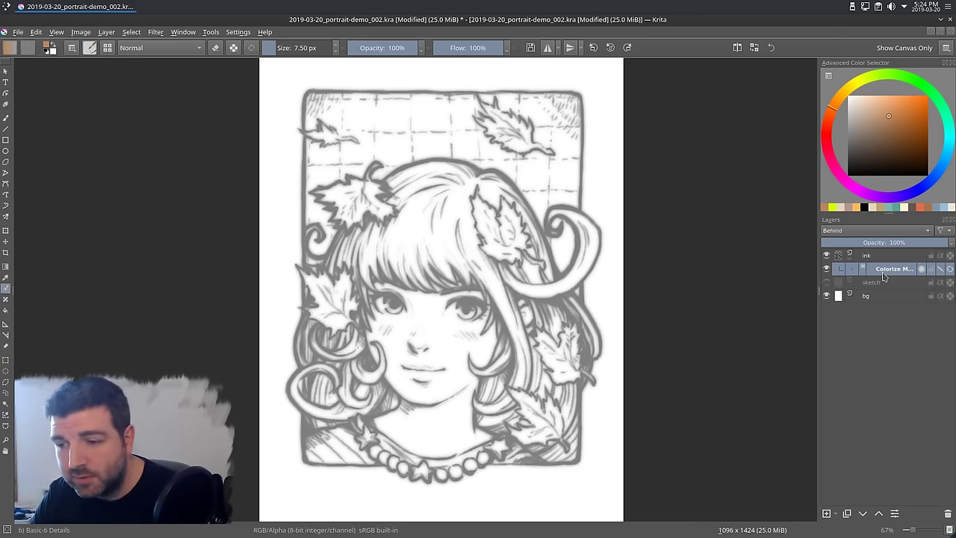
- Choose the Pixel Art Fill brush preset from the Pixel Art tag
{"action": "left_click", "coordinate": [89, 47]}
{"action": "left_click", "coordinate": [113, 68]}
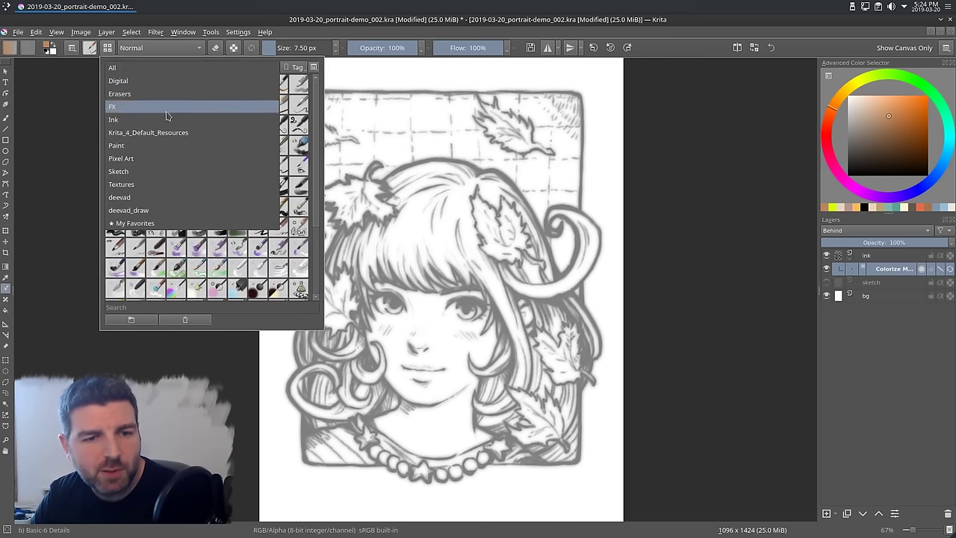
{"action": "left_click", "coordinate": [168, 159]}
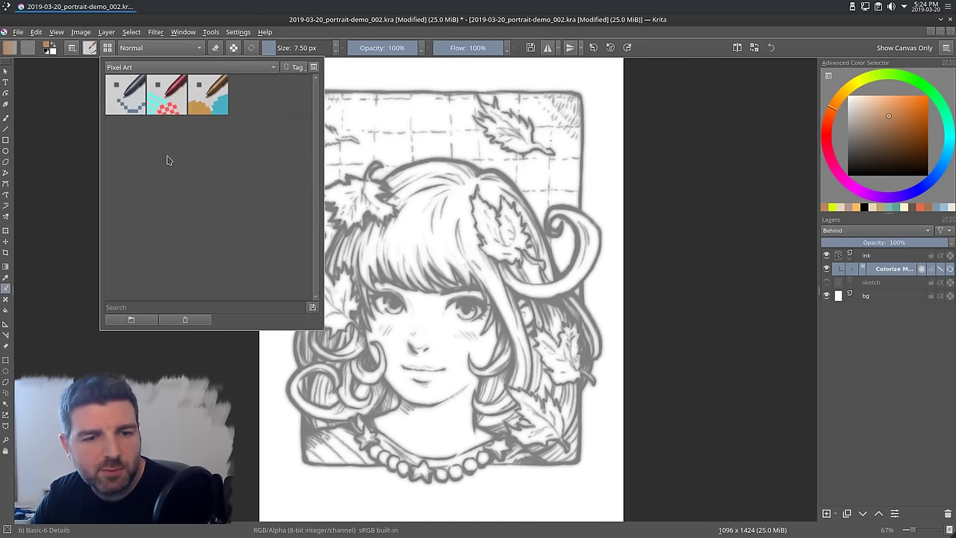
{"action": "left_click", "coordinate": [212, 98]}
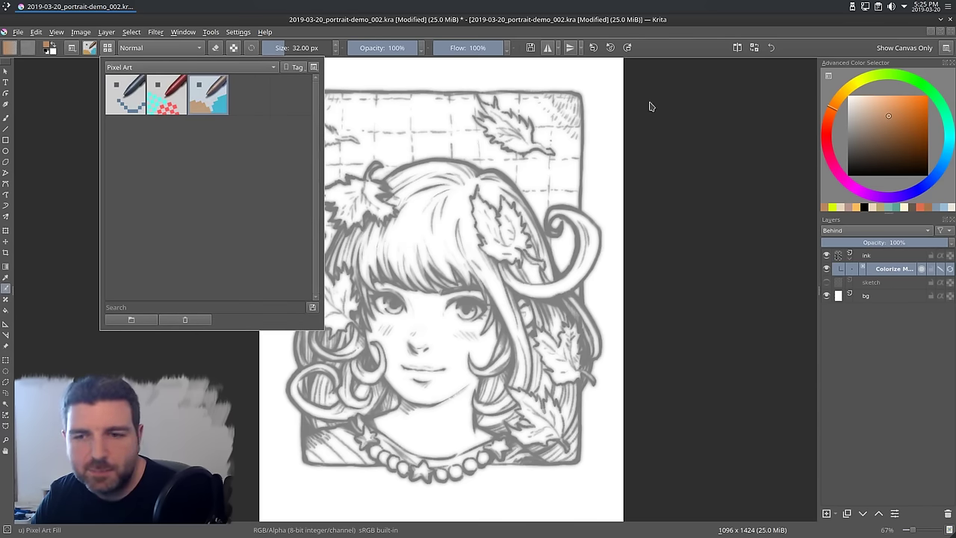
{"action": "left_click", "coordinate": [678, 100]}
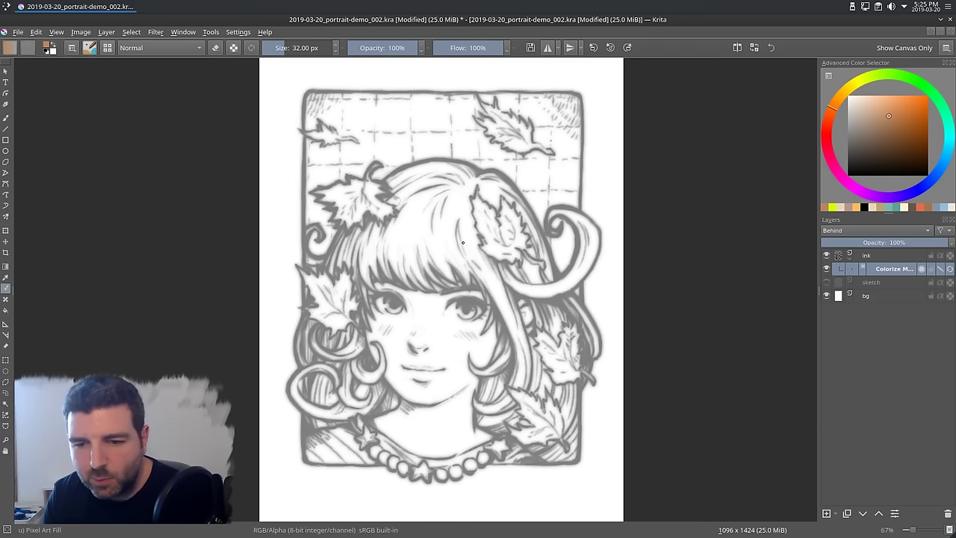
- Paint a cross, a circle, a dot and a wavy line in light orange across the hair as test key strokes
{"action": "left_click_drag", "start_coordinate": [888, 118], "coordinate": [891, 107]}
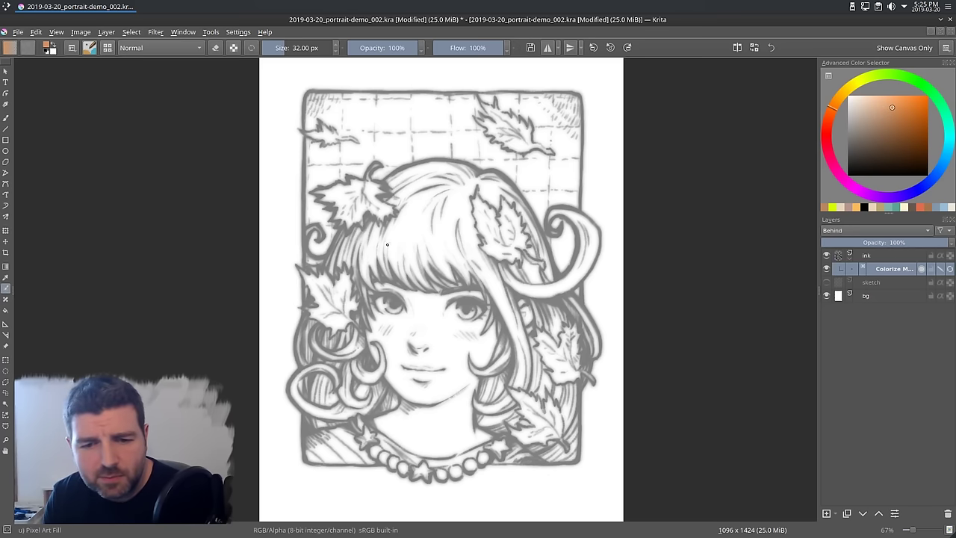
{"action": "mouse_move", "coordinate": [371, 237]}
{"action": "left_mouse_down"}
{"action": "mouse_move", "coordinate": [385, 248]}
{"action": "mouse_move", "coordinate": [371, 248]}
{"action": "mouse_move", "coordinate": [413, 227]}
{"action": "left_mouse_up"}
{"action": "left_click", "coordinate": [437, 239]}
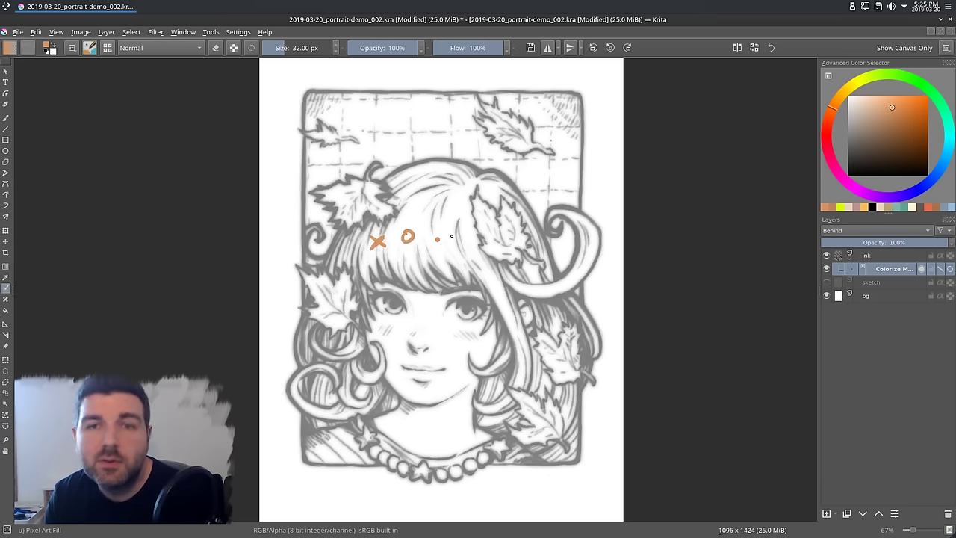
{"action": "left_click_drag", "start_coordinate": [462, 225], "coordinate": [526, 358]}
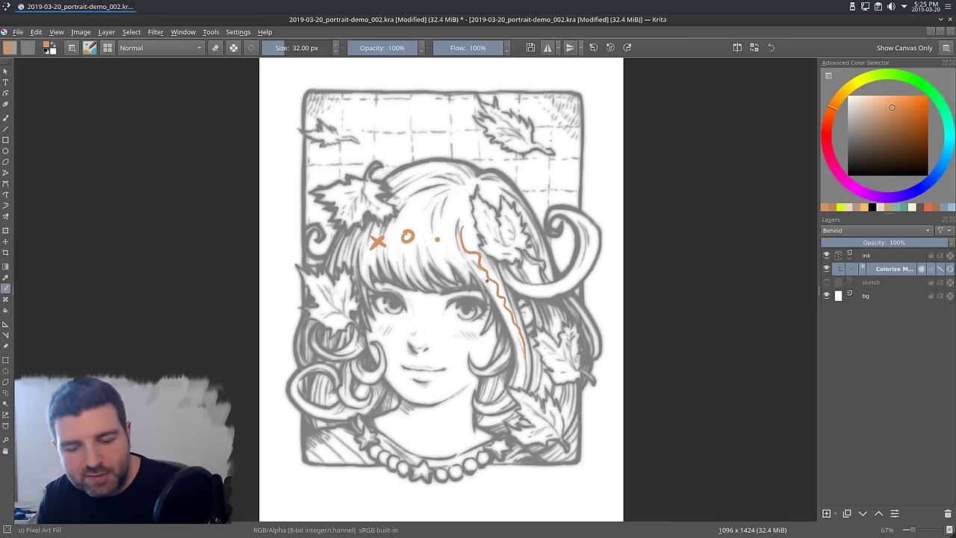
- Undo the latest test marks, and paint a light green cross and a second orange cross on the fringe
{"action": "key", "text": "ctrl+z"}
{"action": "key", "text": "ctrl+z"}
{"action": "key", "text": "ctrl+z"}
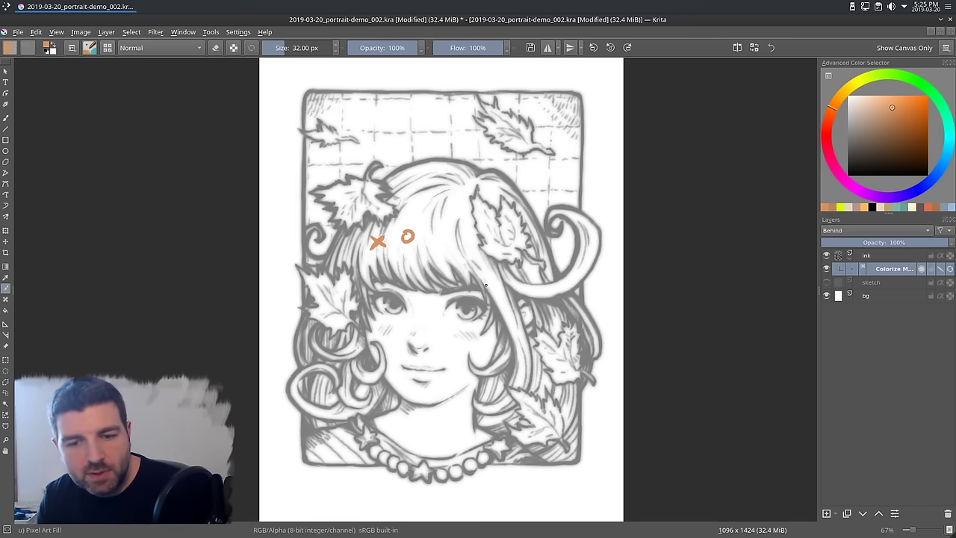
{"action": "left_click_drag", "start_coordinate": [834, 110], "coordinate": [879, 78]}
{"action": "mouse_move", "coordinate": [402, 228]}
{"action": "left_mouse_down"}
{"action": "mouse_move", "coordinate": [418, 243]}
{"action": "mouse_move", "coordinate": [402, 244]}
{"action": "left_mouse_up"}
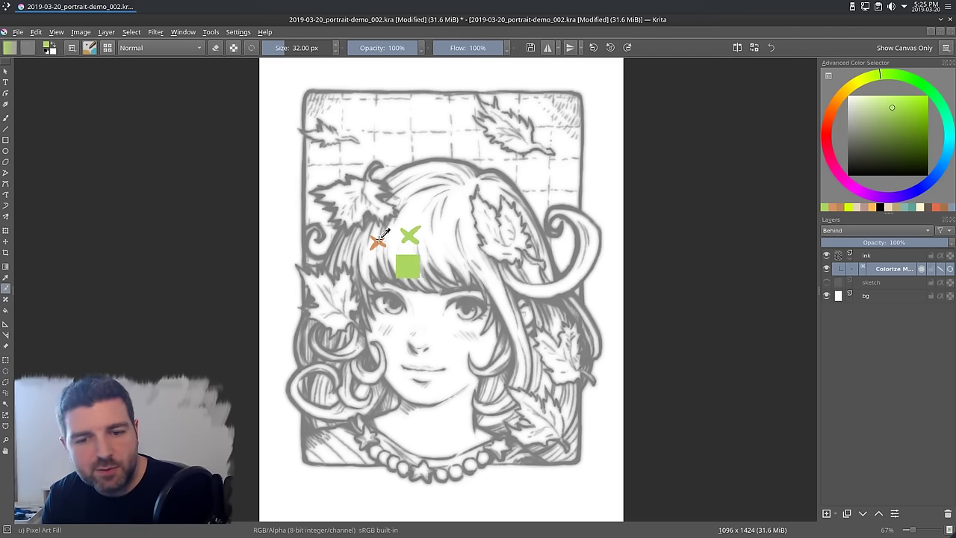
{"action": "left_click", "coordinate": [379, 241], "text": "ctrl"}
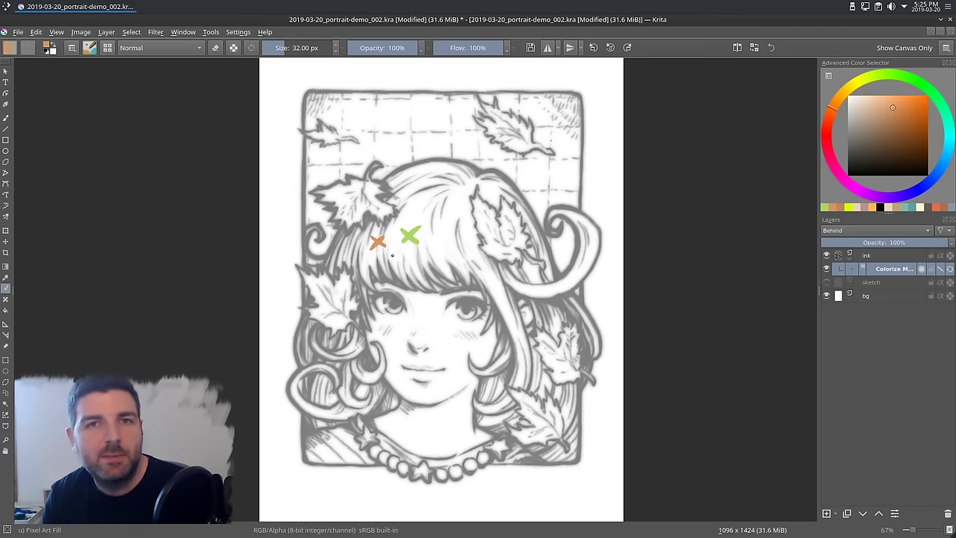
{"action": "mouse_move", "coordinate": [436, 227]}
{"action": "left_mouse_down"}
{"action": "mouse_move", "coordinate": [447, 237]}
{"action": "mouse_move", "coordinate": [437, 237]}
{"action": "left_mouse_up"}
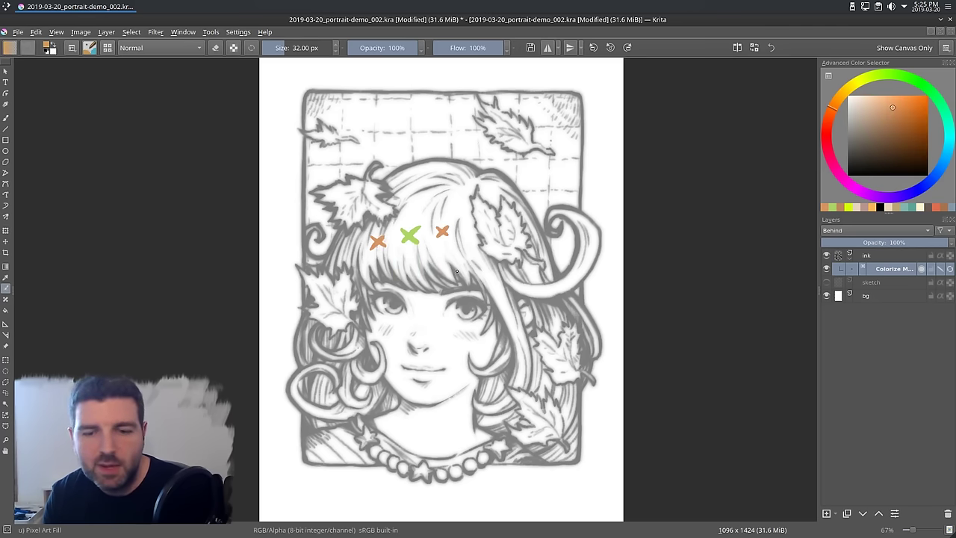
- Erase all the green and orange test crosses from the hair in eraser mode, and return the brush to painting
{"action": "left_click", "coordinate": [215, 48]}
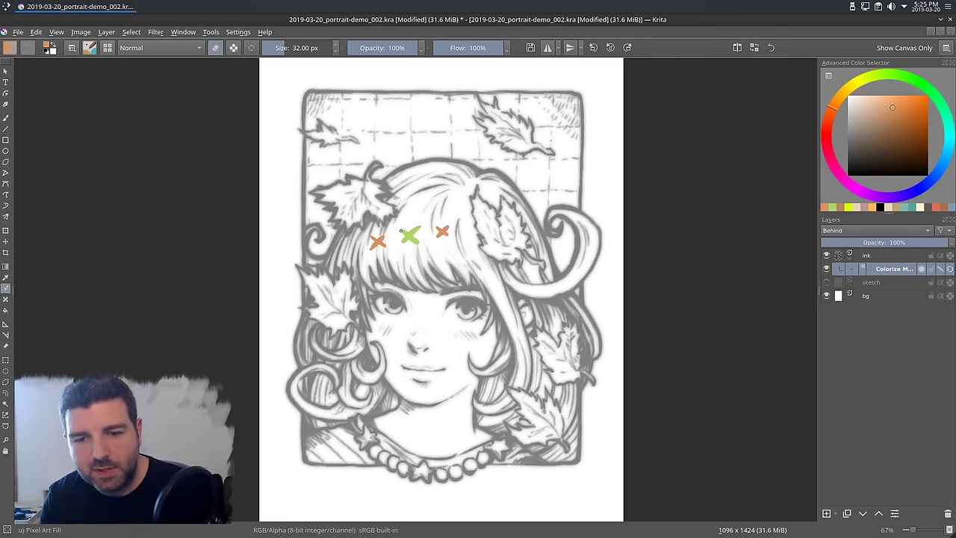
{"action": "left_click_drag", "start_coordinate": [401, 231], "coordinate": [439, 238]}
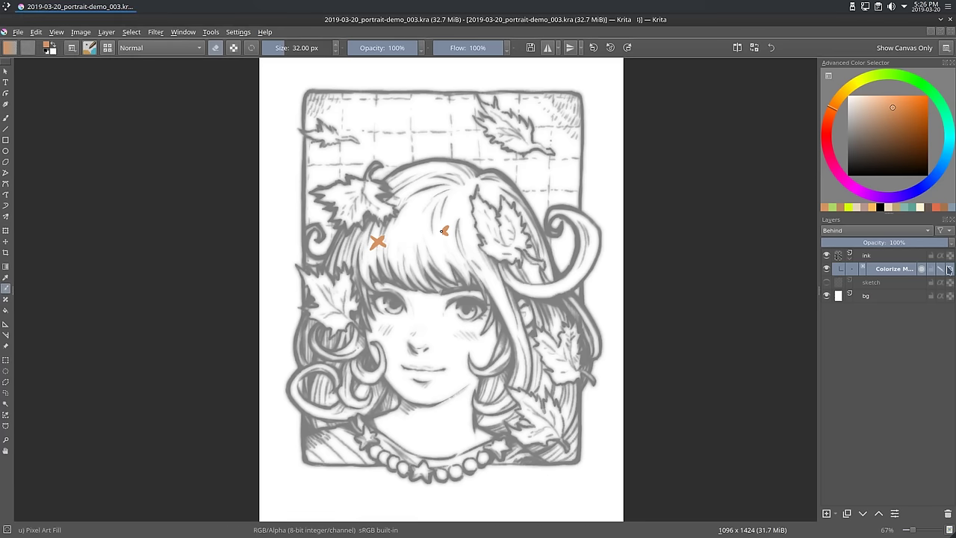
{"action": "left_click_drag", "start_coordinate": [446, 236], "coordinate": [441, 217]}
{"action": "left_click", "coordinate": [381, 244]}
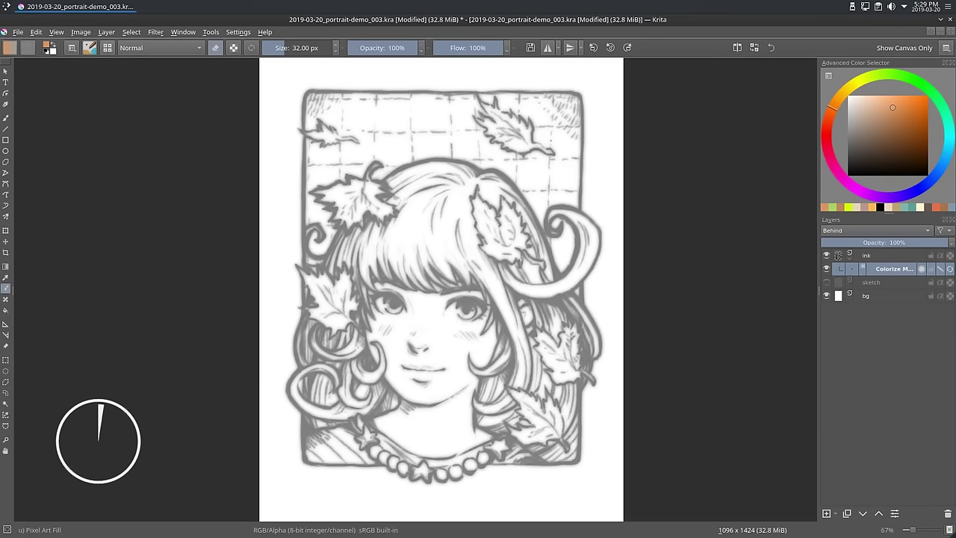
{"action": "left_click", "coordinate": [588, 18]}
{"action": "key", "text": "e"}
{"action": "left_click_drag", "start_coordinate": [838, 97], "coordinate": [894, 74]}
{"action": "left_click", "coordinate": [881, 117]}
{"action": "left_click_drag", "start_coordinate": [309, 237], "coordinate": [309, 227]}
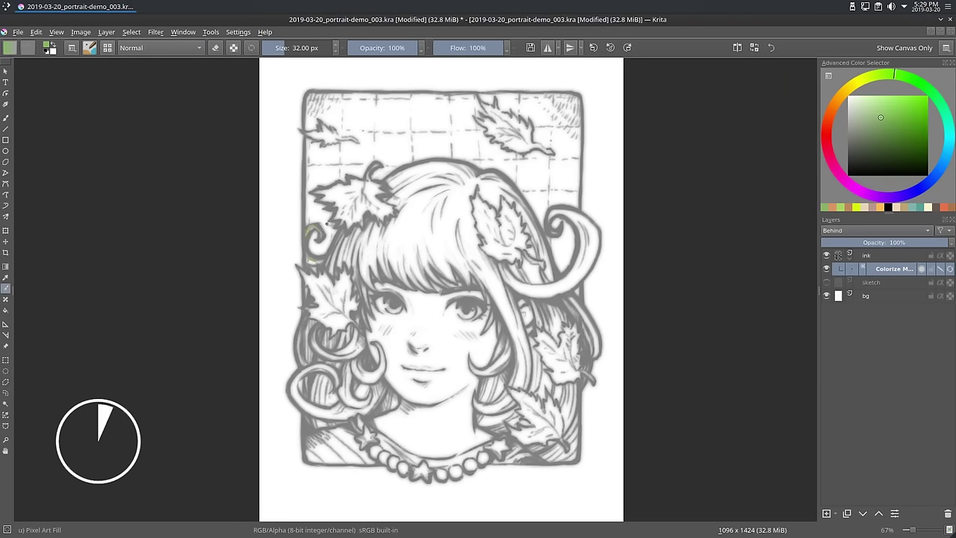
{"action": "mouse_move", "coordinate": [332, 259]}
{"action": "left_mouse_down"}
{"action": "mouse_move", "coordinate": [363, 243]}
{"action": "mouse_move", "coordinate": [375, 250]}
{"action": "left_mouse_up"}
{"action": "left_click_drag", "start_coordinate": [388, 245], "coordinate": [402, 240]}
{"action": "key", "text": "ctrl+z"}
{"action": "key", "text": "ctrl+z"}
{"action": "key", "text": "ctrl+z"}
- Pick a muted yellowish green and paint key strokes over the fringe, the large upper curl and the lower hair locks
{"action": "left_click_drag", "start_coordinate": [876, 116], "coordinate": [871, 112]}
{"action": "left_click", "coordinate": [878, 77]}
{"action": "mouse_move", "coordinate": [306, 237]}
{"action": "left_mouse_down"}
{"action": "mouse_move", "coordinate": [316, 261]}
{"action": "mouse_move", "coordinate": [339, 258]}
{"action": "mouse_move", "coordinate": [367, 275]}
{"action": "mouse_move", "coordinate": [399, 242]}
{"action": "mouse_move", "coordinate": [488, 274]}
{"action": "mouse_move", "coordinate": [498, 351]}
{"action": "mouse_move", "coordinate": [480, 371]}
{"action": "mouse_move", "coordinate": [486, 381]}
{"action": "mouse_move", "coordinate": [499, 353]}
{"action": "mouse_move", "coordinate": [487, 411]}
{"action": "mouse_move", "coordinate": [494, 425]}
{"action": "mouse_move", "coordinate": [515, 395]}
{"action": "mouse_move", "coordinate": [549, 382]}
{"action": "mouse_move", "coordinate": [546, 455]}
{"action": "left_mouse_up"}
{"action": "mouse_move", "coordinate": [506, 283]}
{"action": "left_mouse_down"}
{"action": "mouse_move", "coordinate": [575, 271]}
{"action": "mouse_move", "coordinate": [555, 232]}
{"action": "left_mouse_up"}
{"action": "left_click_drag", "start_coordinate": [570, 296], "coordinate": [596, 350]}
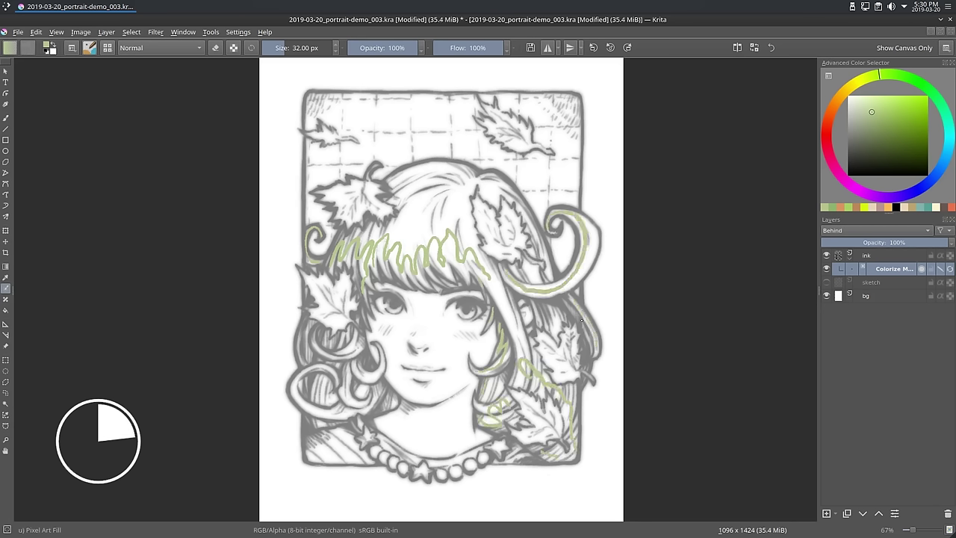
- Paint the same green key strokes on the remaining hair: behind the leaves, across the crown and through the lower curls
{"action": "mouse_move", "coordinate": [554, 311]}
{"action": "left_mouse_down"}
{"action": "mouse_move", "coordinate": [538, 308]}
{"action": "mouse_move", "coordinate": [527, 266]}
{"action": "left_mouse_up"}
{"action": "left_click_drag", "start_coordinate": [551, 278], "coordinate": [535, 232]}
{"action": "left_click_drag", "start_coordinate": [512, 199], "coordinate": [489, 184]}
{"action": "mouse_move", "coordinate": [473, 179]}
{"action": "left_mouse_down"}
{"action": "mouse_move", "coordinate": [420, 174]}
{"action": "mouse_move", "coordinate": [448, 196]}
{"action": "mouse_move", "coordinate": [396, 225]}
{"action": "left_mouse_up"}
{"action": "mouse_move", "coordinate": [356, 342]}
{"action": "left_mouse_down"}
{"action": "mouse_move", "coordinate": [300, 353]}
{"action": "mouse_move", "coordinate": [300, 371]}
{"action": "mouse_move", "coordinate": [352, 409]}
{"action": "left_mouse_up"}
{"action": "mouse_move", "coordinate": [318, 388]}
{"action": "left_mouse_down"}
{"action": "mouse_move", "coordinate": [368, 377]}
{"action": "mouse_move", "coordinate": [388, 405]}
{"action": "left_mouse_up"}
{"action": "left_click_drag", "start_coordinate": [310, 426], "coordinate": [328, 425]}
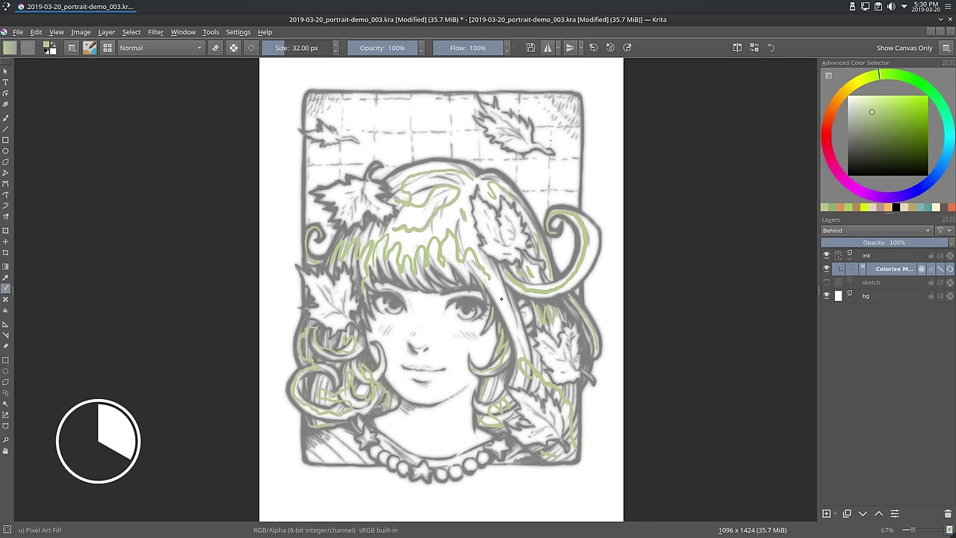
- Pick a pale beige and paint skin key strokes over the face and neck
{"action": "left_click_drag", "start_coordinate": [855, 82], "coordinate": [839, 97]}
{"action": "left_click", "coordinate": [863, 103]}
{"action": "mouse_move", "coordinate": [379, 318]}
{"action": "left_mouse_down"}
{"action": "mouse_move", "coordinate": [415, 303]}
{"action": "mouse_move", "coordinate": [474, 339]}
{"action": "mouse_move", "coordinate": [457, 358]}
{"action": "mouse_move", "coordinate": [467, 425]}
{"action": "mouse_move", "coordinate": [402, 439]}
{"action": "mouse_move", "coordinate": [410, 396]}
{"action": "mouse_move", "coordinate": [385, 338]}
{"action": "mouse_move", "coordinate": [401, 357]}
{"action": "left_mouse_up"}
{"action": "left_click_drag", "start_coordinate": [411, 385], "coordinate": [445, 377]}
{"action": "left_click_drag", "start_coordinate": [445, 422], "coordinate": [445, 432]}
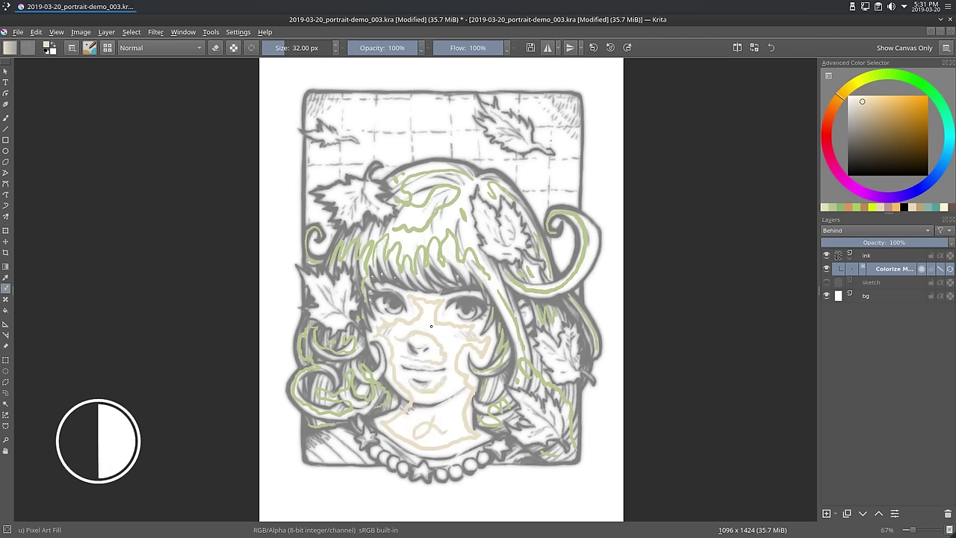
- Pick an orange-red and paint key strokes inside all the maple leaves around and on the hair
{"action": "left_click", "coordinate": [830, 115]}
{"action": "left_click", "coordinate": [893, 107]}
{"action": "left_click_drag", "start_coordinate": [310, 280], "coordinate": [344, 299]}
{"action": "mouse_move", "coordinate": [325, 196]}
{"action": "left_mouse_down"}
{"action": "mouse_move", "coordinate": [377, 186]}
{"action": "mouse_move", "coordinate": [356, 196]}
{"action": "left_mouse_up"}
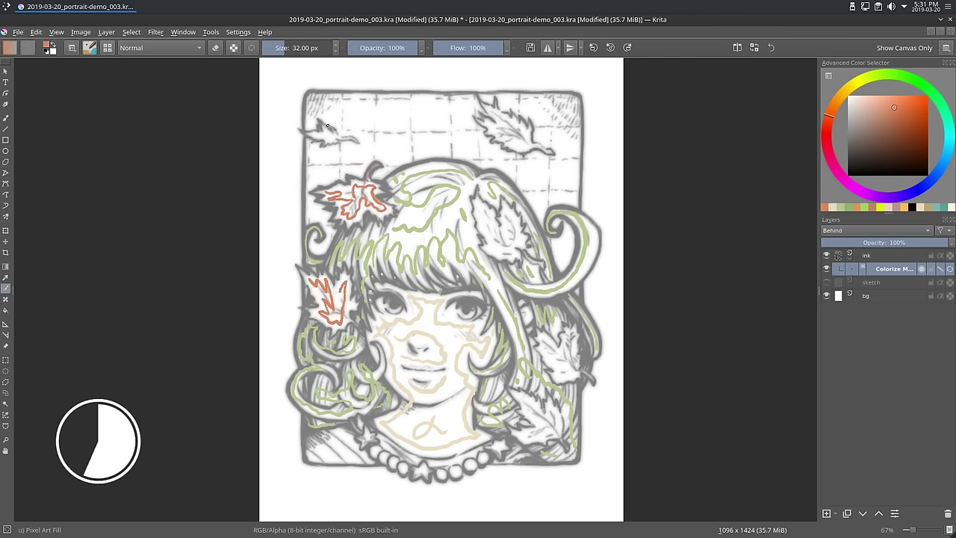
{"action": "left_click_drag", "start_coordinate": [309, 134], "coordinate": [353, 139]}
{"action": "mouse_move", "coordinate": [486, 107]}
{"action": "left_mouse_down"}
{"action": "mouse_move", "coordinate": [528, 136]}
{"action": "mouse_move", "coordinate": [506, 136]}
{"action": "mouse_move", "coordinate": [498, 129]}
{"action": "mouse_move", "coordinate": [551, 151]}
{"action": "left_mouse_up"}
{"action": "mouse_move", "coordinate": [481, 205]}
{"action": "left_mouse_down"}
{"action": "mouse_move", "coordinate": [500, 253]}
{"action": "mouse_move", "coordinate": [508, 218]}
{"action": "mouse_move", "coordinate": [517, 224]}
{"action": "mouse_move", "coordinate": [542, 265]}
{"action": "left_mouse_up"}
{"action": "mouse_move", "coordinate": [537, 332]}
{"action": "left_mouse_down"}
{"action": "mouse_move", "coordinate": [557, 376]}
{"action": "mouse_move", "coordinate": [574, 335]}
{"action": "left_mouse_up"}
{"action": "mouse_move", "coordinate": [521, 396]}
{"action": "left_mouse_down"}
{"action": "mouse_move", "coordinate": [556, 414]}
{"action": "mouse_move", "coordinate": [548, 436]}
{"action": "left_mouse_up"}
- Pick a warm yellow and paint key strokes over the framed background, including the gaps inside the hair curls
{"action": "left_click_drag", "start_coordinate": [838, 102], "coordinate": [847, 88]}
{"action": "left_click", "coordinate": [891, 98]}
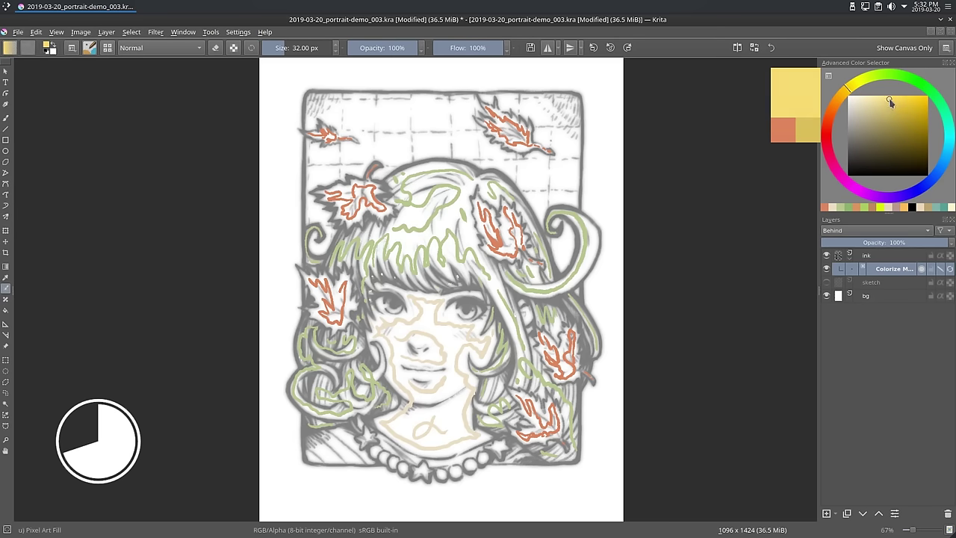
{"action": "mouse_move", "coordinate": [313, 156]}
{"action": "left_mouse_down"}
{"action": "mouse_move", "coordinate": [345, 160]}
{"action": "mouse_move", "coordinate": [352, 122]}
{"action": "mouse_move", "coordinate": [323, 104]}
{"action": "mouse_move", "coordinate": [467, 107]}
{"action": "mouse_move", "coordinate": [391, 154]}
{"action": "mouse_move", "coordinate": [474, 155]}
{"action": "mouse_move", "coordinate": [524, 180]}
{"action": "mouse_move", "coordinate": [547, 171]}
{"action": "mouse_move", "coordinate": [551, 118]}
{"action": "mouse_move", "coordinate": [568, 115]}
{"action": "mouse_move", "coordinate": [552, 198]}
{"action": "mouse_move", "coordinate": [563, 265]}
{"action": "left_mouse_up"}
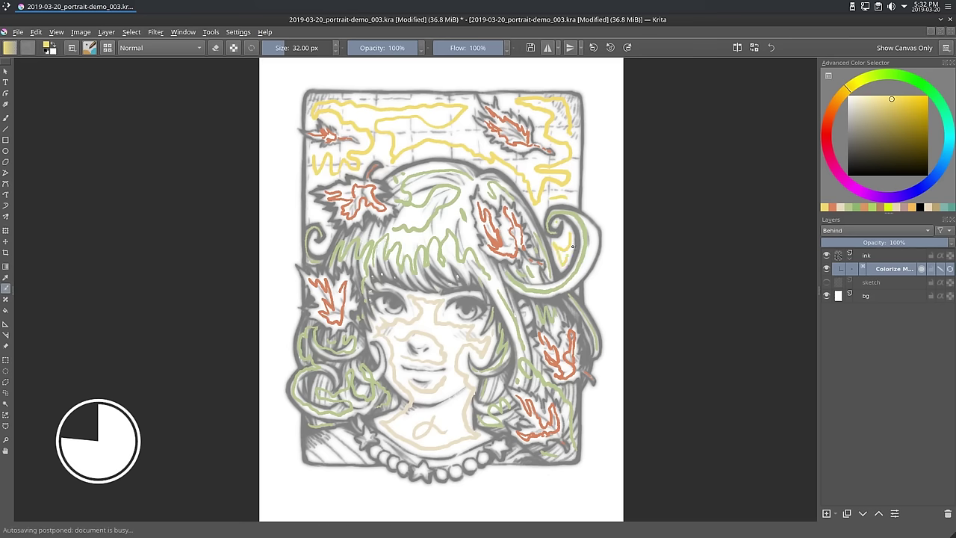
{"action": "mouse_move", "coordinate": [320, 234]}
{"action": "left_mouse_down"}
{"action": "mouse_move", "coordinate": [315, 249]}
{"action": "mouse_move", "coordinate": [313, 181]}
{"action": "left_mouse_up"}
- Pick a dark greyish brown and paint key strokes on the clothing at both shoulders and along the neckline
{"action": "left_click", "coordinate": [868, 142]}
{"action": "left_click", "coordinate": [835, 102]}
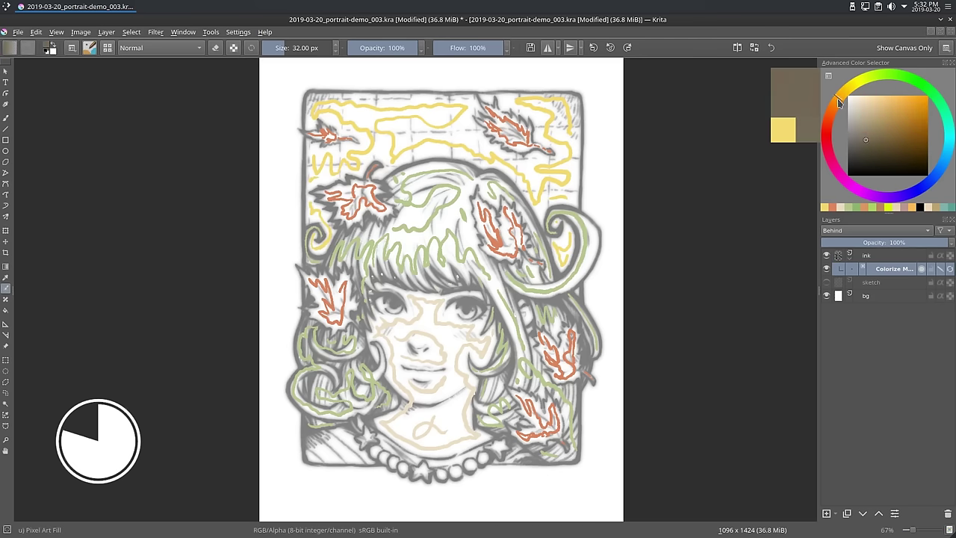
{"action": "mouse_move", "coordinate": [309, 439]}
{"action": "left_mouse_down"}
{"action": "mouse_move", "coordinate": [344, 428]}
{"action": "mouse_move", "coordinate": [352, 456]}
{"action": "mouse_move", "coordinate": [524, 452]}
{"action": "left_mouse_up"}
- Mark the stars and beads of the necklace with tan and light beige key strokes
{"action": "left_click", "coordinate": [870, 129]}
{"action": "left_click", "coordinate": [870, 110]}
{"action": "left_click", "coordinate": [877, 111]}
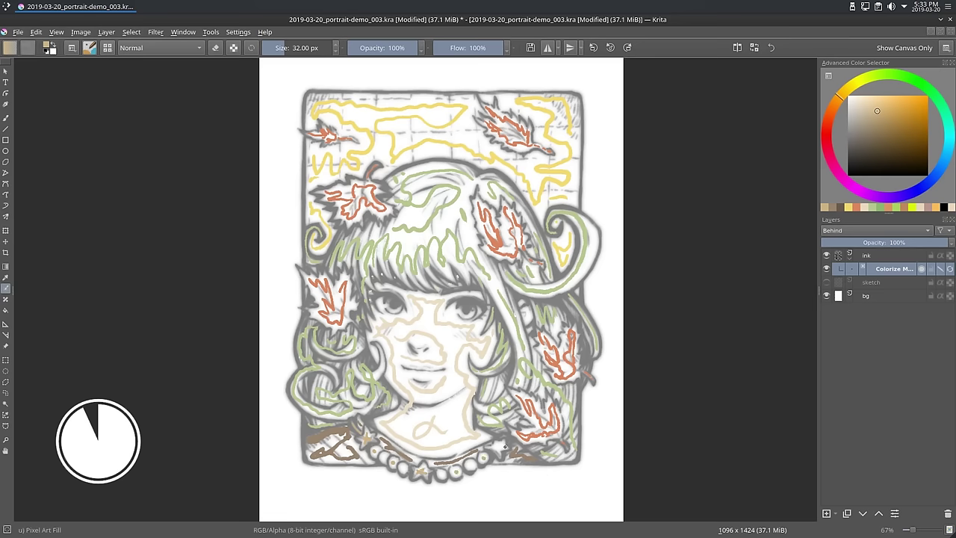
{"action": "left_click", "coordinate": [869, 101]}
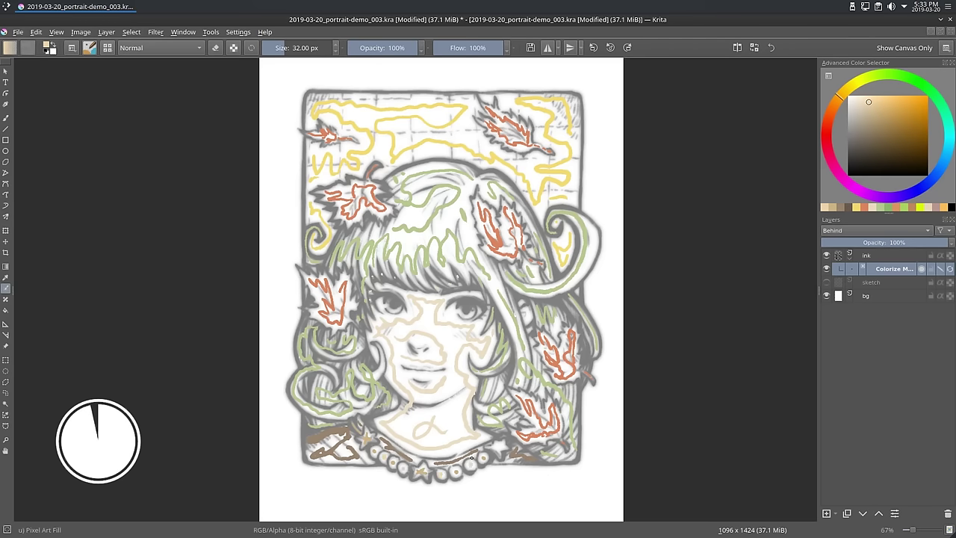
- Pick a light blue, paint key strokes in both irises, and sample the skin colour from the face
{"action": "left_click", "coordinate": [949, 141]}
{"action": "left_click", "coordinate": [873, 112]}
{"action": "left_click_drag", "start_coordinate": [386, 305], "coordinate": [400, 305]}
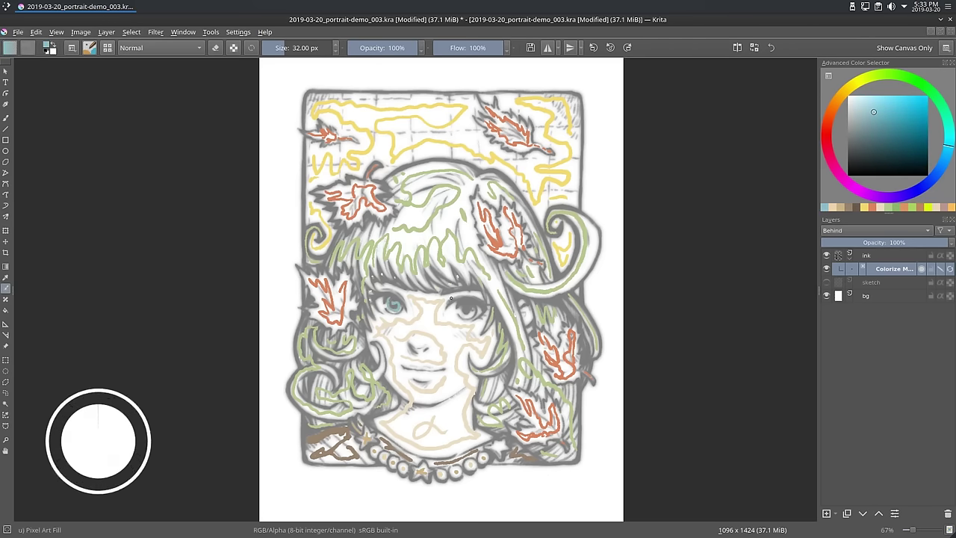
{"action": "left_click_drag", "start_coordinate": [458, 306], "coordinate": [472, 309]}
{"action": "left_click", "coordinate": [408, 336], "text": "ctrl"}
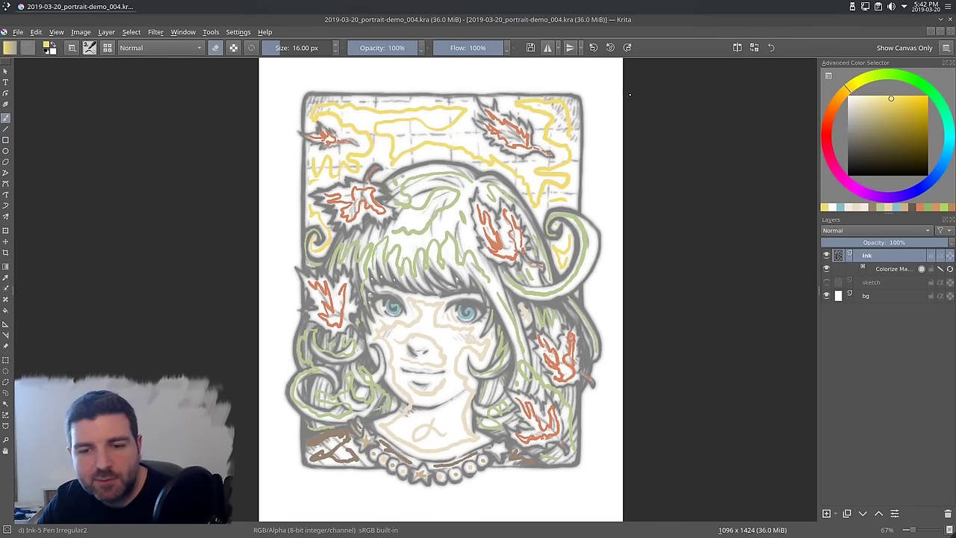
- Select the Colorize Mask under the ink layer and turn on its output to show the filled colours
{"action": "left_click", "coordinate": [899, 271]}
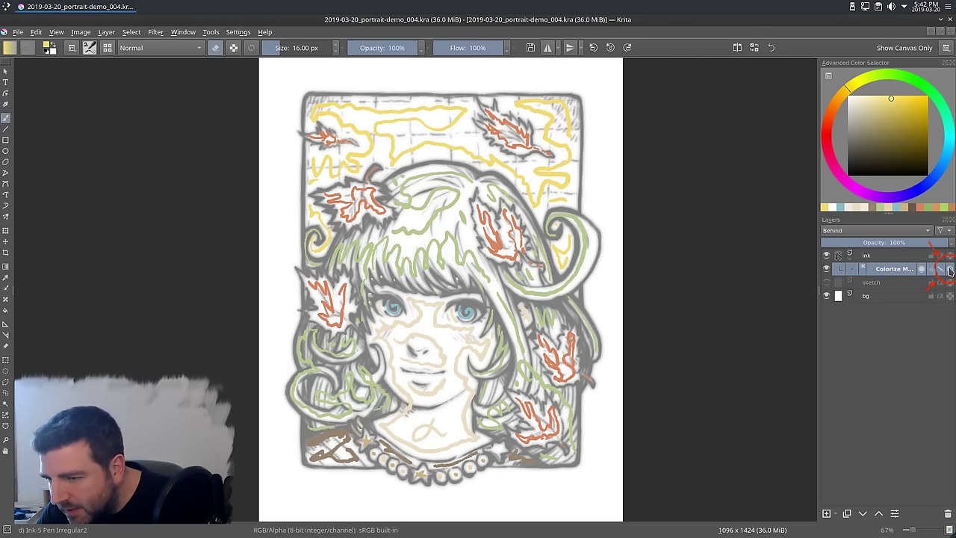
{"action": "left_click", "coordinate": [949, 271]}
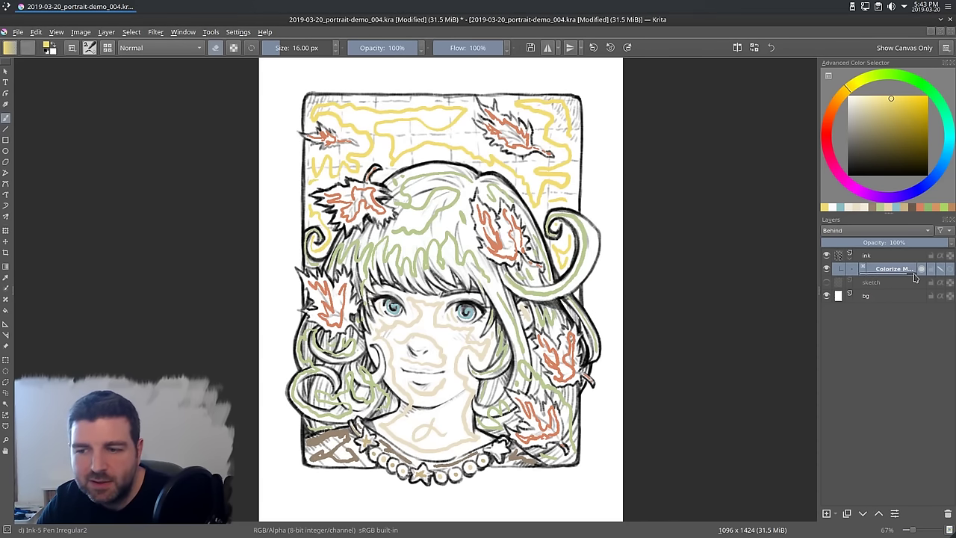
{"action": "right_click", "coordinate": [912, 278]}
{"action": "left_click", "coordinate": [896, 310]}
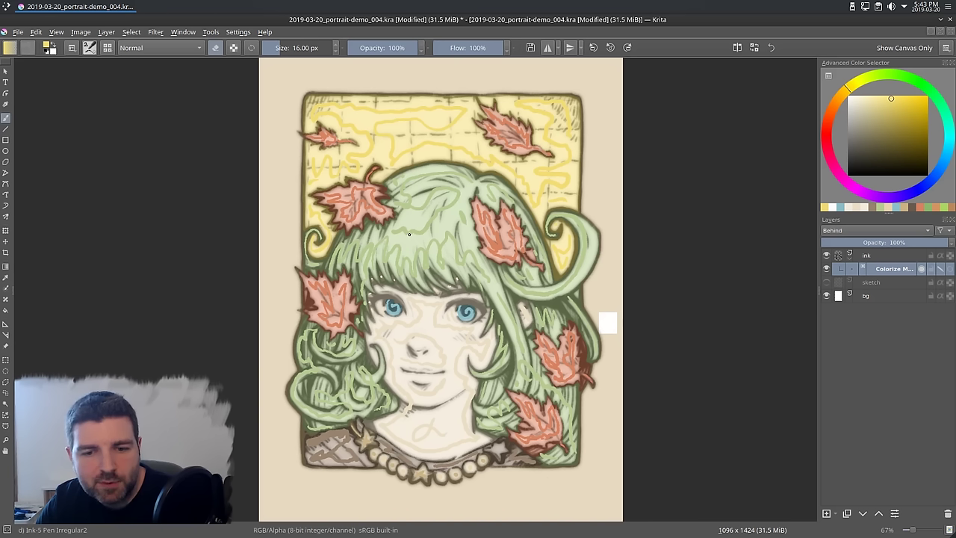
- Turn off key stroke editing on the Colorize Mask and examine the flat colours around the face, hair, leaves and necklace
{"action": "right_click", "coordinate": [941, 272]}
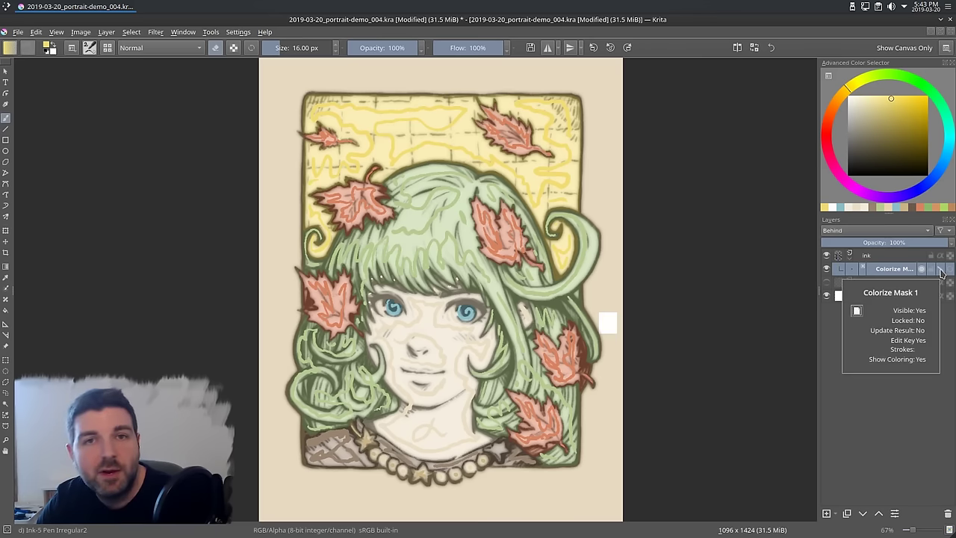
{"action": "left_click", "coordinate": [921, 365]}
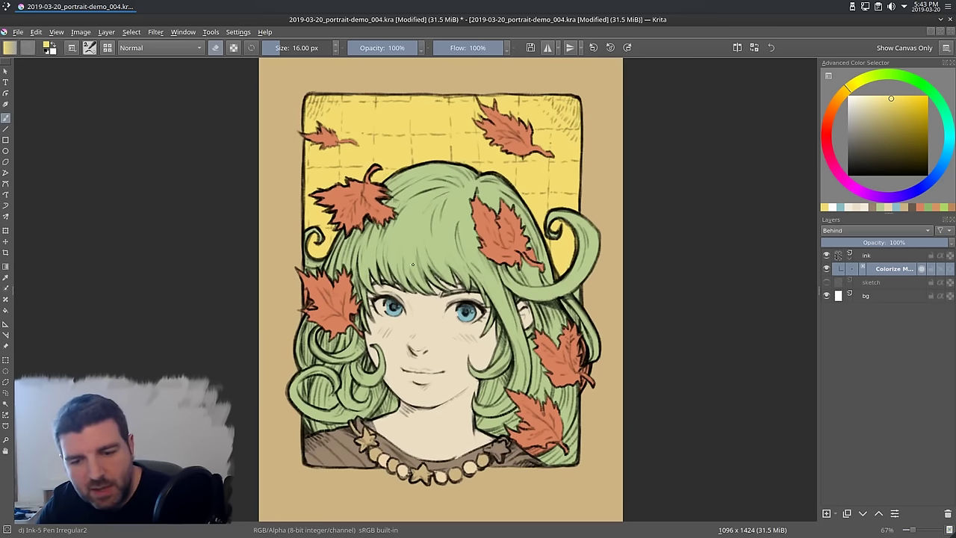
{"action": "scroll", "coordinate": [372, 451], "scroll_direction": "up", "scroll_amount": 2}
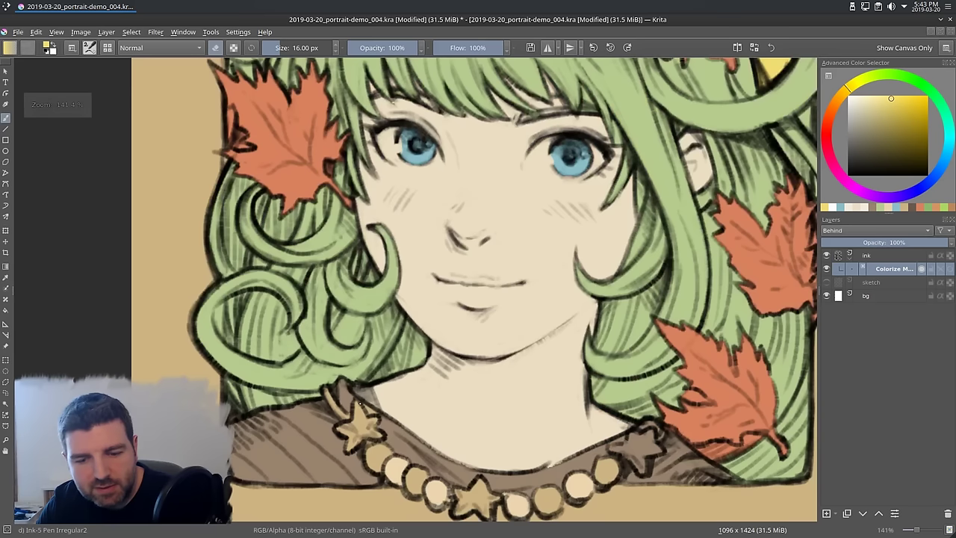
{"action": "left_click_drag", "start_coordinate": [742, 439], "coordinate": [560, 429]}
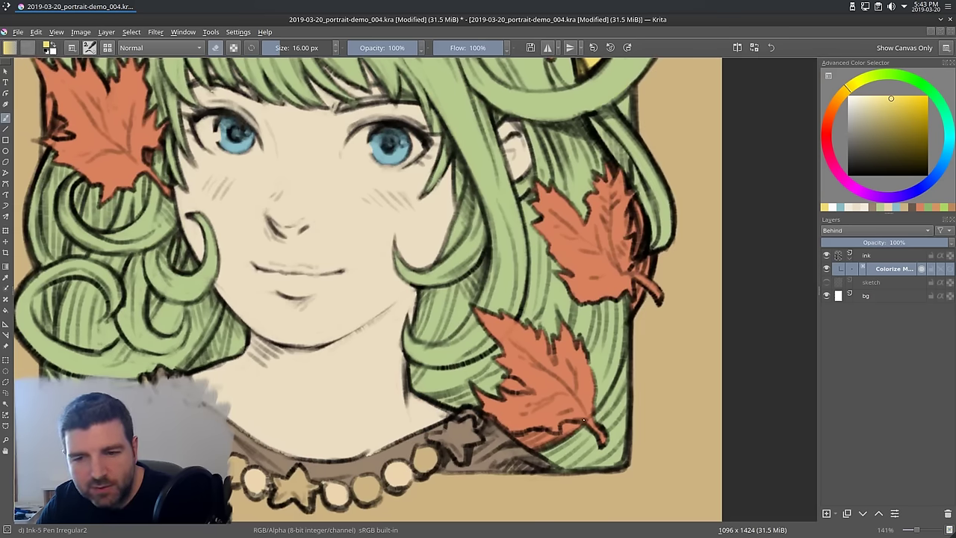
{"action": "left_click_drag", "start_coordinate": [600, 179], "coordinate": [657, 399]}
{"action": "left_click_drag", "start_coordinate": [431, 365], "coordinate": [461, 291]}
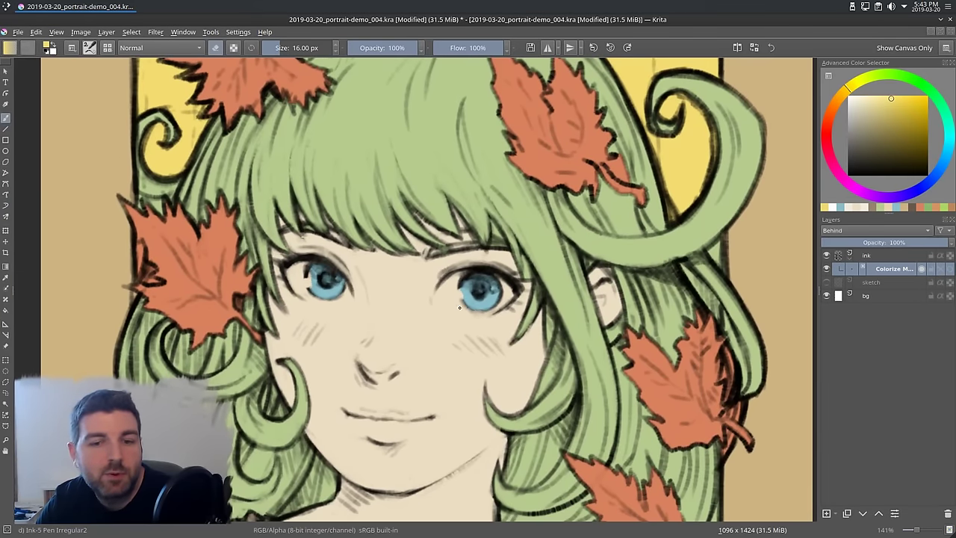
{"action": "left_click_drag", "start_coordinate": [395, 192], "coordinate": [416, 235]}
{"action": "scroll", "coordinate": [433, 289], "scroll_direction": "down", "scroll_amount": 2}
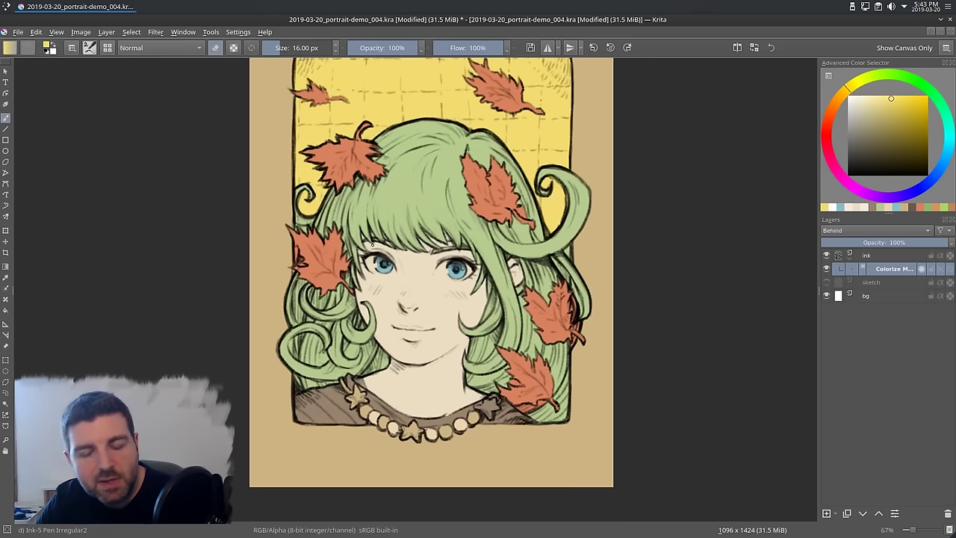
- Turn key stroke editing back on for the Colorize Mask and switch to the Pixel Art Fill brush at 32 px
{"action": "left_click", "coordinate": [941, 273]}
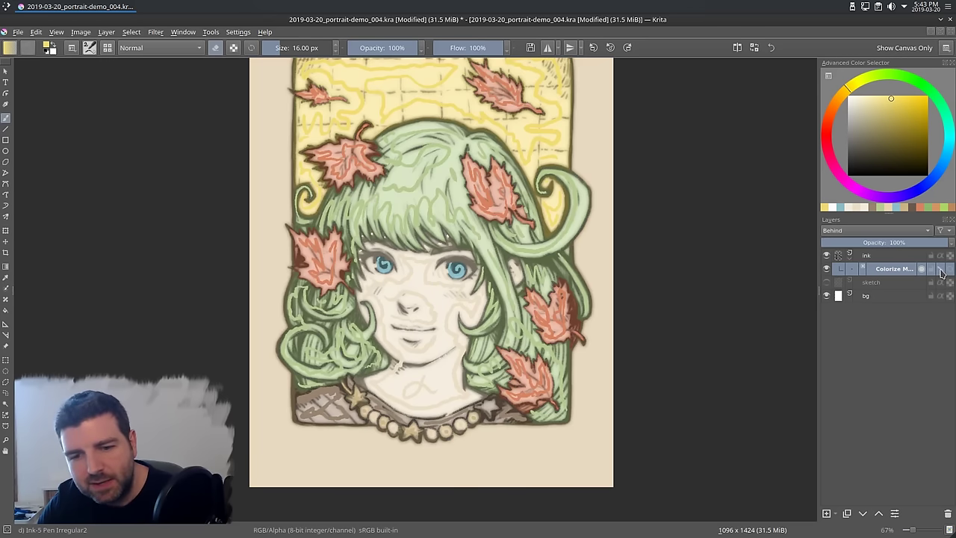
{"action": "left_click_drag", "start_coordinate": [582, 257], "coordinate": [590, 292]}
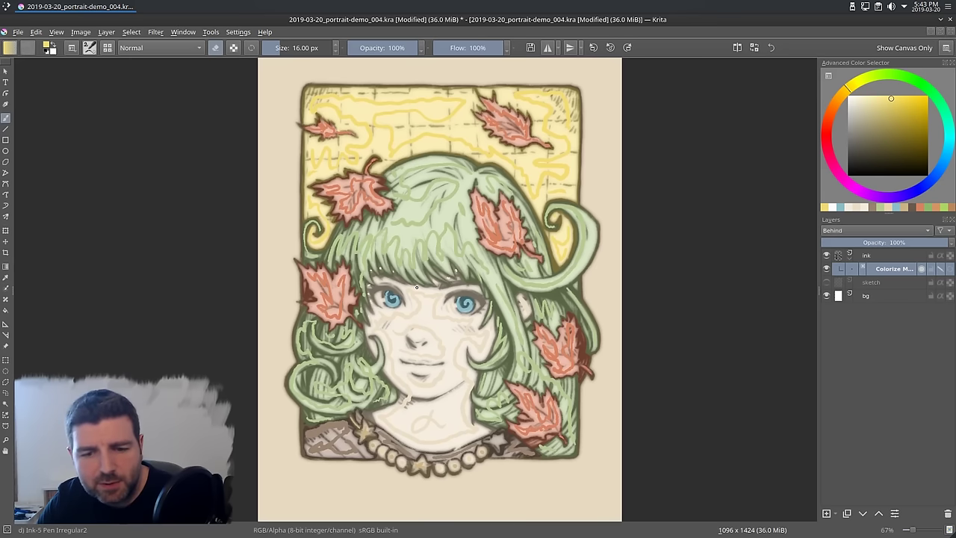
{"action": "key", "text": "plus"}
{"action": "key", "text": "plus"}
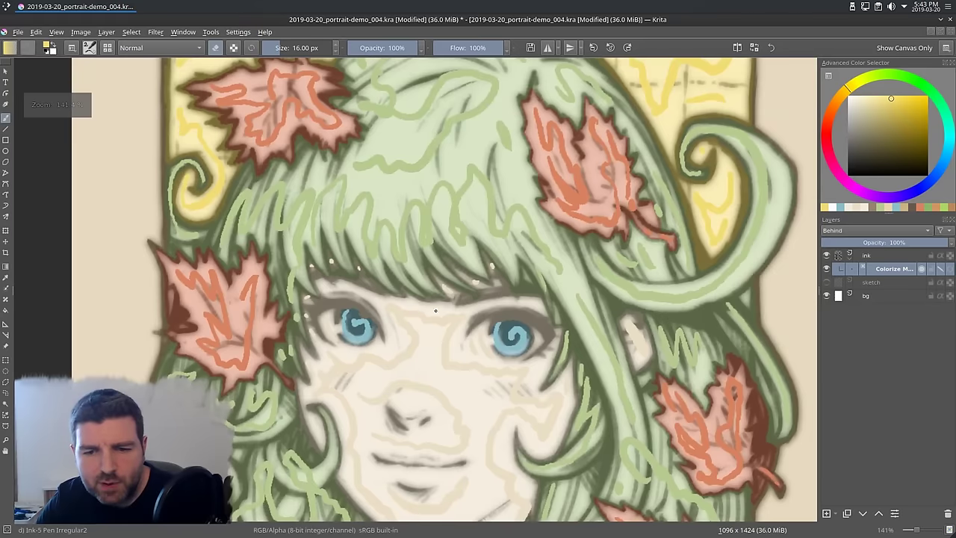
{"action": "left_click_drag", "start_coordinate": [440, 322], "coordinate": [450, 126]}
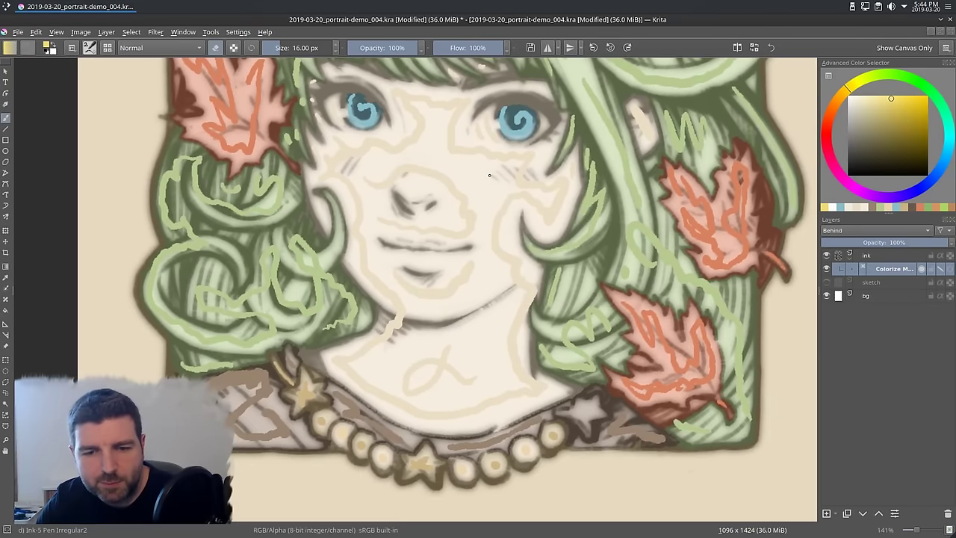
{"action": "key", "text": "slash"}
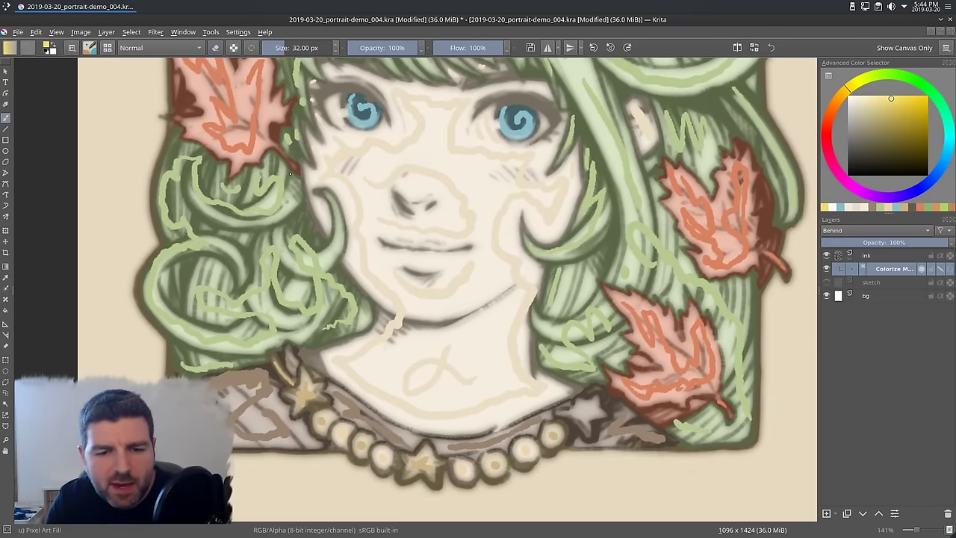
- Mark the gaps along the outer edge of the leaf left of the face with hair-green and background-yellow key strokes
{"action": "left_click", "coordinate": [310, 263], "text": "ctrl"}
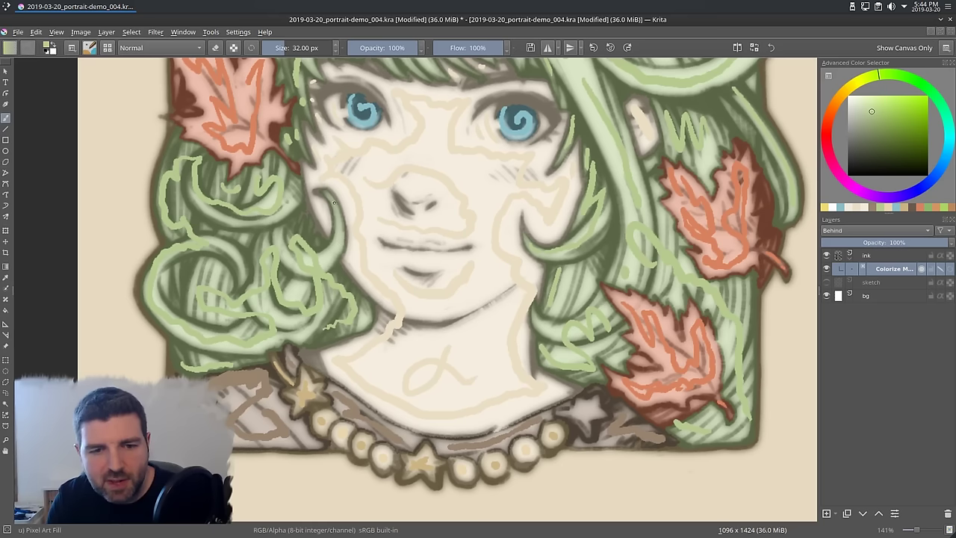
{"action": "left_click_drag", "start_coordinate": [284, 179], "coordinate": [389, 312]}
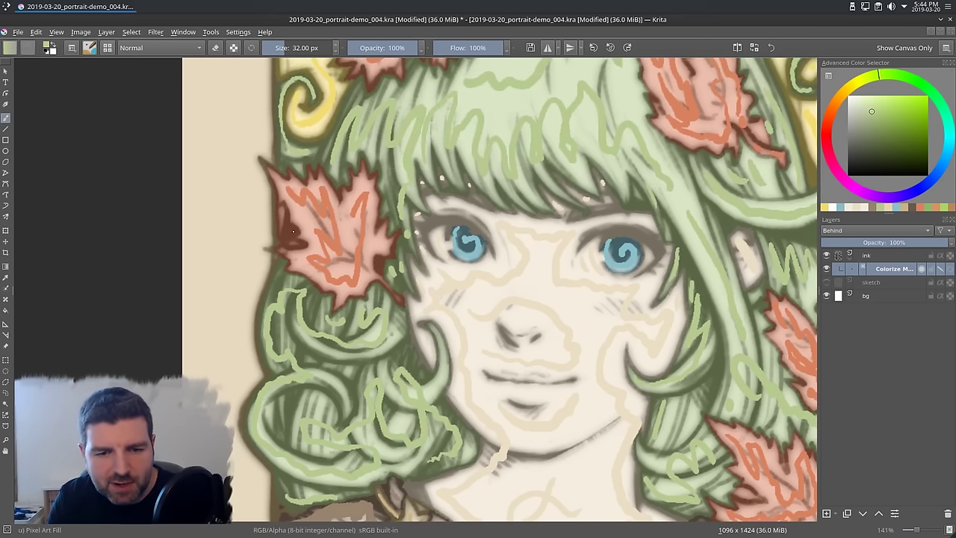
{"action": "mouse_move", "coordinate": [287, 227]}
{"action": "left_mouse_down"}
{"action": "mouse_move", "coordinate": [317, 115]}
{"action": "mouse_move", "coordinate": [282, 219]}
{"action": "left_mouse_up"}
{"action": "left_click", "coordinate": [310, 121], "text": "ctrl"}
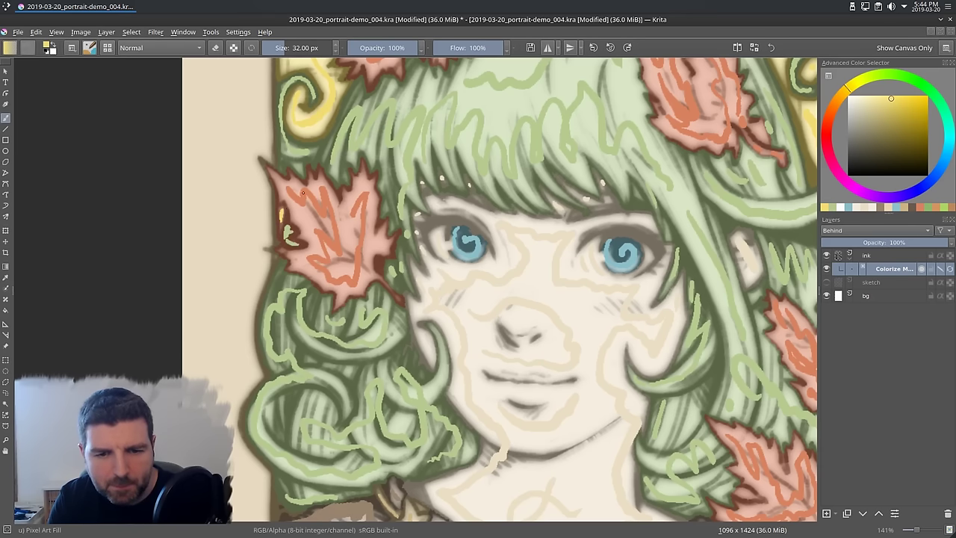
- Mark the star at the necklace's right end with tan and the gaps under the lower right leaf with hair-green key strokes
{"action": "left_click_drag", "start_coordinate": [448, 127], "coordinate": [382, 262]}
{"action": "mouse_move", "coordinate": [433, 184]}
{"action": "left_mouse_down"}
{"action": "mouse_move", "coordinate": [400, 297]}
{"action": "mouse_move", "coordinate": [348, 296]}
{"action": "left_mouse_up"}
{"action": "left_click_drag", "start_coordinate": [464, 286], "coordinate": [415, 361]}
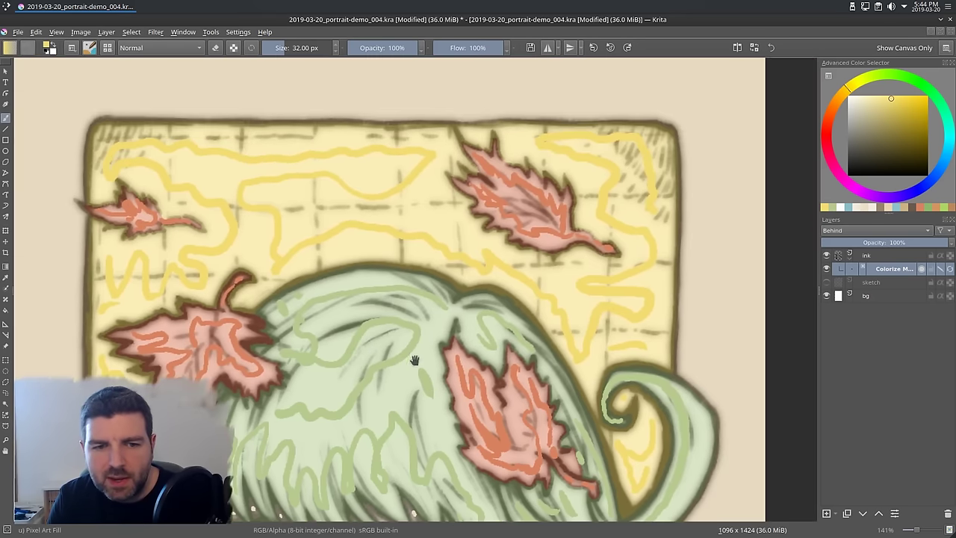
{"action": "left_click_drag", "start_coordinate": [492, 451], "coordinate": [437, 178]}
{"action": "left_click_drag", "start_coordinate": [459, 316], "coordinate": [578, 177]}
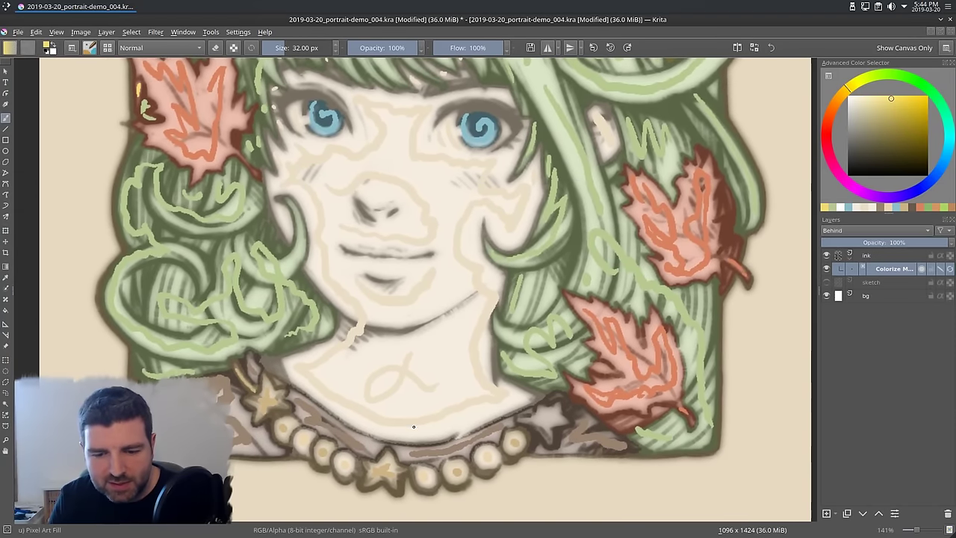
{"action": "left_click", "coordinate": [382, 469], "text": "ctrl"}
{"action": "left_click", "coordinate": [544, 418]}
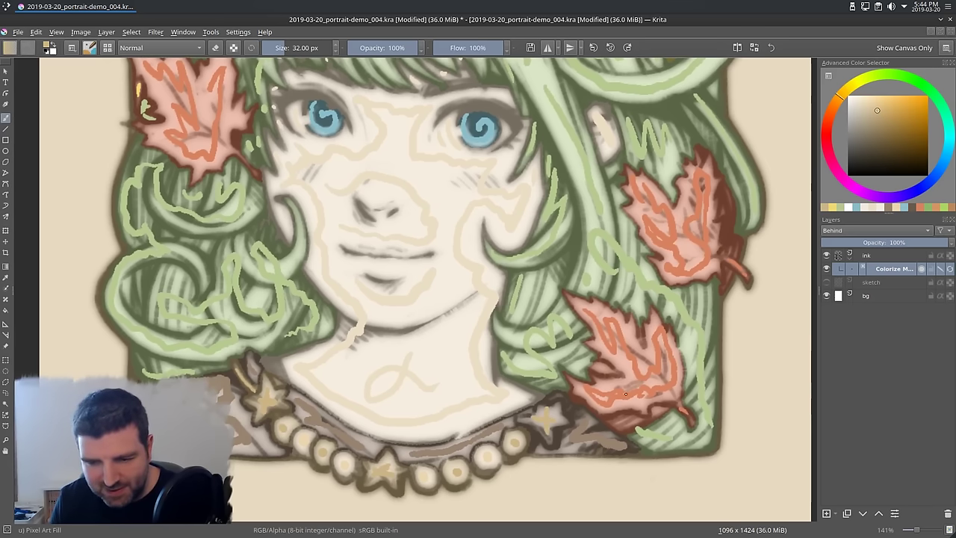
{"action": "left_click", "coordinate": [666, 440], "text": "ctrl"}
{"action": "left_click_drag", "start_coordinate": [615, 422], "coordinate": [669, 418]}
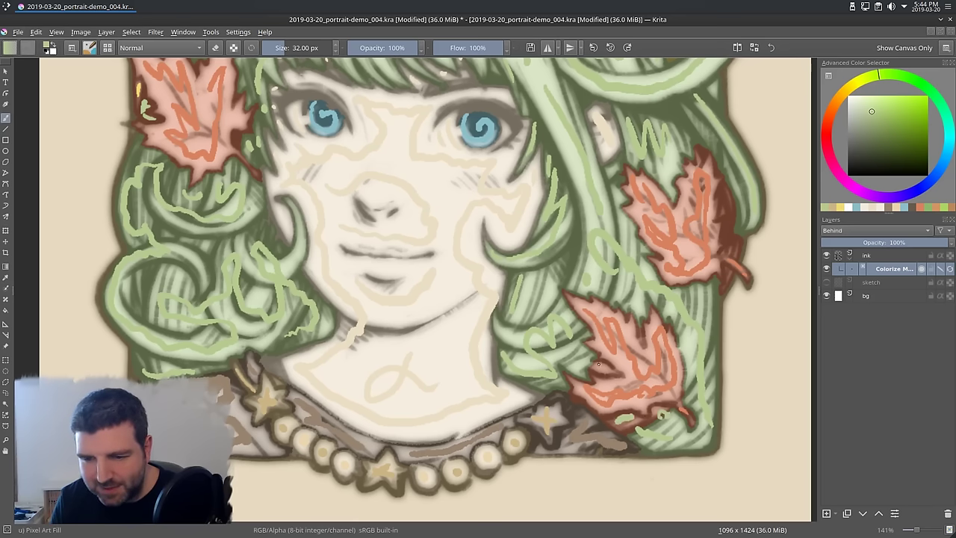
- Sample the light skin colour and paint a small key stroke between the hair strands beside the right eye
{"action": "left_click_drag", "start_coordinate": [349, 372], "coordinate": [512, 333]}
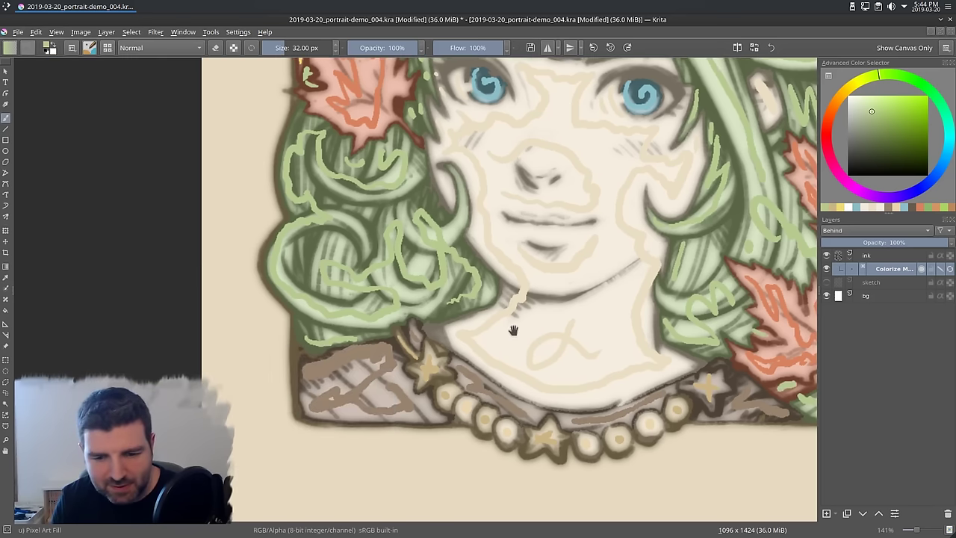
{"action": "left_click", "coordinate": [460, 369], "text": "ctrl"}
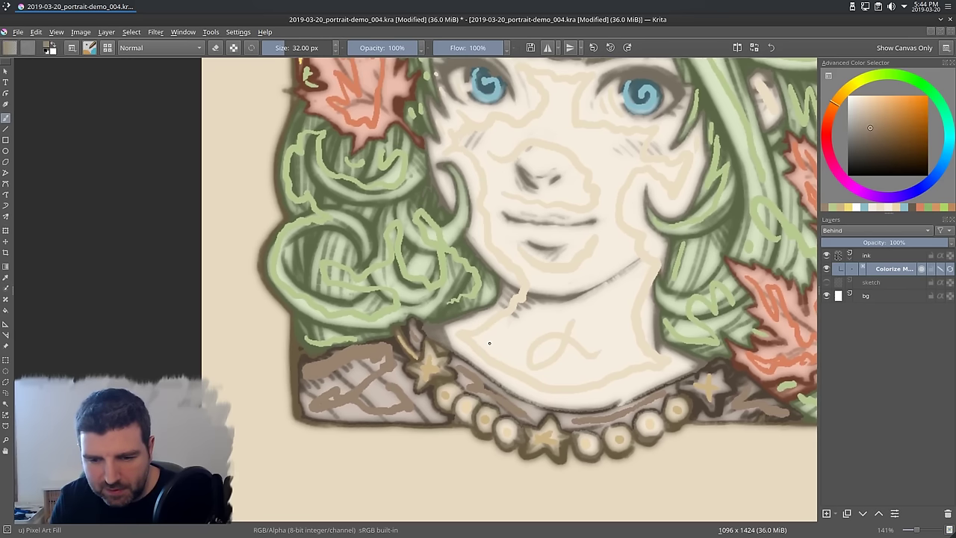
{"action": "left_click_drag", "start_coordinate": [576, 288], "coordinate": [436, 436]}
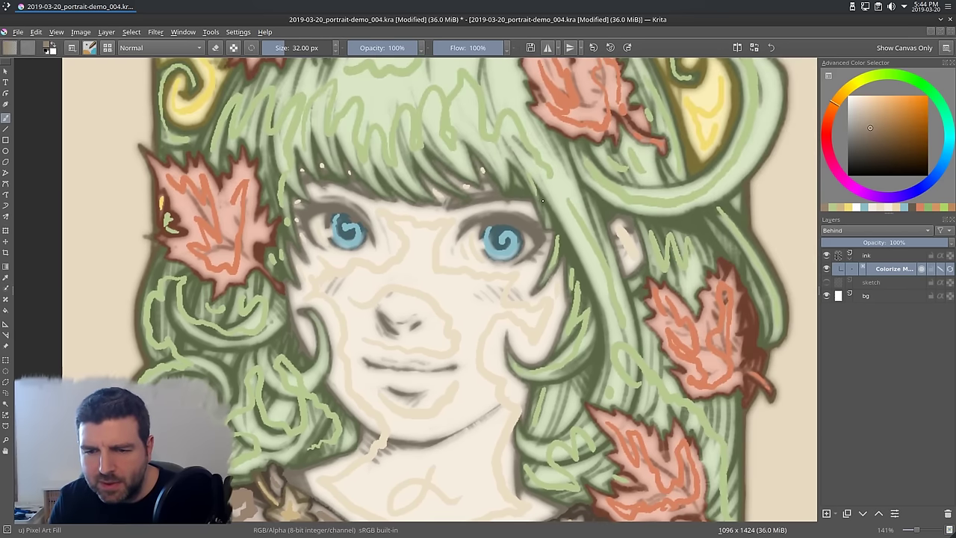
{"action": "left_click", "coordinate": [495, 330], "text": "ctrl"}
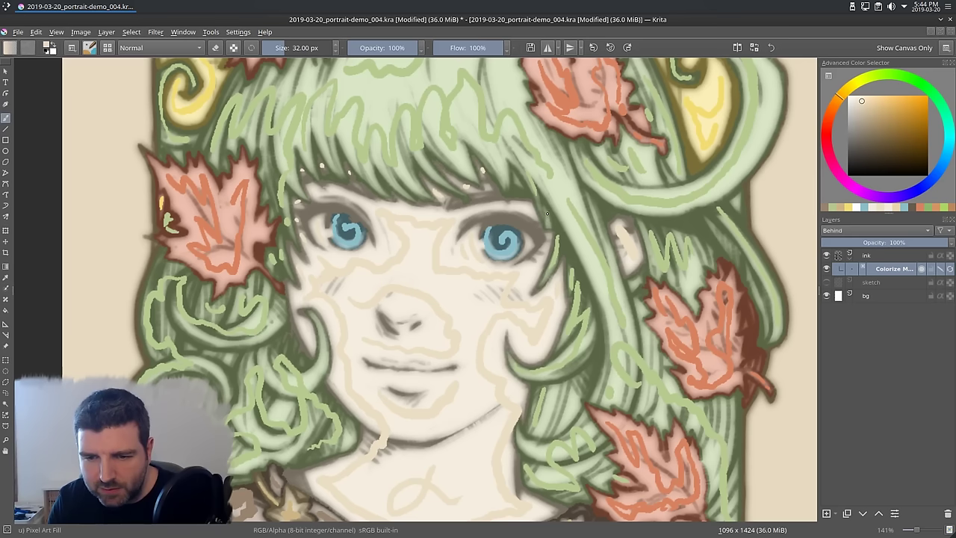
{"action": "left_click_drag", "start_coordinate": [548, 213], "coordinate": [548, 223]}
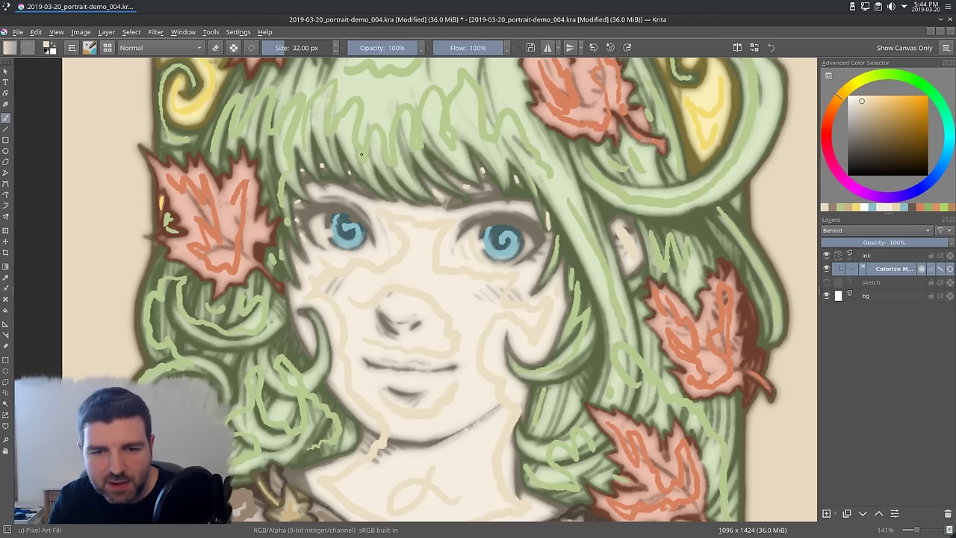
- Sample the hair green and paint small key strokes along the lower edge of the fringe above the eyes
{"action": "left_click", "coordinate": [379, 179], "text": "ctrl"}
{"action": "left_click_drag", "start_coordinate": [348, 179], "coordinate": [361, 186]}
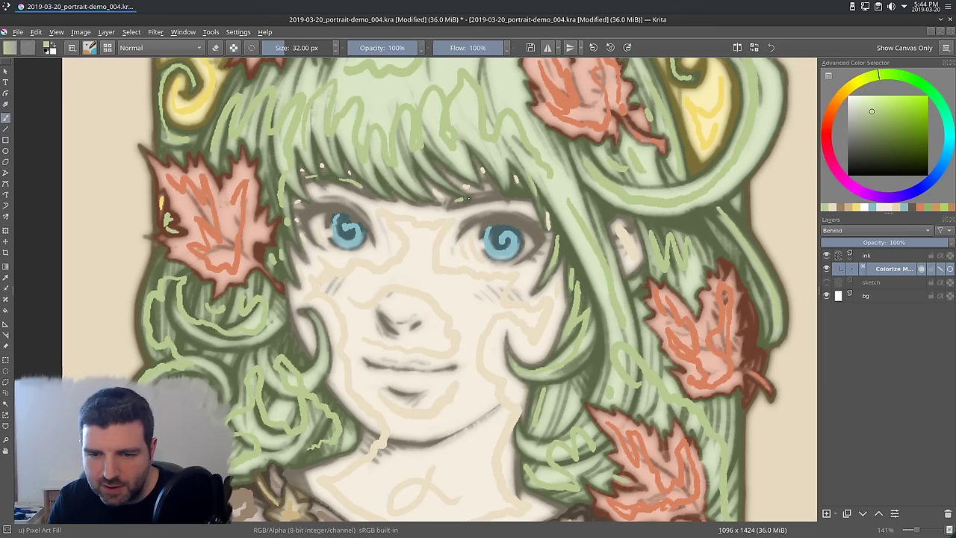
{"action": "left_click_drag", "start_coordinate": [651, 234], "coordinate": [523, 196]}
{"action": "left_click_drag", "start_coordinate": [472, 167], "coordinate": [583, 268]}
{"action": "scroll", "coordinate": [583, 268], "scroll_direction": "down", "scroll_amount": 4}
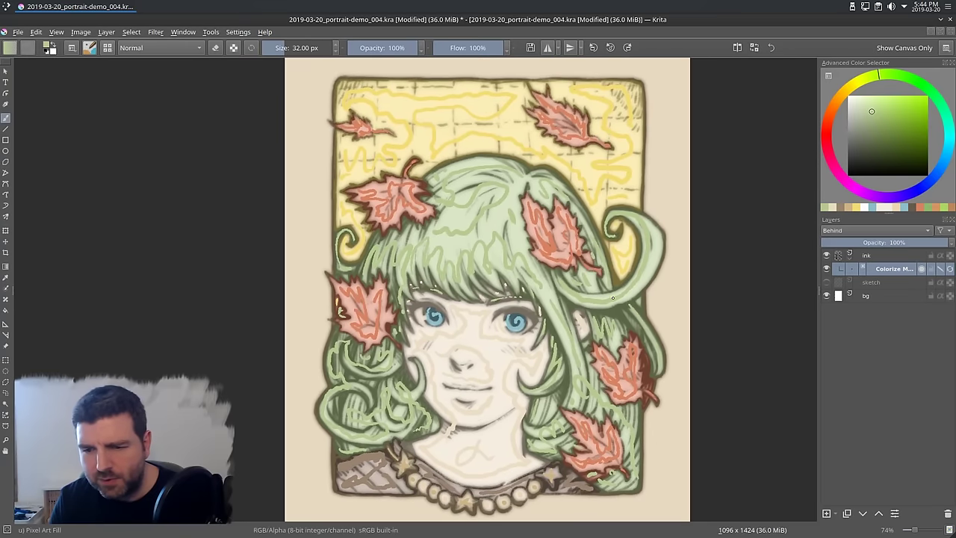
- Update the Colorize Mask result and turn off key stroke editing to show the clean flat colours
{"action": "left_click", "coordinate": [950, 271]}
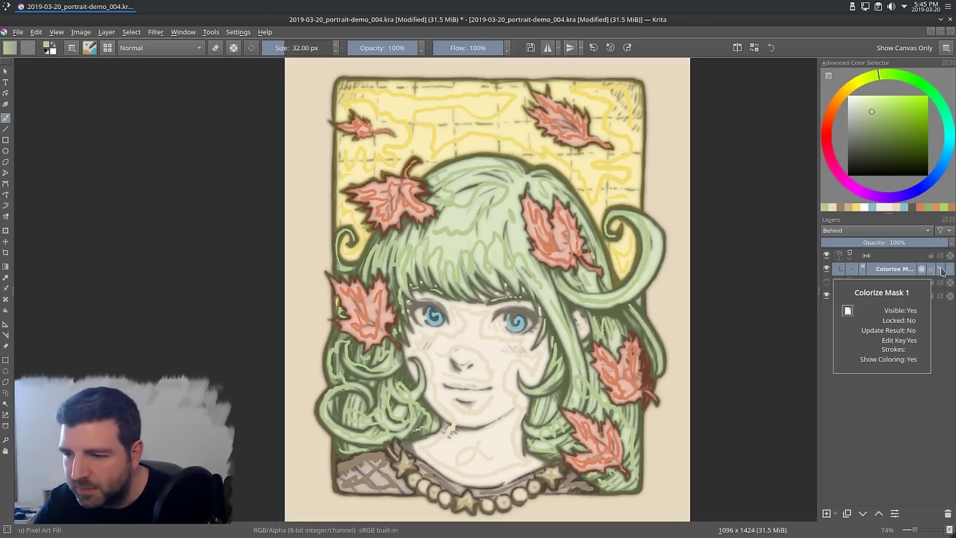
{"action": "left_click", "coordinate": [941, 270]}
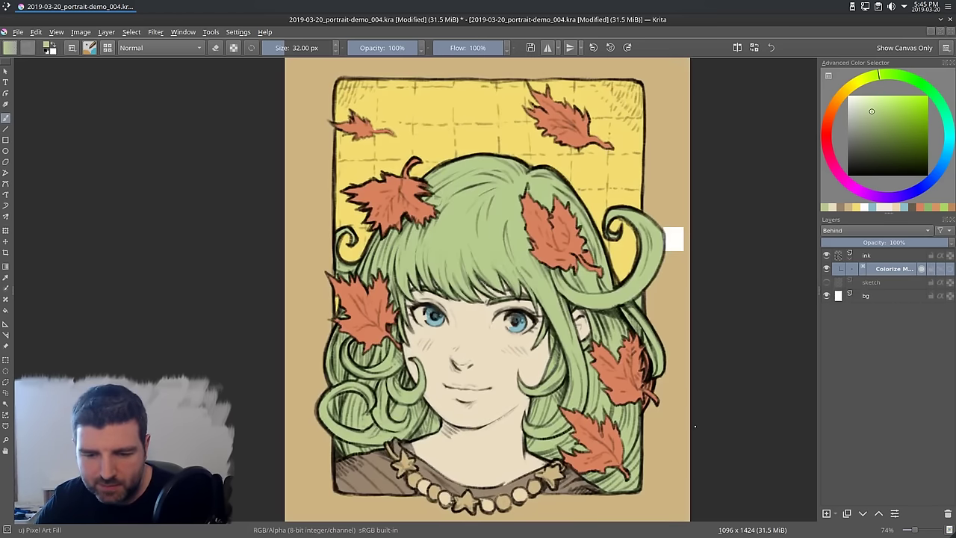
{"action": "left_click_drag", "start_coordinate": [696, 426], "coordinate": [658, 421]}
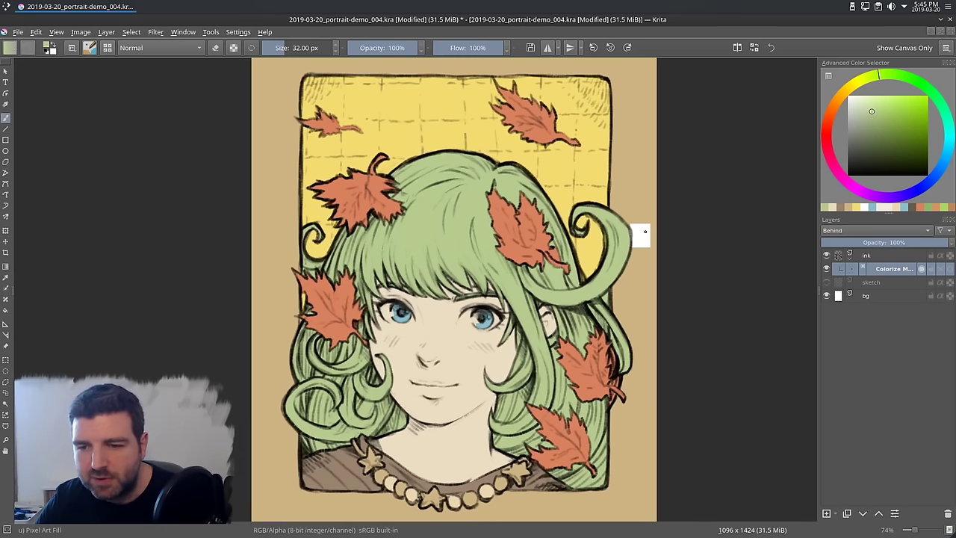
- Hide and show the Colorize Mask to compare the bare line art with the coloured portrait
{"action": "left_click", "coordinate": [826, 269]}
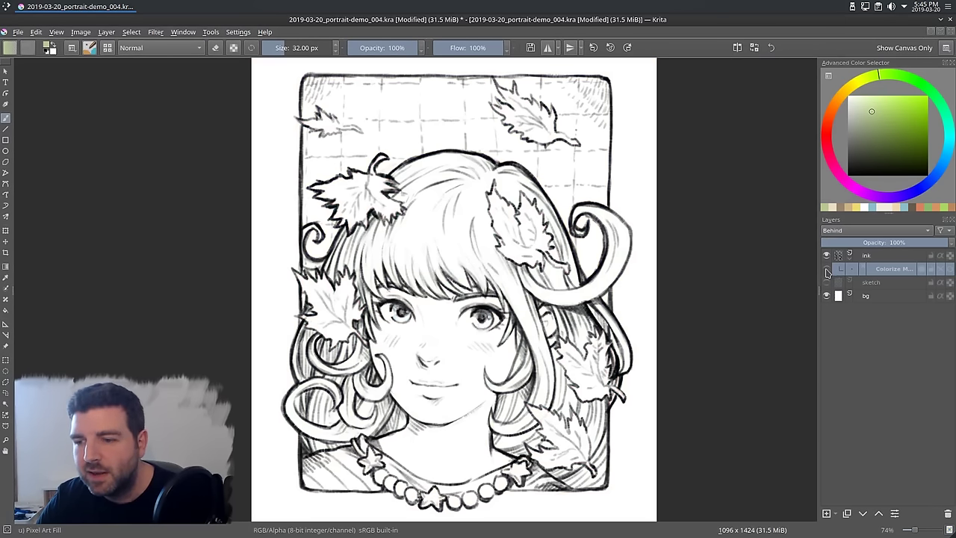
{"action": "left_click", "coordinate": [825, 270]}
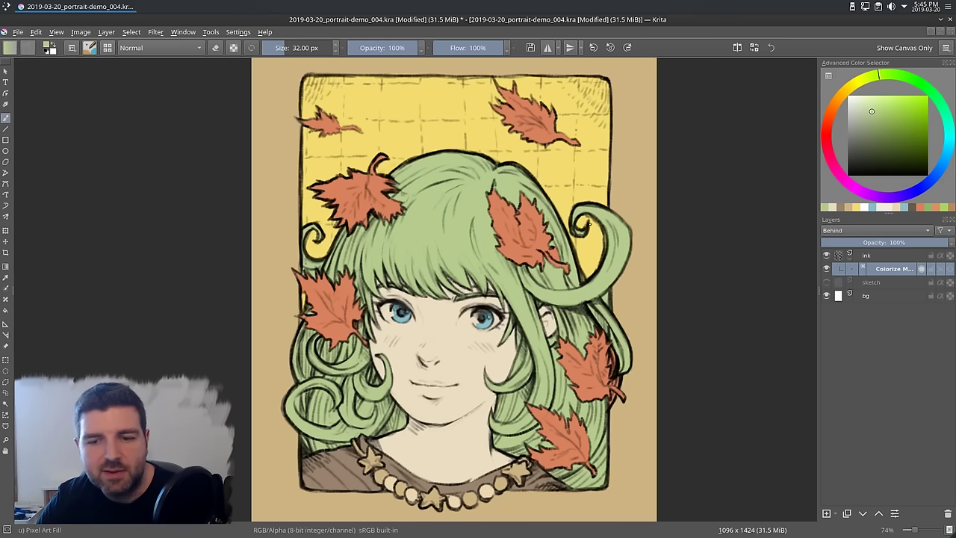
{"action": "left_click_drag", "start_coordinate": [683, 286], "coordinate": [669, 285]}
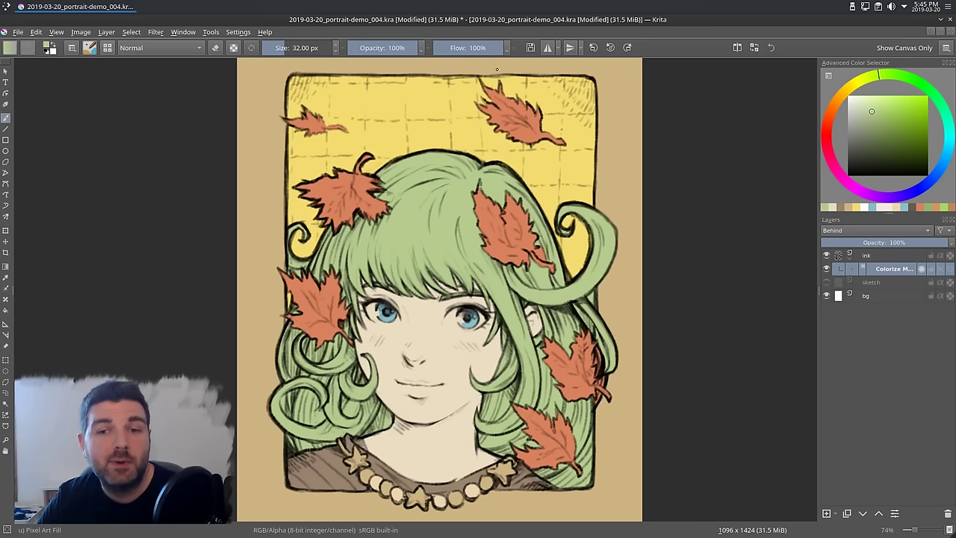
{"action": "mouse_move", "coordinate": [619, 88]}
{"action": "left_mouse_down"}
{"action": "mouse_move", "coordinate": [612, 143]}
{"action": "mouse_move", "coordinate": [612, 105]}
{"action": "mouse_move", "coordinate": [615, 119]}
{"action": "left_mouse_up"}
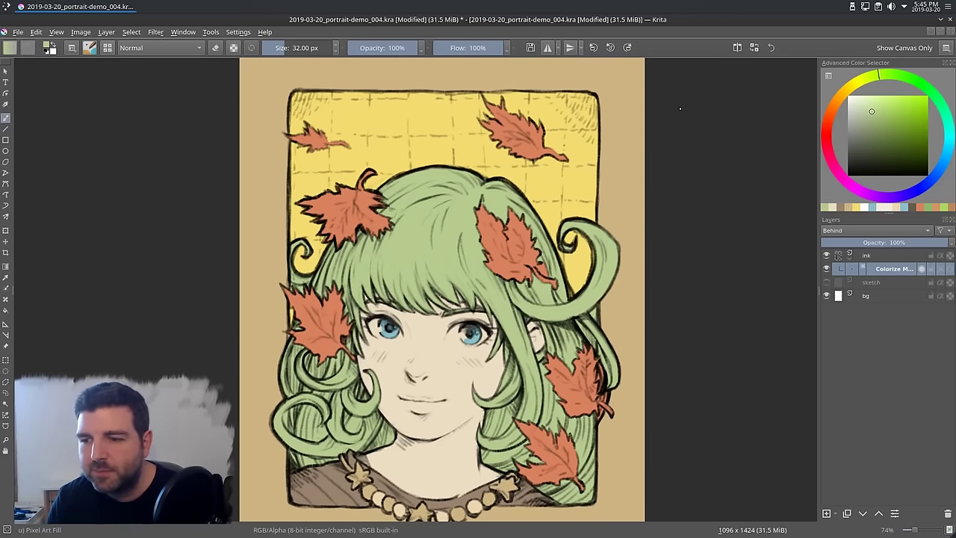
- Turn key stroke editing back on, pick a bright blue, and paint an X-shaped key stroke in the page's upper right margin
{"action": "left_click", "coordinate": [939, 268]}
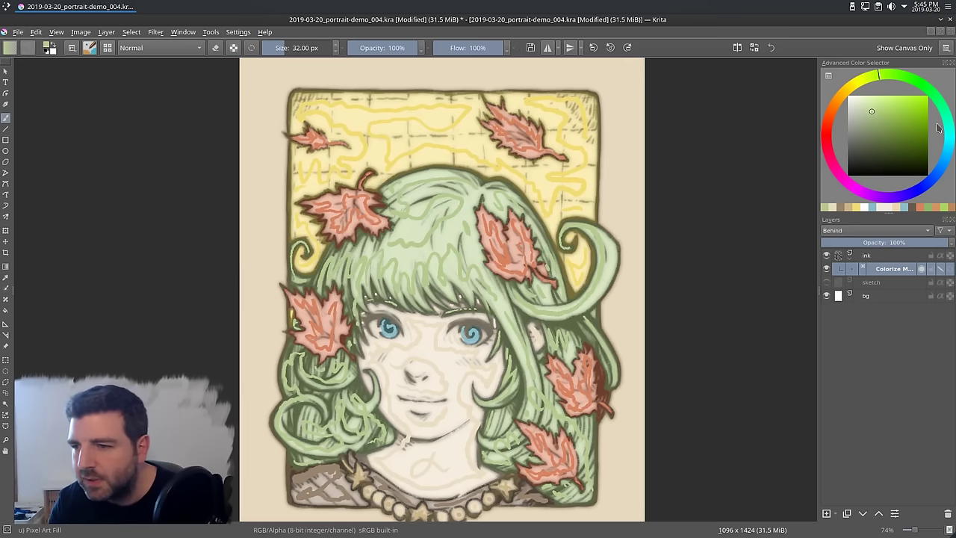
{"action": "left_click_drag", "start_coordinate": [946, 154], "coordinate": [944, 166]}
{"action": "left_click", "coordinate": [927, 95]}
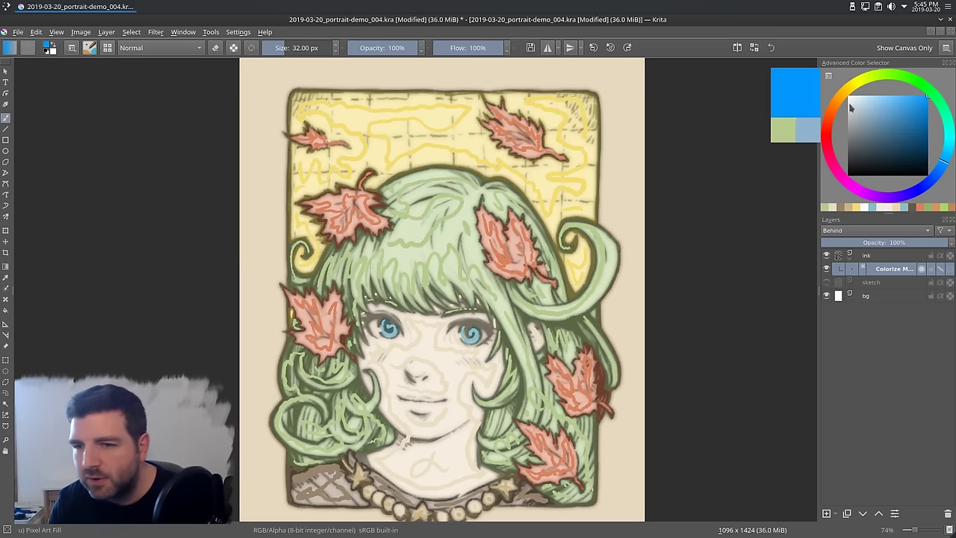
{"action": "left_click_drag", "start_coordinate": [606, 72], "coordinate": [628, 89]}
{"action": "left_click_drag", "start_coordinate": [609, 87], "coordinate": [626, 75]}
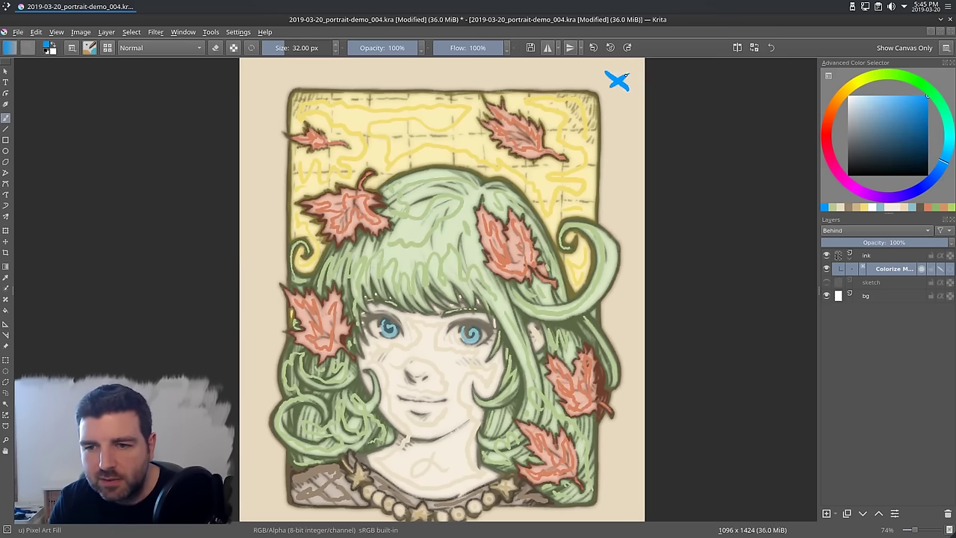
- Paint bright blue key strokes around the empty page margins on all sides of the portrait frame
{"action": "left_click_drag", "start_coordinate": [518, 68], "coordinate": [532, 78]}
{"action": "left_click_drag", "start_coordinate": [533, 68], "coordinate": [517, 79]}
{"action": "mouse_move", "coordinate": [338, 72]}
{"action": "left_mouse_down"}
{"action": "mouse_move", "coordinate": [354, 80]}
{"action": "mouse_move", "coordinate": [338, 82]}
{"action": "mouse_move", "coordinate": [261, 145]}
{"action": "mouse_move", "coordinate": [266, 389]}
{"action": "left_mouse_up"}
{"action": "mouse_move", "coordinate": [259, 432]}
{"action": "left_mouse_down"}
{"action": "mouse_move", "coordinate": [257, 458]}
{"action": "mouse_move", "coordinate": [288, 514]}
{"action": "left_mouse_up"}
{"action": "mouse_move", "coordinate": [545, 517]}
{"action": "left_mouse_down"}
{"action": "mouse_move", "coordinate": [589, 517]}
{"action": "mouse_move", "coordinate": [622, 462]}
{"action": "mouse_move", "coordinate": [620, 430]}
{"action": "left_mouse_up"}
{"action": "left_click_drag", "start_coordinate": [620, 321], "coordinate": [631, 355]}
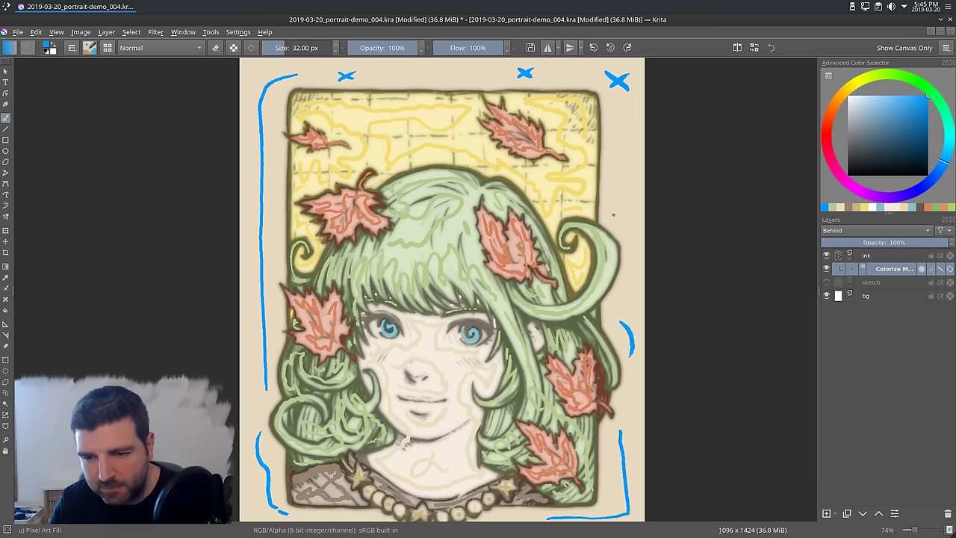
{"action": "left_click_drag", "start_coordinate": [613, 214], "coordinate": [624, 262]}
{"action": "left_click_drag", "start_coordinate": [623, 113], "coordinate": [623, 177]}
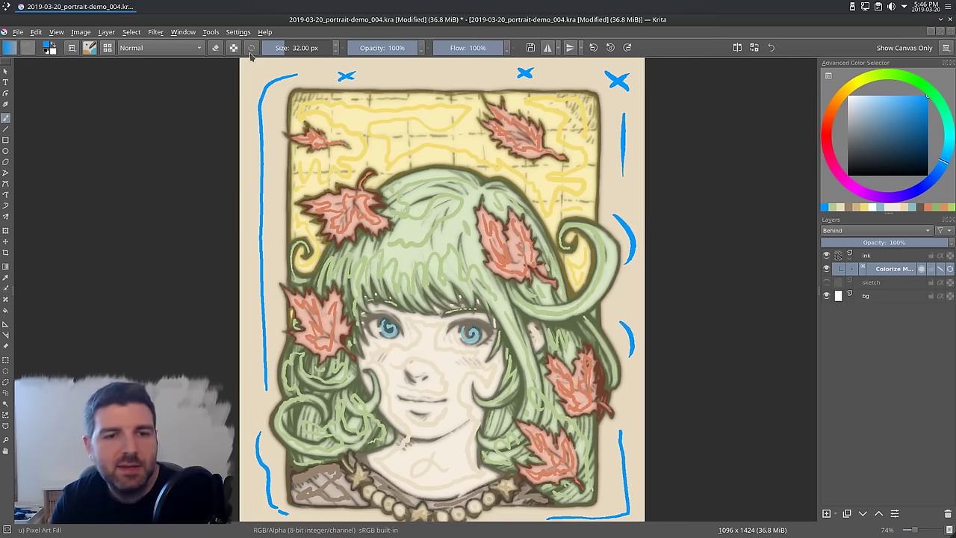
- Mark the bright blue key stroke colour as transparent in the Colorize Mask options and update the mask
{"action": "left_click", "coordinate": [73, 48]}
{"action": "left_click", "coordinate": [74, 50]}
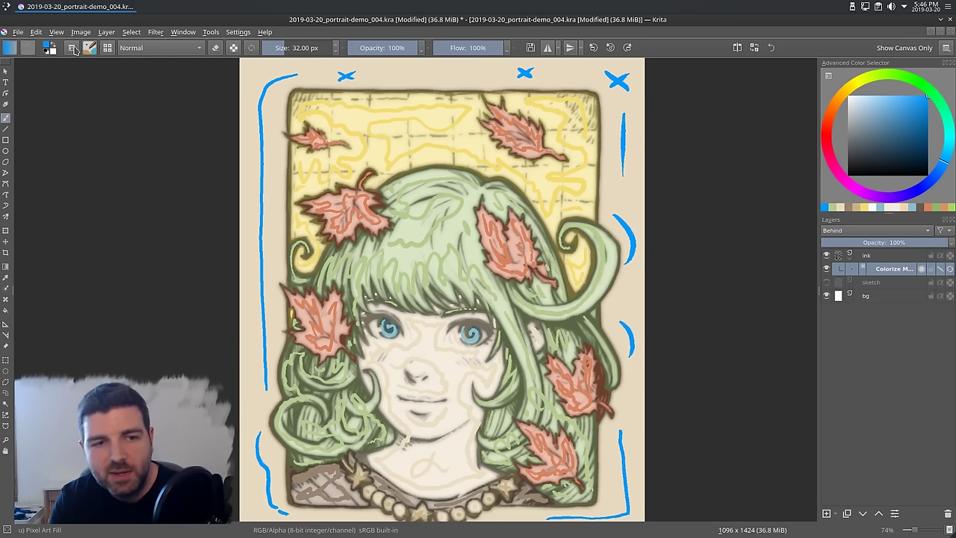
{"action": "left_click", "coordinate": [7, 290]}
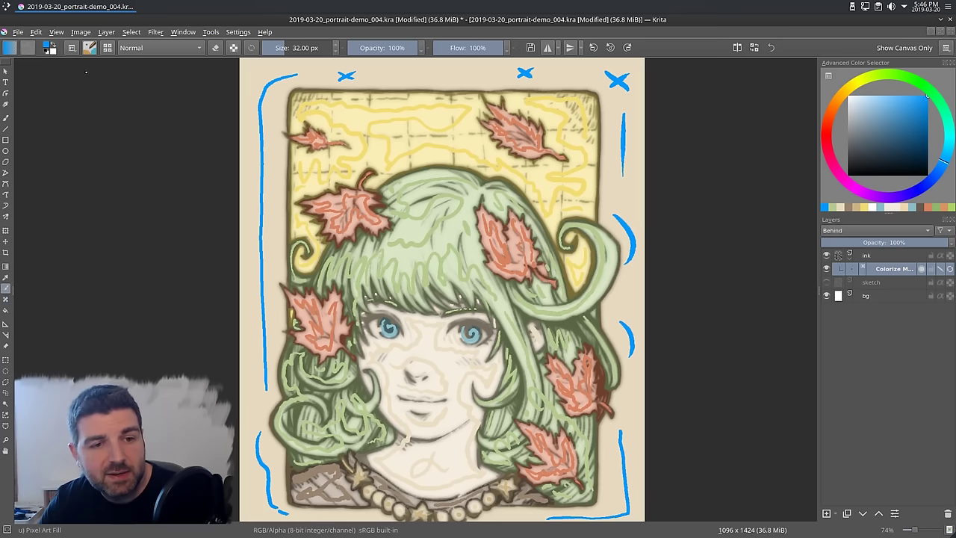
{"action": "left_click", "coordinate": [77, 49]}
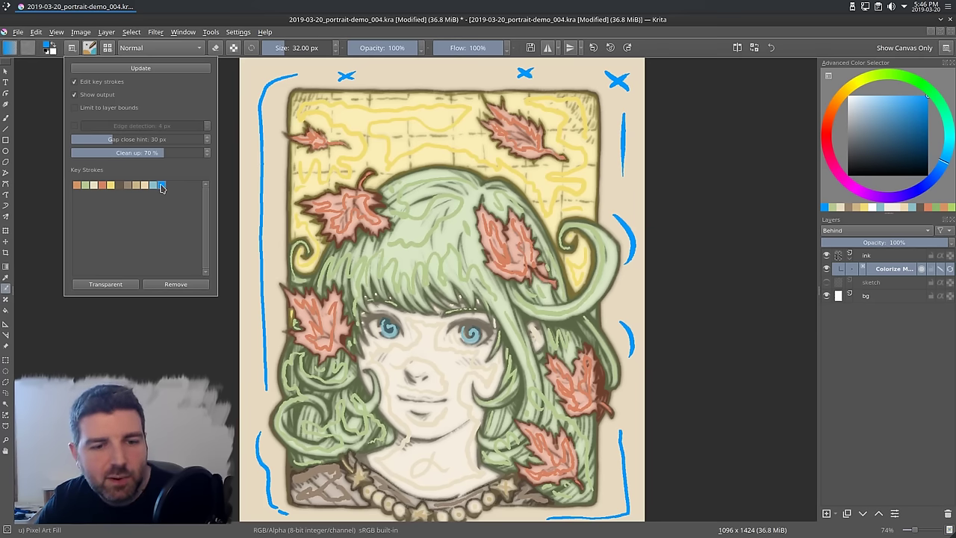
{"action": "left_click", "coordinate": [116, 287]}
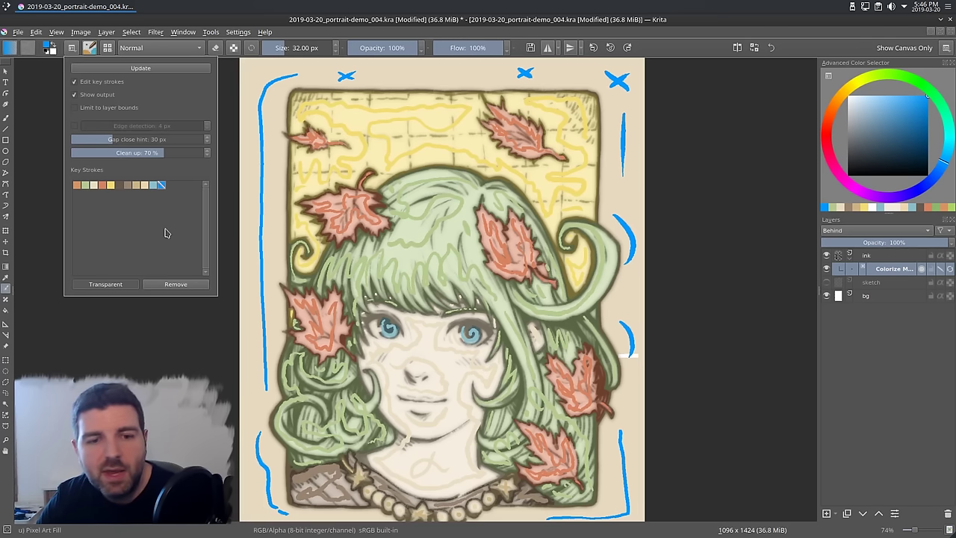
{"action": "left_click", "coordinate": [950, 273]}
{"action": "left_click", "coordinate": [950, 273]}
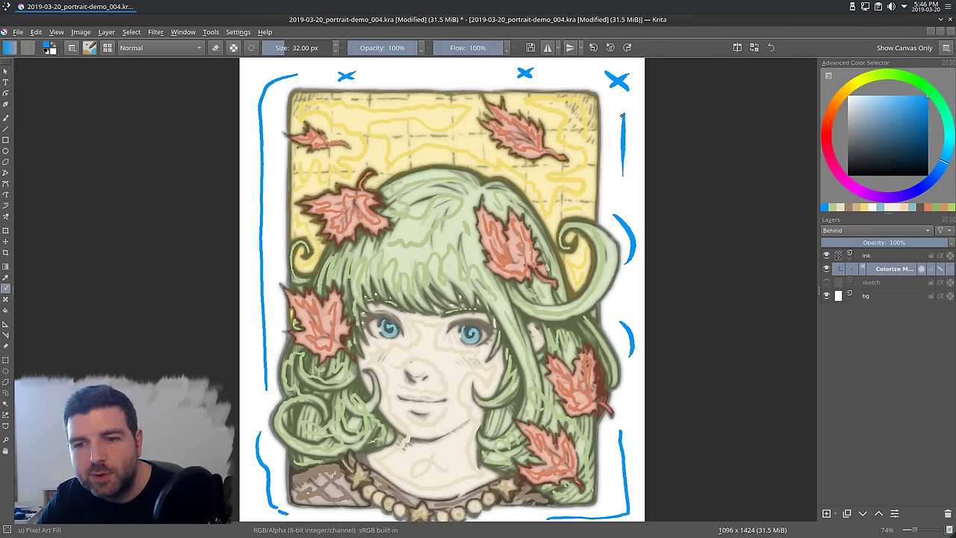
- Turn off key stroke editing and inspect the flat colours around the face, neck and necklace
{"action": "left_click_drag", "start_coordinate": [599, 330], "coordinate": [590, 382]}
{"action": "scroll", "coordinate": [590, 382], "scroll_direction": "down", "scroll_amount": 3}
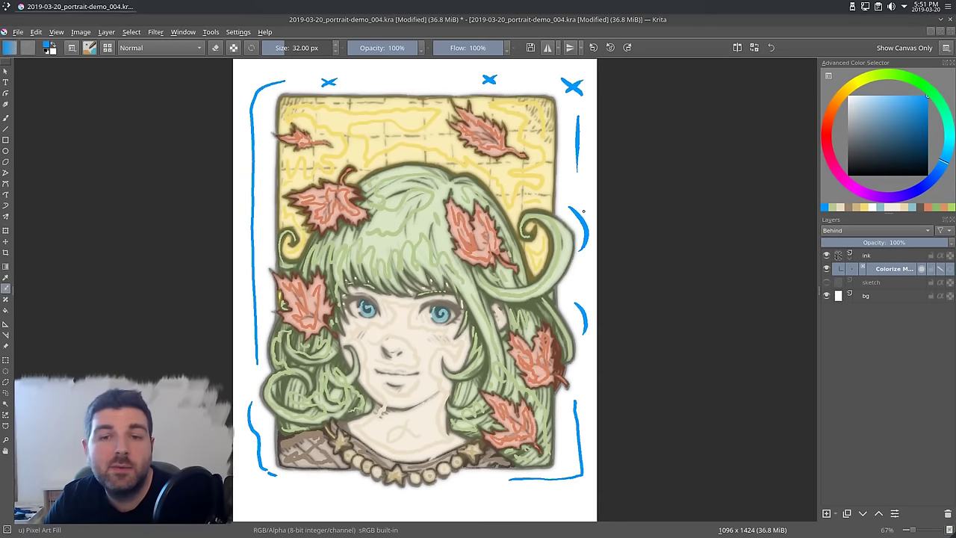
{"action": "mouse_move", "coordinate": [521, 257]}
{"action": "left_mouse_down"}
{"action": "mouse_move", "coordinate": [529, 263]}
{"action": "mouse_move", "coordinate": [513, 254]}
{"action": "left_mouse_up"}
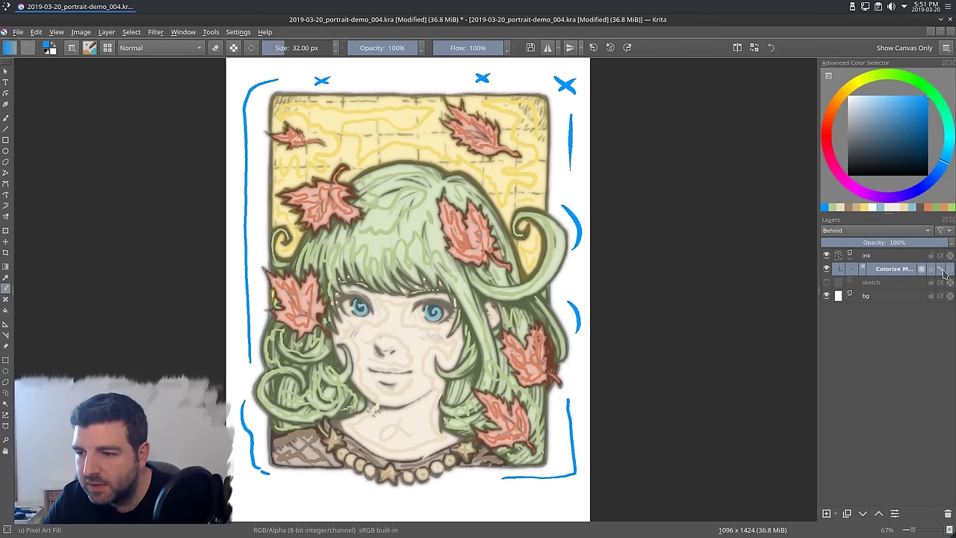
{"action": "left_click", "coordinate": [942, 271]}
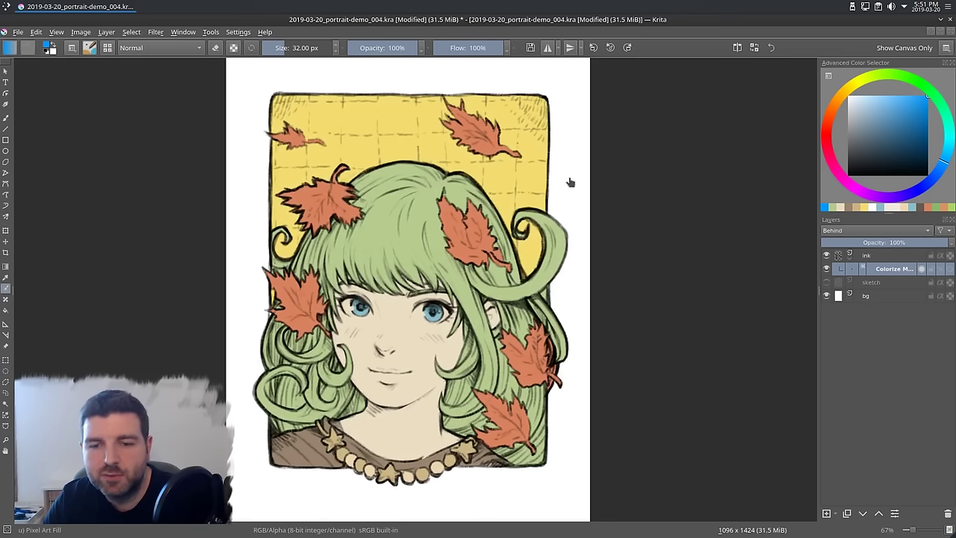
{"action": "left_click_drag", "start_coordinate": [572, 309], "coordinate": [561, 296]}
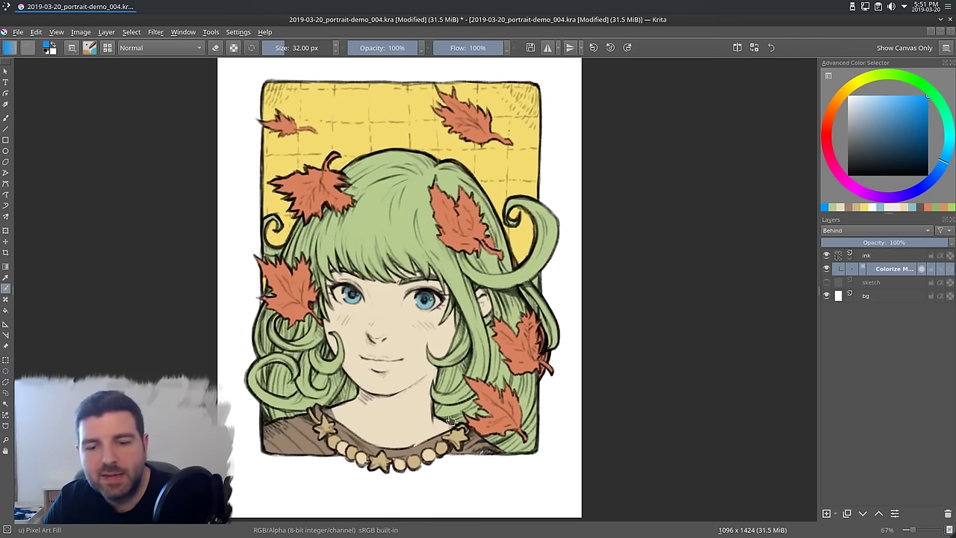
{"action": "scroll", "coordinate": [449, 457], "scroll_direction": "up", "scroll_amount": 2}
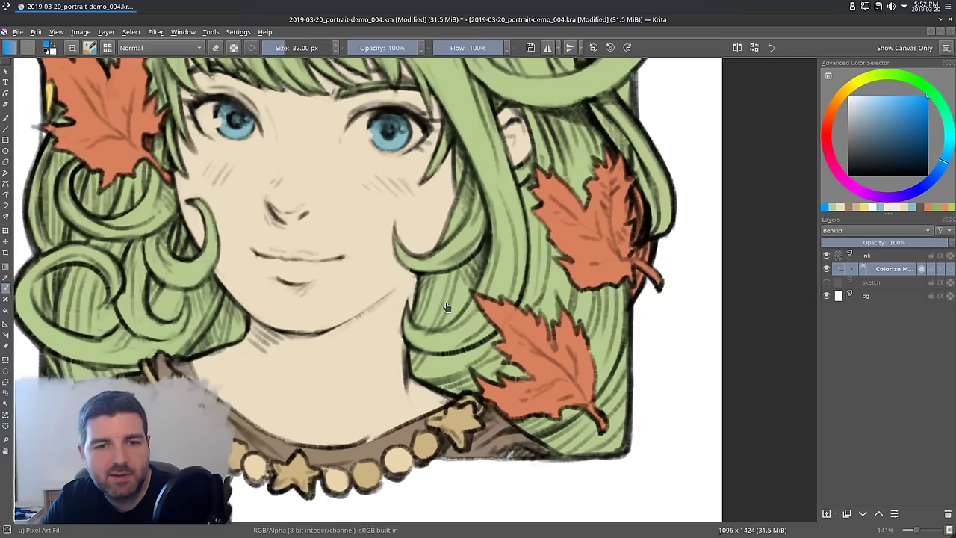
{"action": "scroll", "coordinate": [446, 304], "scroll_direction": "down", "scroll_amount": 2}
{"action": "left_click_drag", "start_coordinate": [411, 250], "coordinate": [407, 300]}
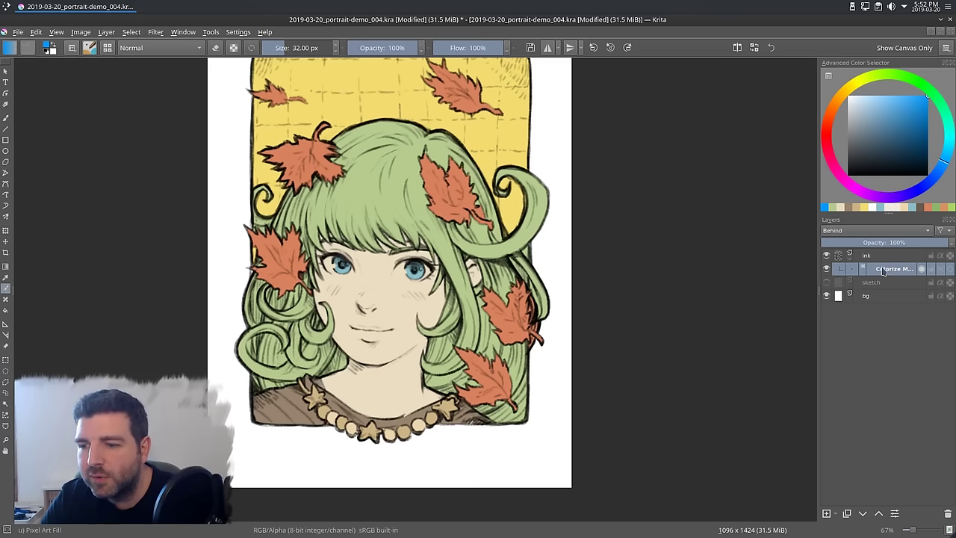
- Convert the Colorize Mask to a regular paint layer
{"action": "right_click", "coordinate": [889, 271]}
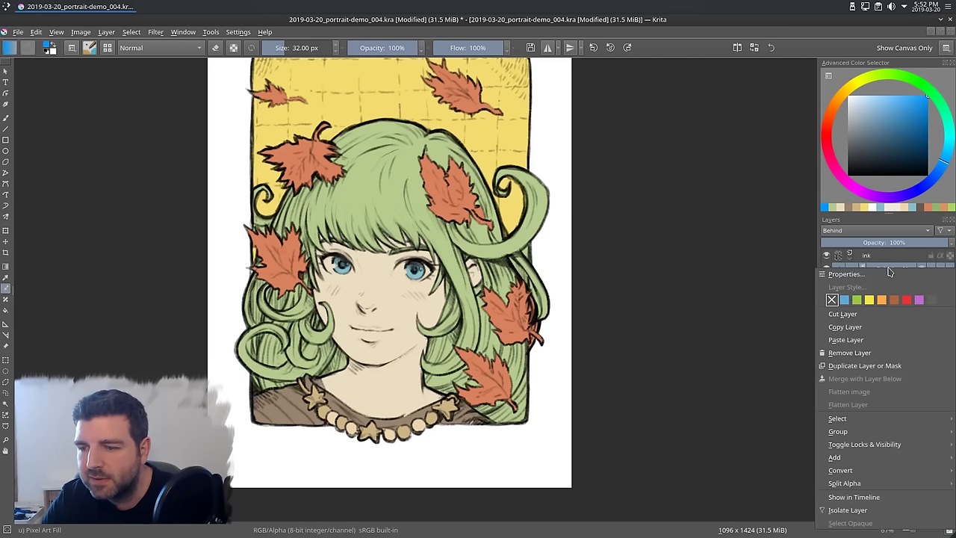
{"action": "mouse_move", "coordinate": [855, 470]}
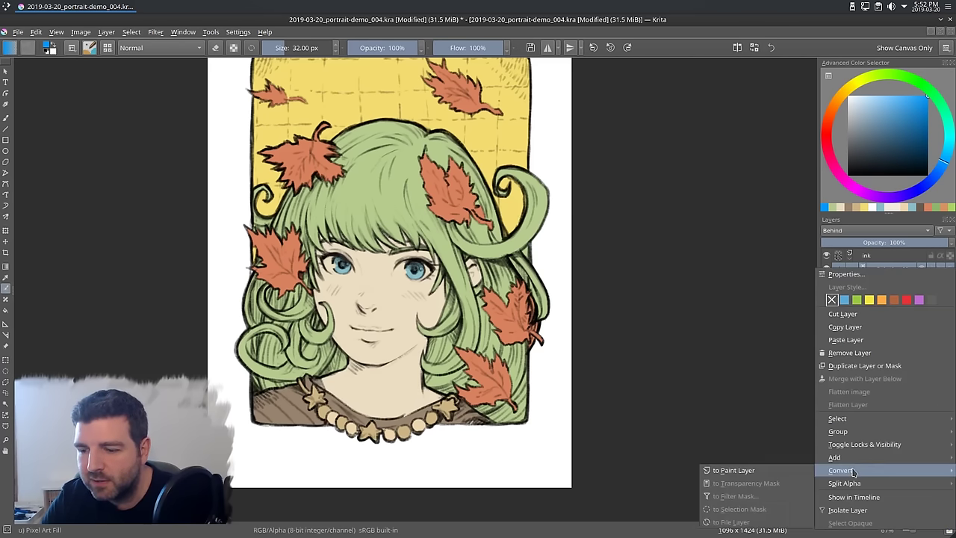
{"action": "left_click", "coordinate": [766, 475]}
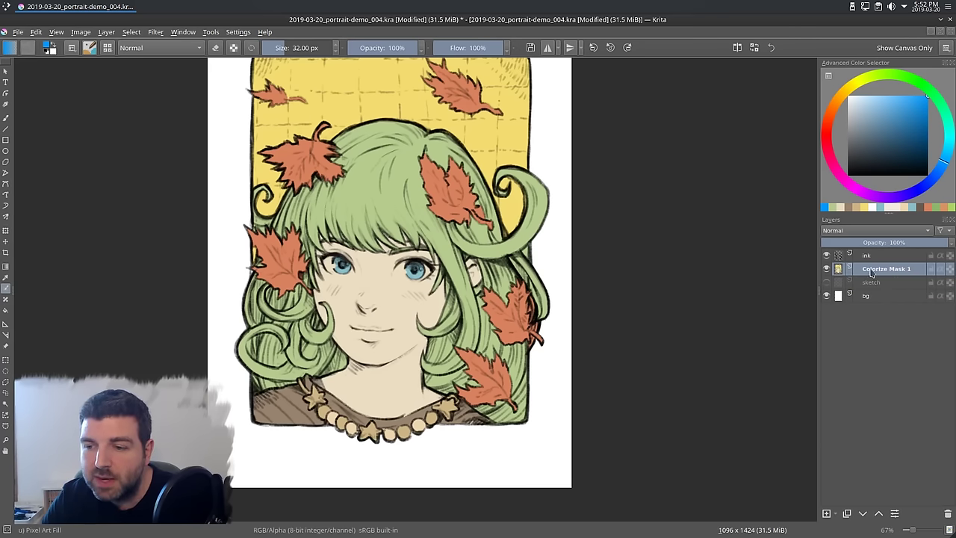
{"action": "mouse_move", "coordinate": [868, 274]}
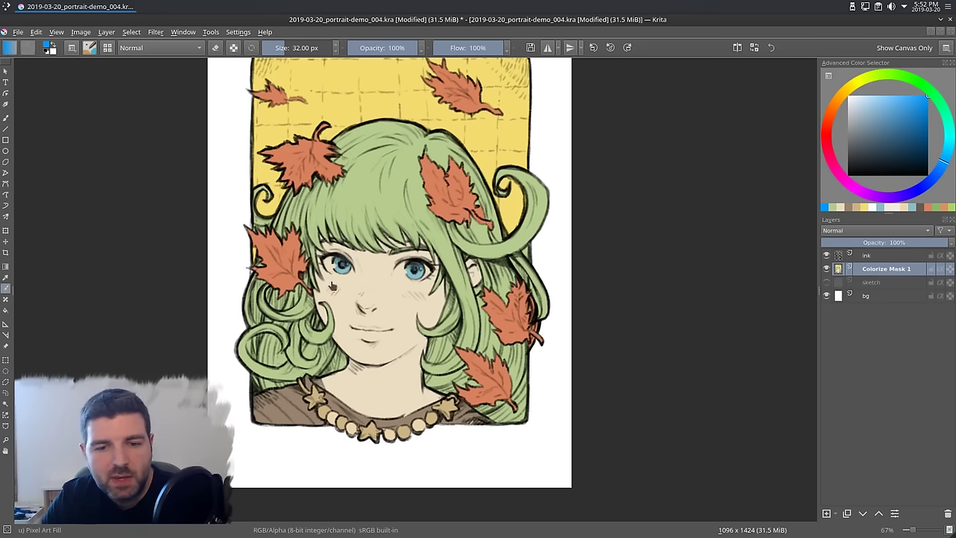
- With the Brush, sample the background yellow and touch up the small gap between the curl and the leaf beside the fringe
{"action": "scroll", "coordinate": [328, 284], "scroll_direction": "up", "scroll_amount": 1}
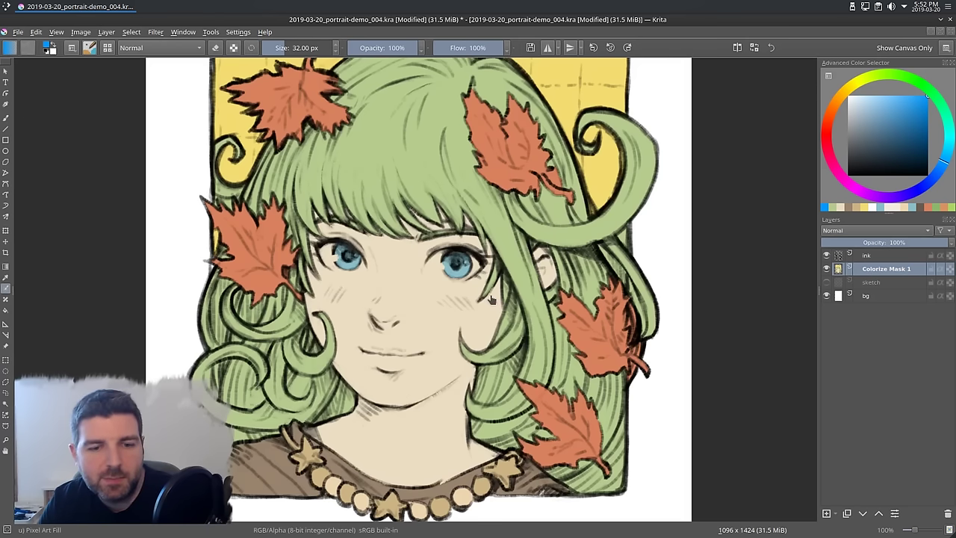
{"action": "left_click", "coordinate": [6, 119]}
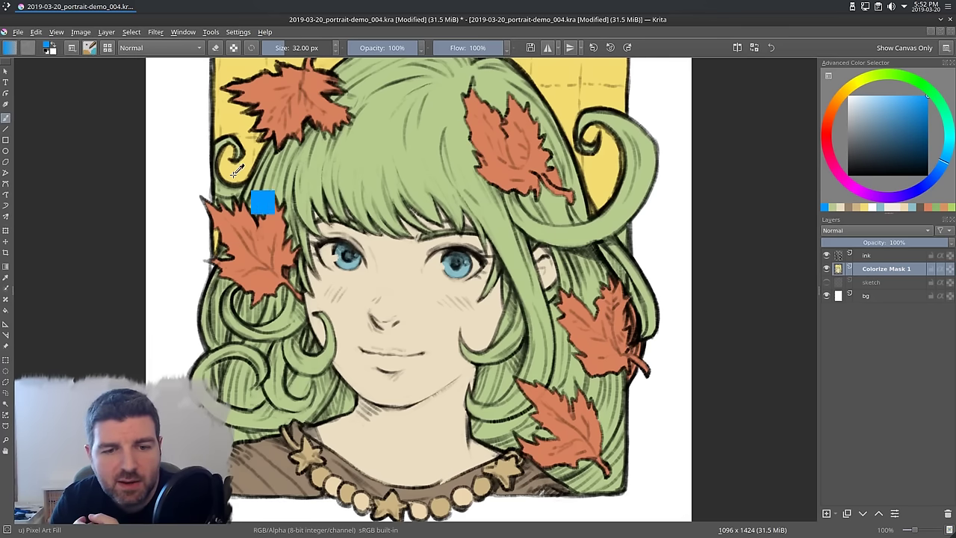
{"action": "left_click", "coordinate": [221, 198], "text": "ctrl"}
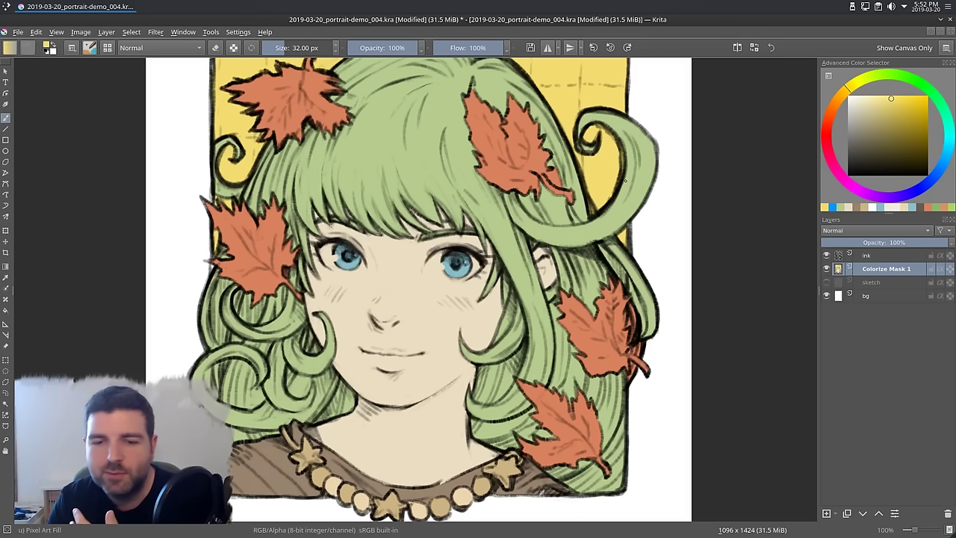
- Sample the skin colour, lighten it to an off-white, and paint the whites of both eyes
{"action": "left_click", "coordinate": [403, 241], "text": "ctrl"}
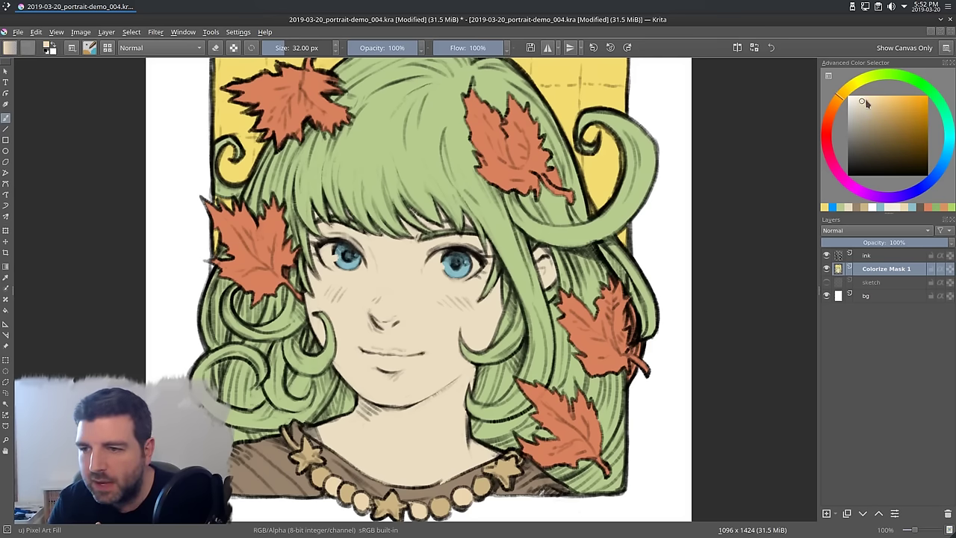
{"action": "left_click_drag", "start_coordinate": [862, 103], "coordinate": [855, 98]}
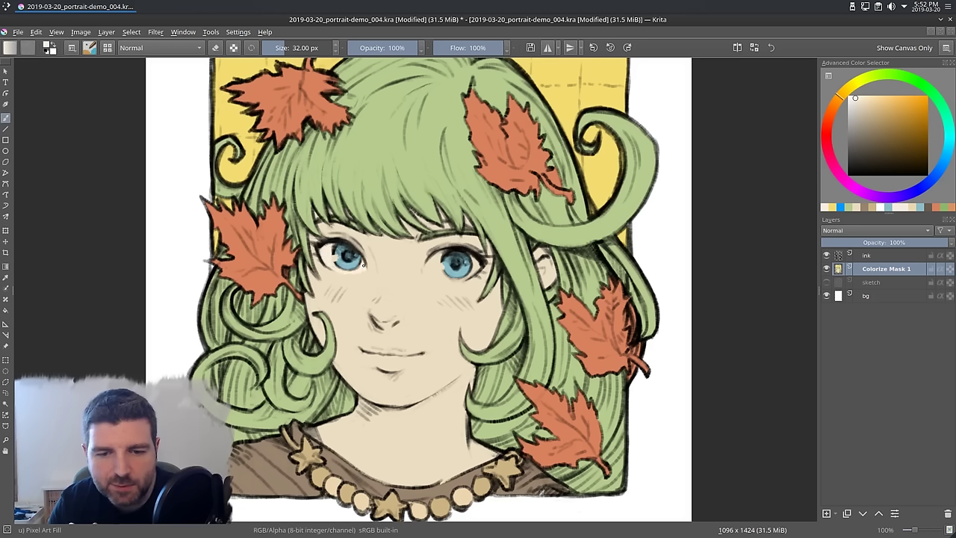
{"action": "left_click", "coordinate": [364, 277], "text": "ctrl"}
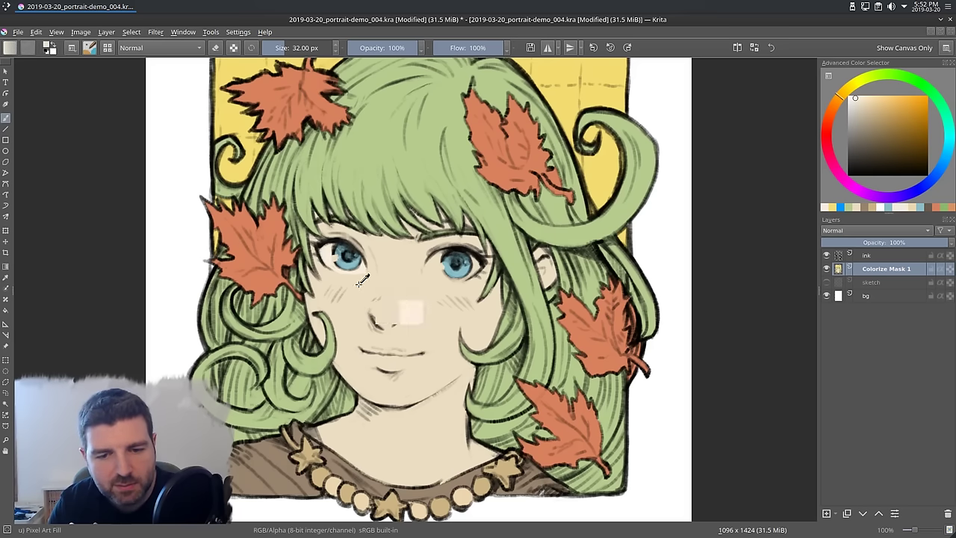
{"action": "left_click", "coordinate": [329, 253], "text": "ctrl"}
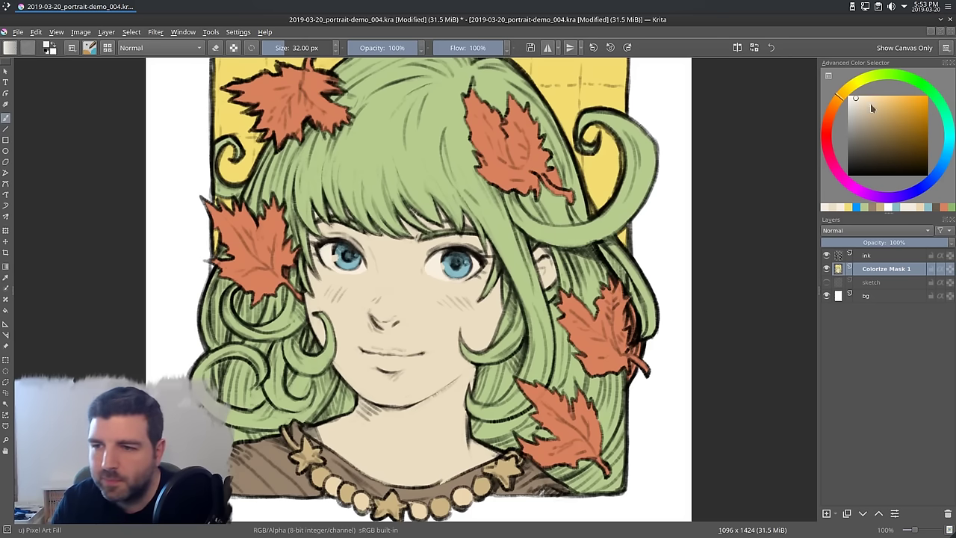
- Pick a near-white colour and dab small highlights onto the eyes
{"action": "left_click_drag", "start_coordinate": [870, 105], "coordinate": [848, 96]}
{"action": "left_click", "coordinate": [333, 255]}
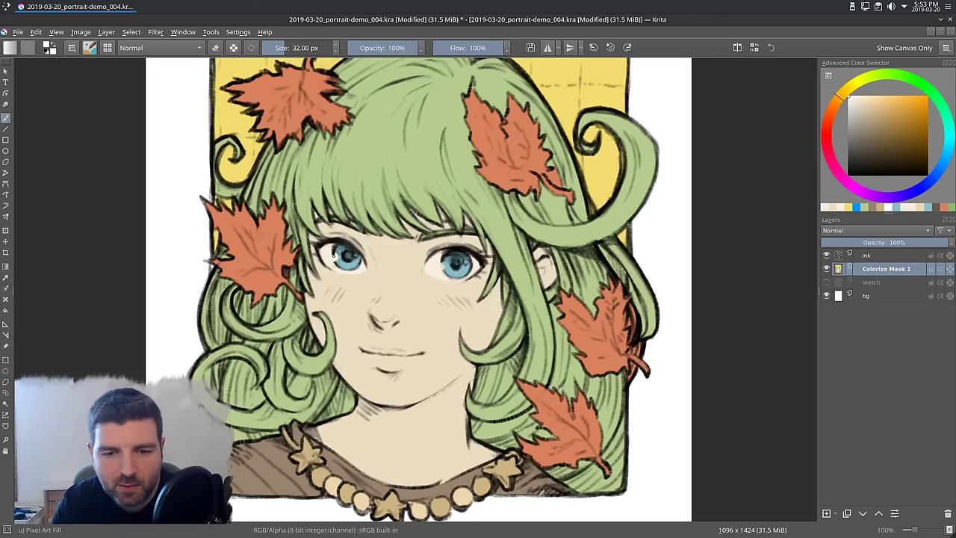
{"action": "left_click", "coordinate": [334, 256]}
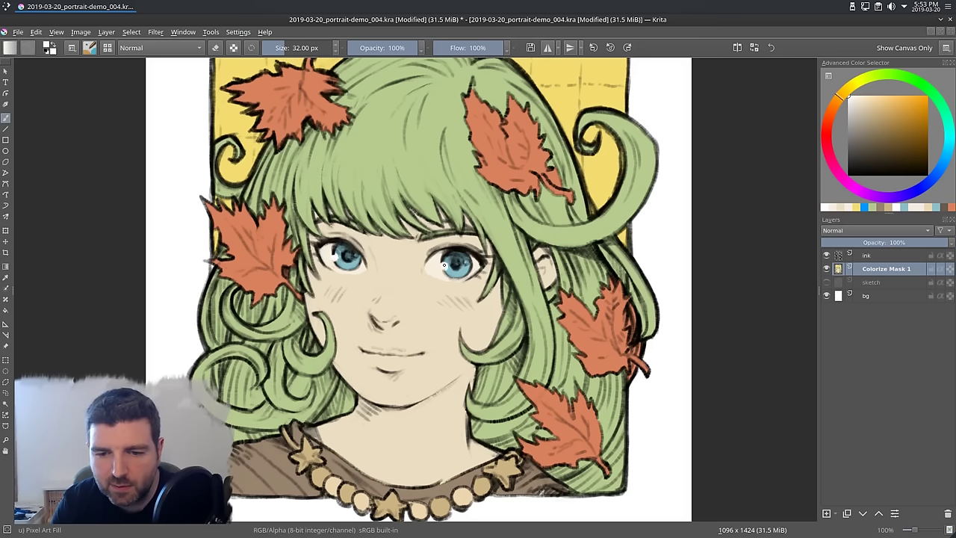
{"action": "left_click", "coordinate": [357, 256]}
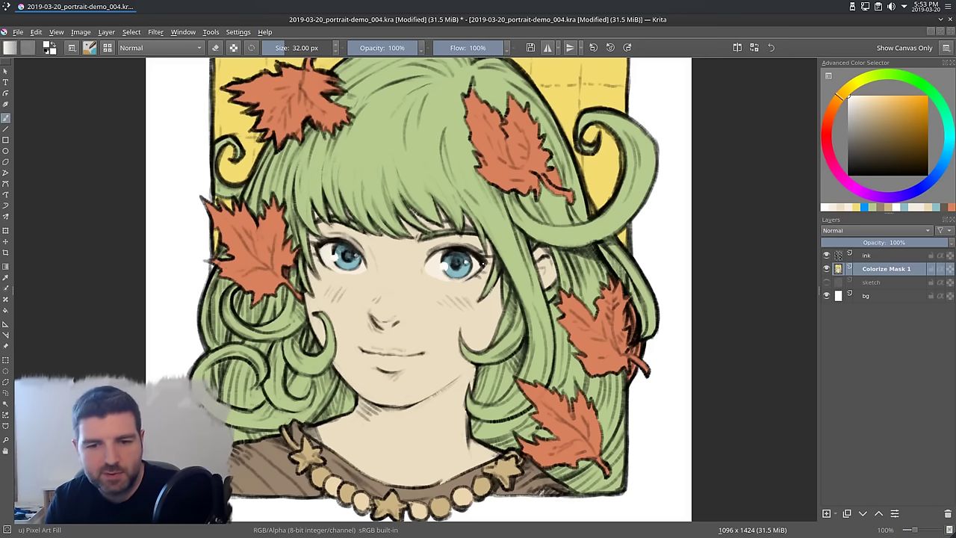
- Mirror the canvas view and refine the whites of both eyes with sampled off-white and a slightly darker shade
{"action": "key", "text": "m"}
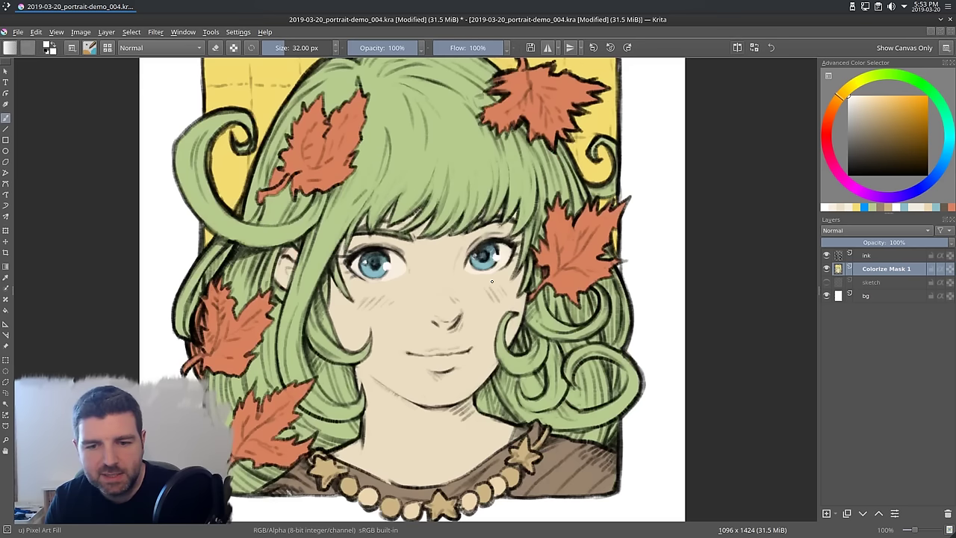
{"action": "left_click", "coordinate": [404, 267], "text": "ctrl"}
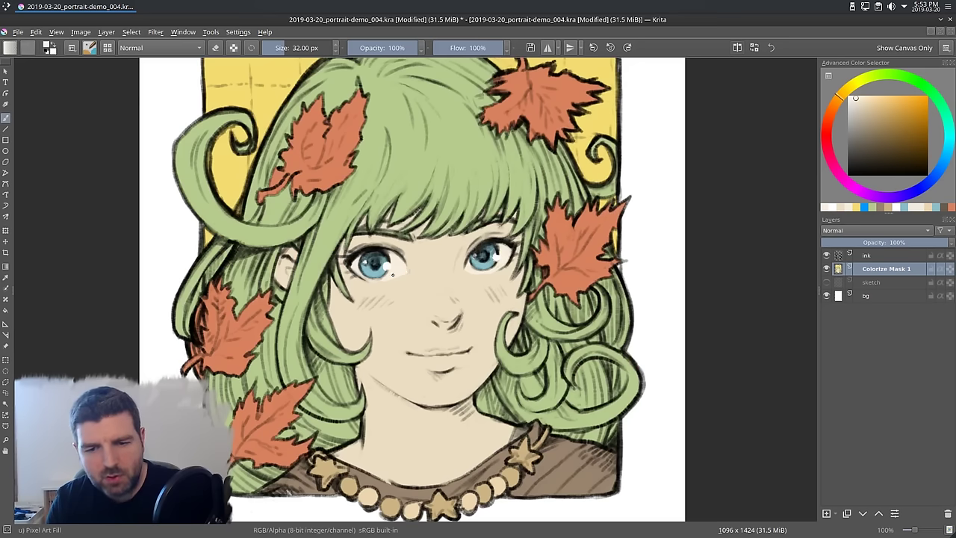
{"action": "left_click", "coordinate": [472, 274], "text": "ctrl"}
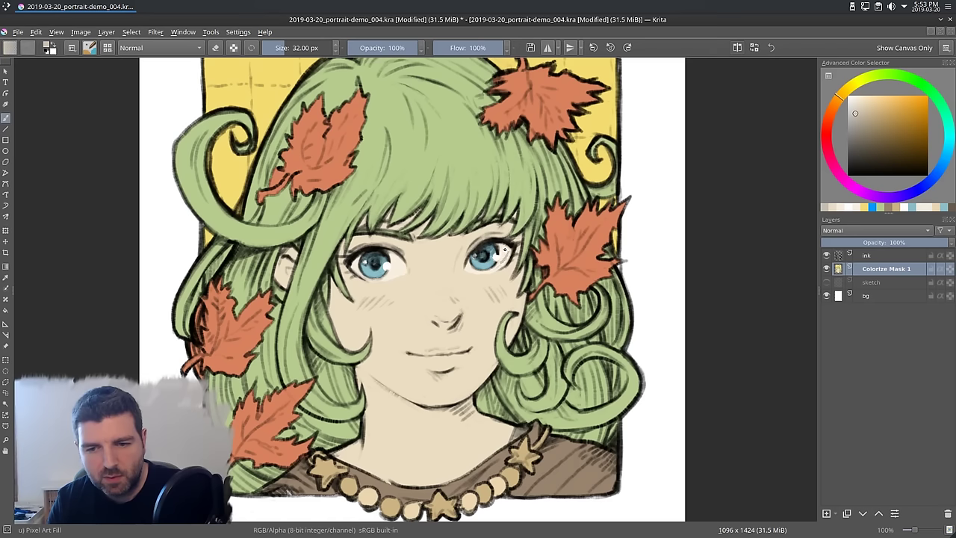
{"action": "left_click", "coordinate": [508, 248], "text": "ctrl"}
{"action": "left_click", "coordinate": [504, 251], "text": "ctrl"}
{"action": "left_click", "coordinate": [497, 263]}
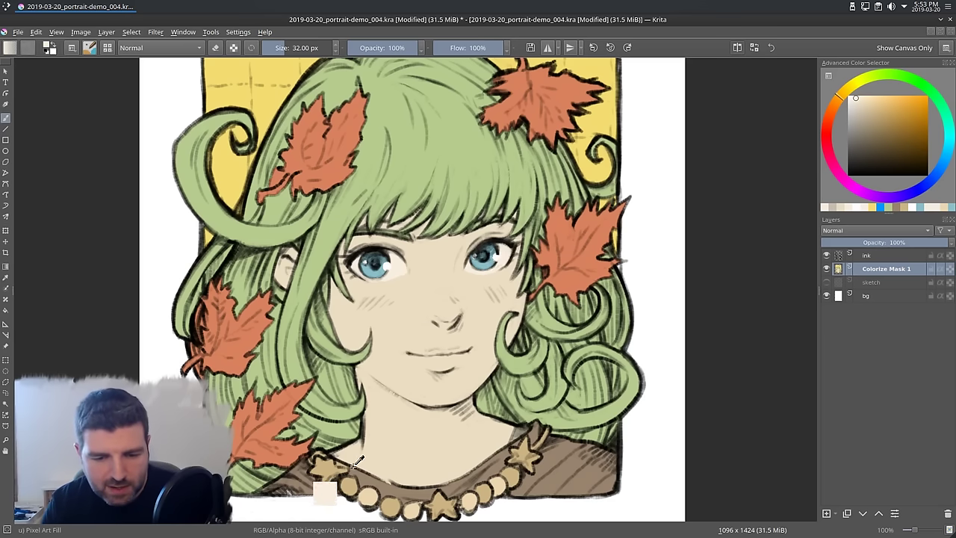
- Sample the garment brown, turn off canvas mirroring, and touch up the collar near the necklace's star
{"action": "left_click", "coordinate": [332, 499], "text": "ctrl"}
{"action": "key", "text": "m"}
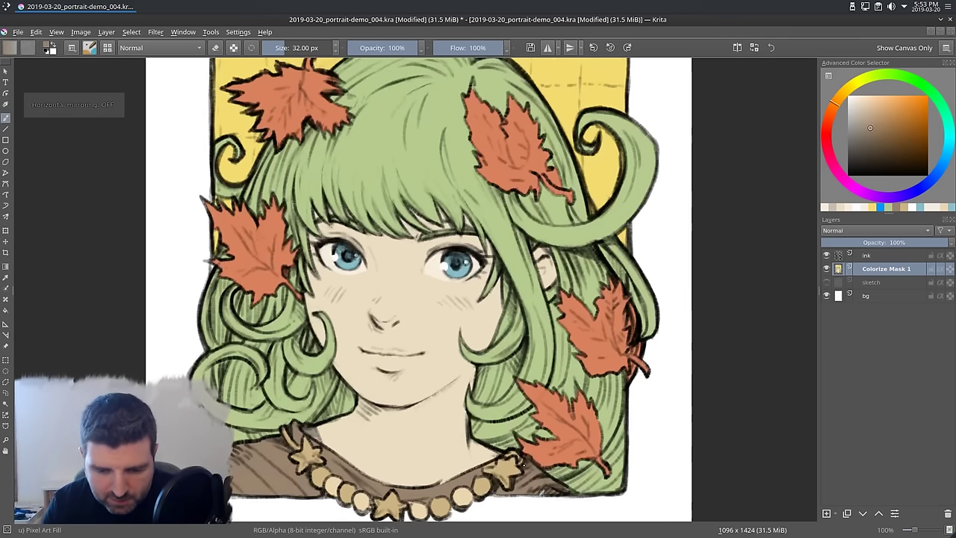
{"action": "left_click", "coordinate": [492, 464]}
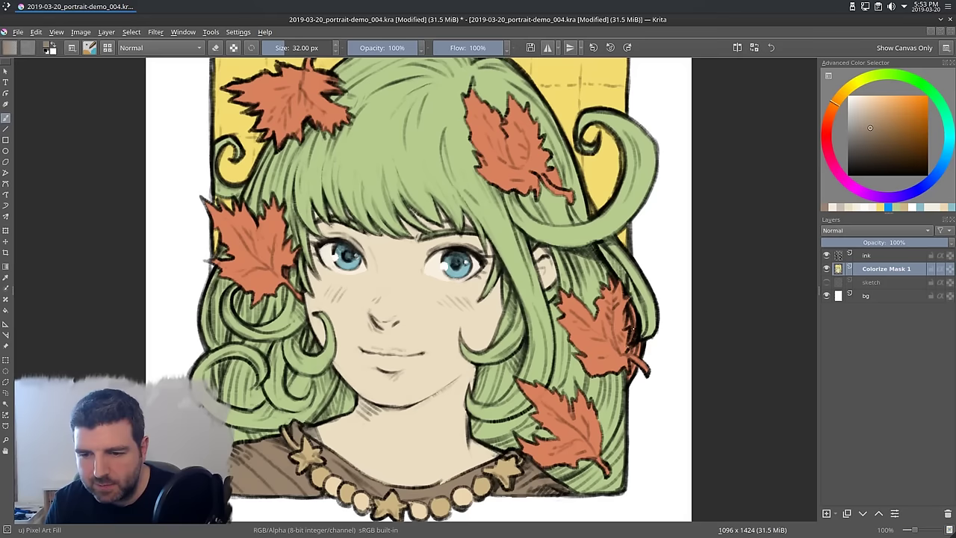
- Sample the hair green and background yellow to touch up the loose hair strand beside the leaf, and erase the excess colour in its gap
{"action": "left_click_drag", "start_coordinate": [634, 328], "coordinate": [567, 354]}
{"action": "left_click", "coordinate": [575, 330], "text": "ctrl"}
{"action": "left_click", "coordinate": [556, 257], "text": "ctrl"}
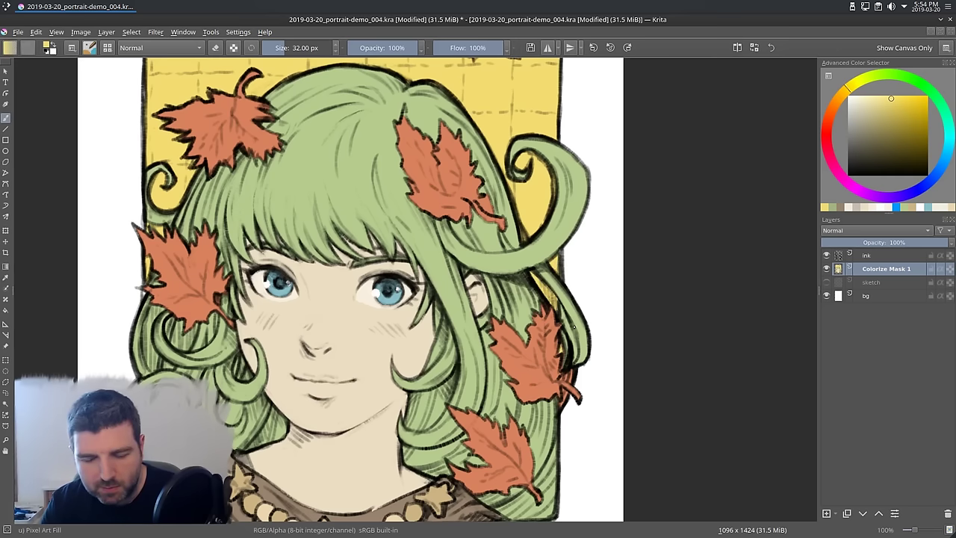
{"action": "key", "text": "e"}
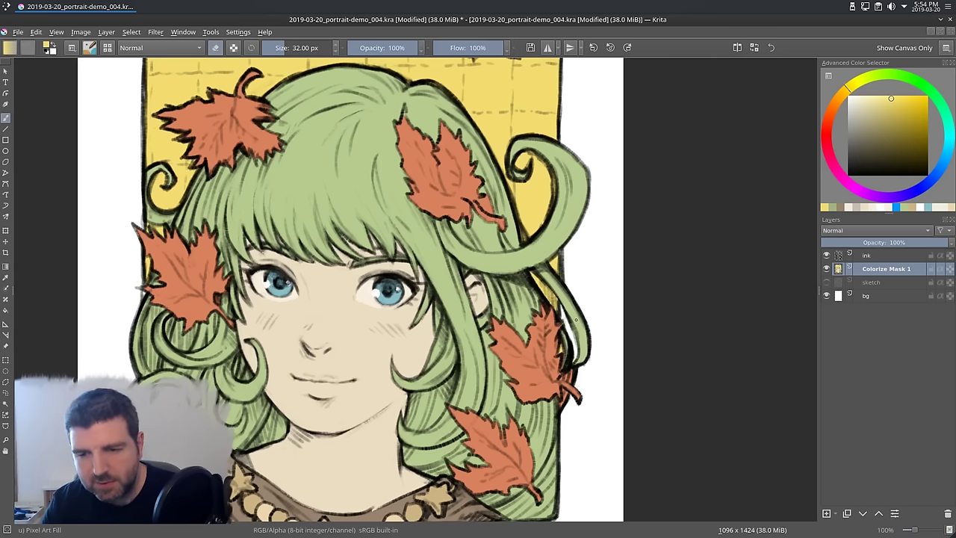
- Sample the leaf orange and the hair green to touch up the colours around the leaf in the hair
{"action": "left_click_drag", "start_coordinate": [545, 207], "coordinate": [591, 365]}
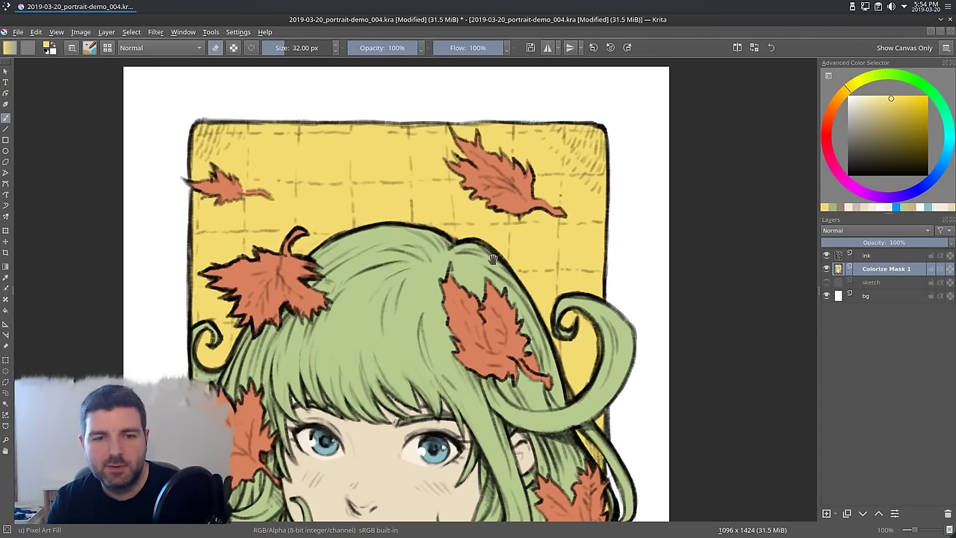
{"action": "left_click", "coordinate": [217, 178], "text": "ctrl"}
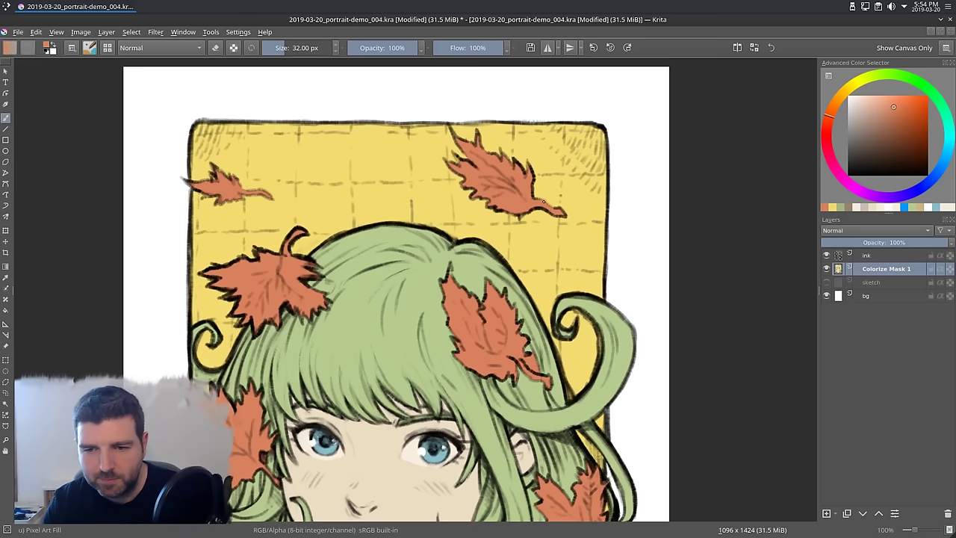
{"action": "scroll", "coordinate": [545, 265], "scroll_direction": "down", "scroll_amount": 5}
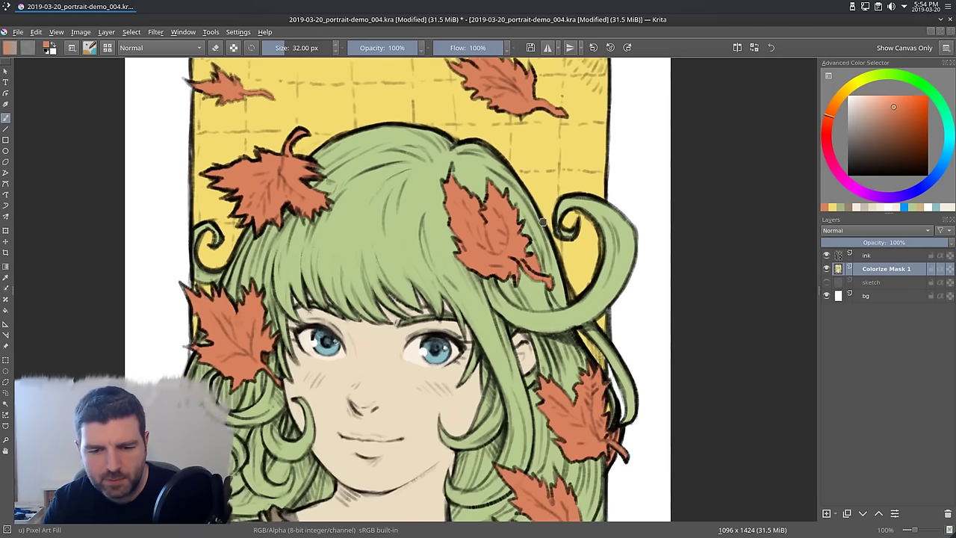
{"action": "mouse_move", "coordinate": [545, 262]}
{"action": "left_mouse_down"}
{"action": "mouse_move", "coordinate": [546, 279]}
{"action": "mouse_move", "coordinate": [509, 327]}
{"action": "mouse_move", "coordinate": [512, 268]}
{"action": "mouse_move", "coordinate": [522, 272]}
{"action": "mouse_move", "coordinate": [494, 250]}
{"action": "left_mouse_up"}
{"action": "left_click", "coordinate": [505, 251], "text": "ctrl"}
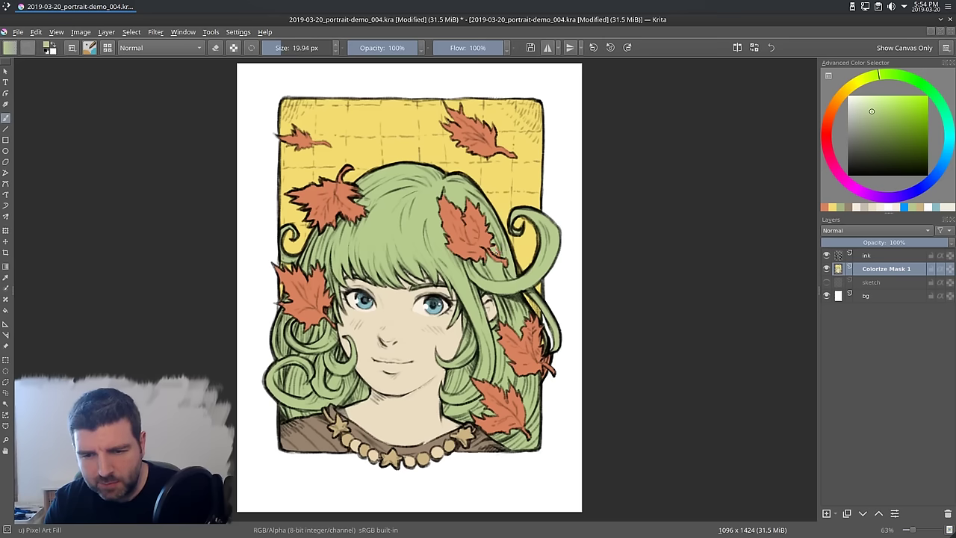
{"action": "left_click_drag", "start_coordinate": [499, 254], "coordinate": [505, 235]}
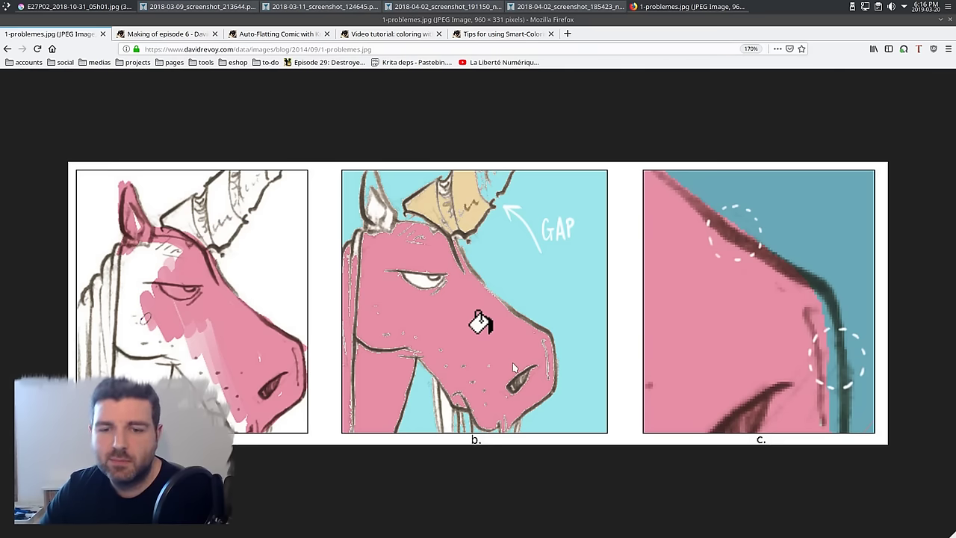
- In Firefox, return to the 2014 line-art automatic colorization article, reset the page zoom, and view its title and introduction
{"action": "left_click", "coordinate": [8, 49]}
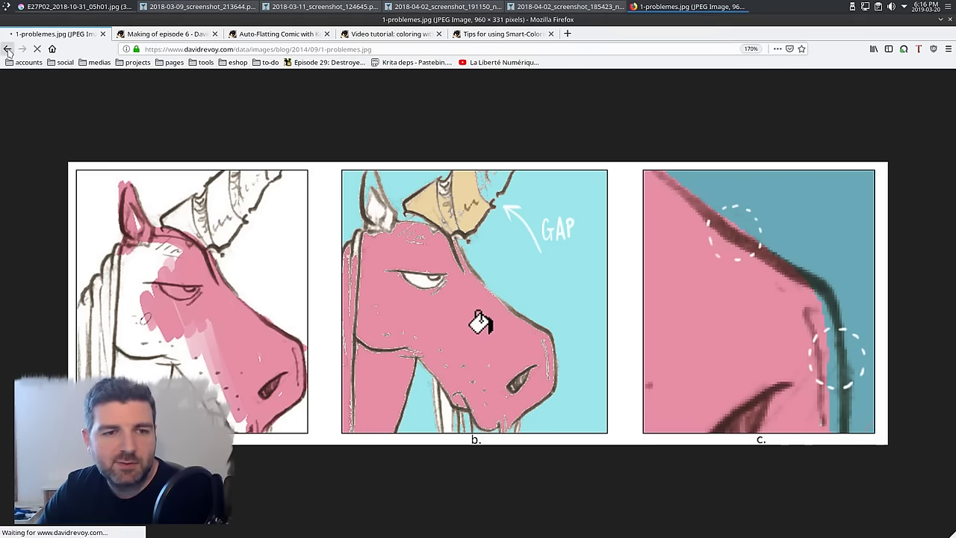
{"action": "scroll", "coordinate": [448, 286], "scroll_direction": "up", "scroll_amount": 10}
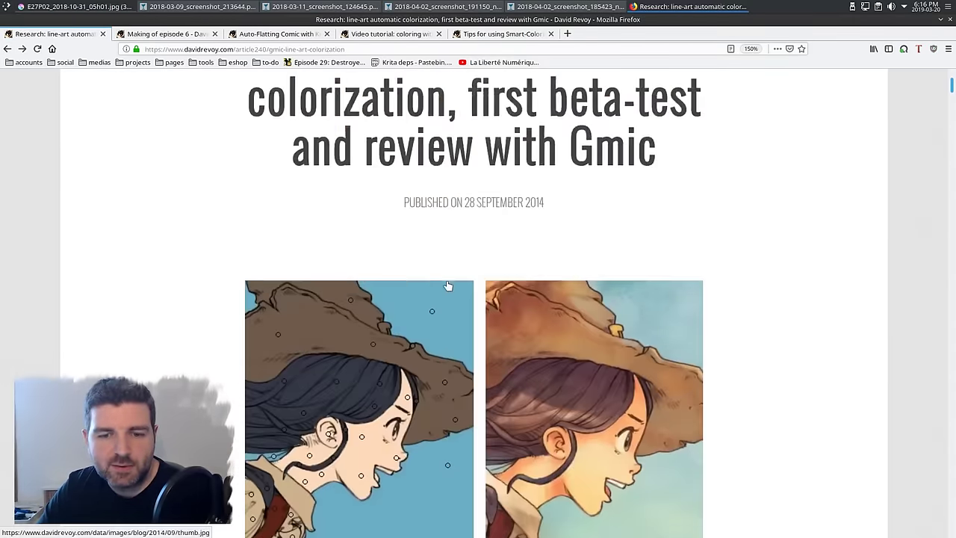
{"action": "scroll", "coordinate": [448, 286], "scroll_direction": "up", "scroll_amount": 3}
{"action": "key", "text": "ctrl+0"}
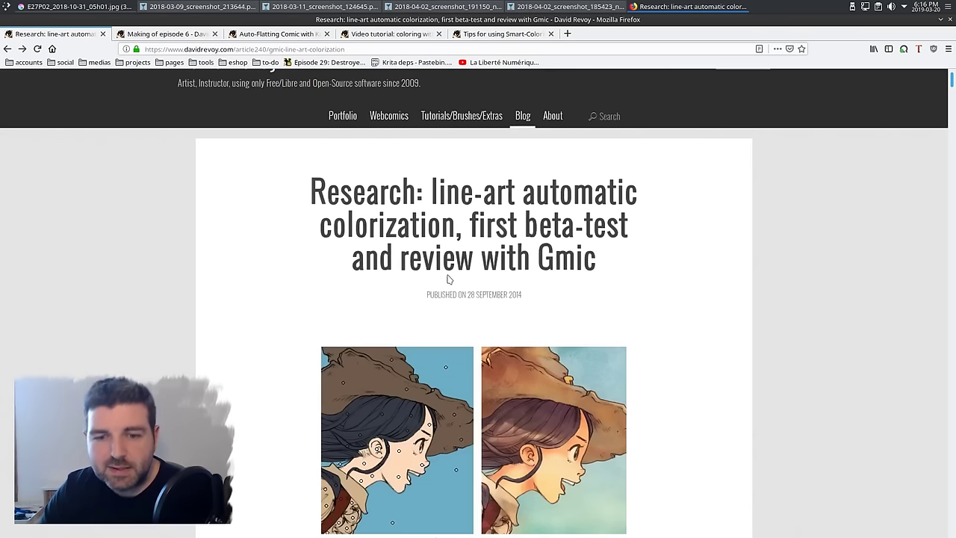
{"action": "scroll", "coordinate": [455, 276], "scroll_direction": "up", "scroll_amount": 1}
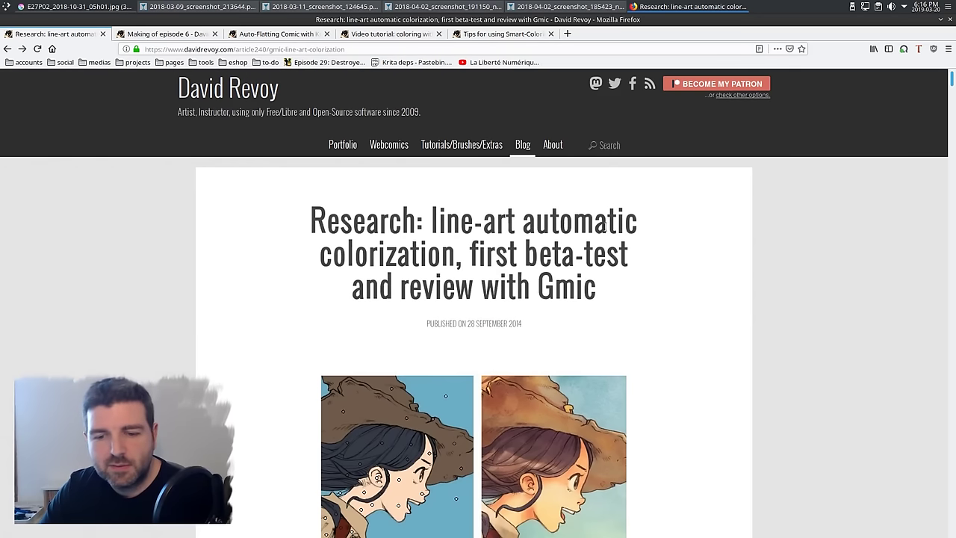
{"action": "scroll", "coordinate": [667, 344], "scroll_direction": "down", "scroll_amount": 3}
{"action": "scroll", "coordinate": [667, 344], "scroll_direction": "down", "scroll_amount": 2}
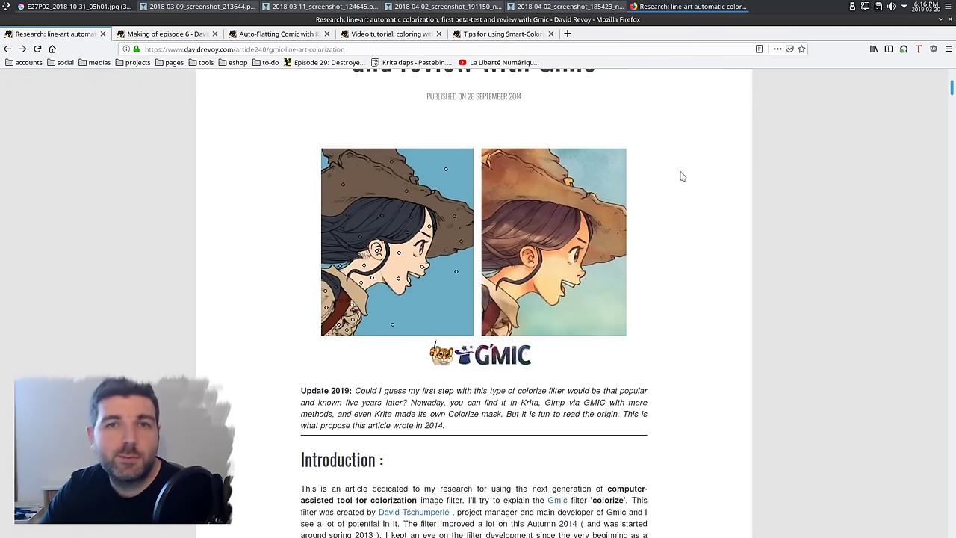
- Open the "Making of episode 6" page and examine its GMIC colorize and flat-colour palette illustrations
{"action": "left_click", "coordinate": [180, 36]}
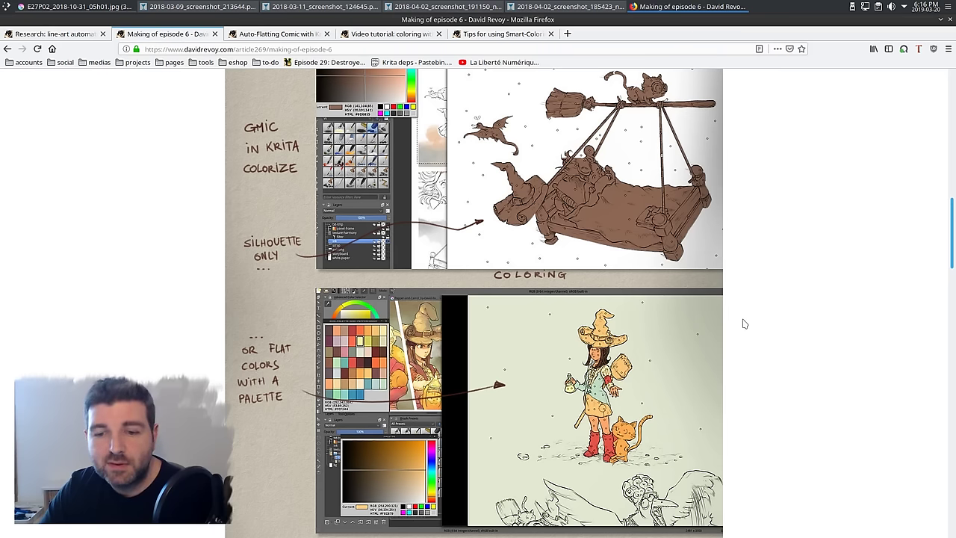
{"action": "scroll", "coordinate": [581, 276], "scroll_direction": "up", "scroll_amount": 3}
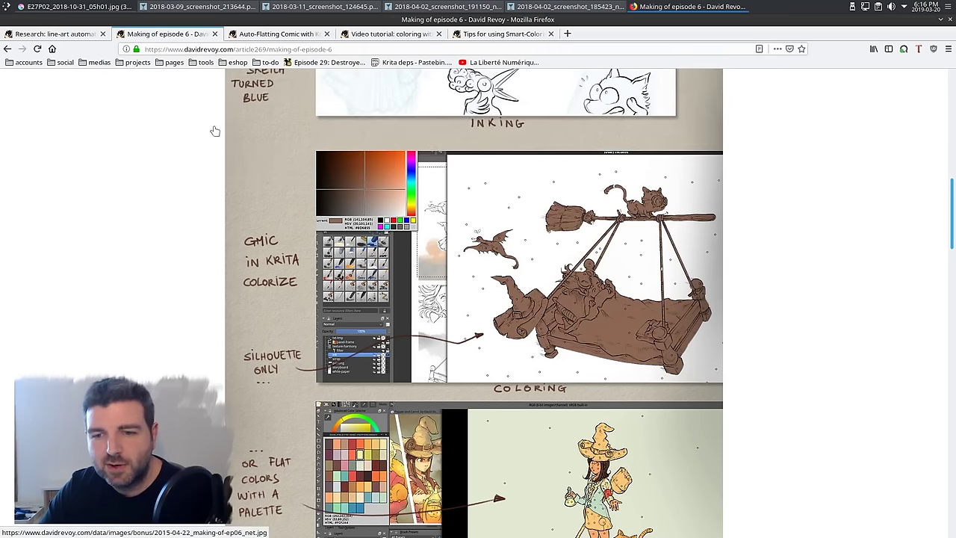
{"action": "scroll", "coordinate": [508, 187], "scroll_direction": "down", "scroll_amount": 4}
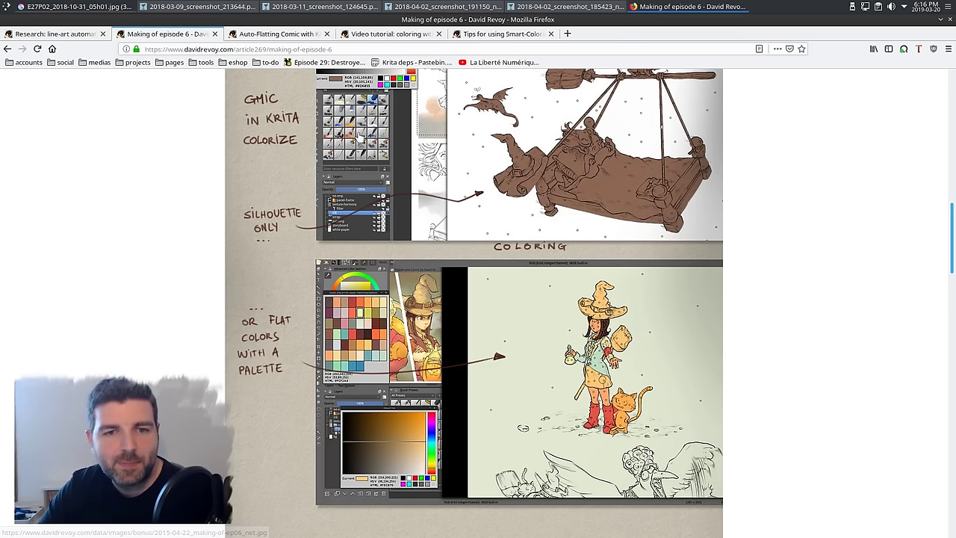
- View the Auto-Flatting Comic and GMIC video tutorial pages, and read the Smart-Coloring filter article's dialog screenshot, pros and cons
{"action": "left_click", "coordinate": [252, 31]}
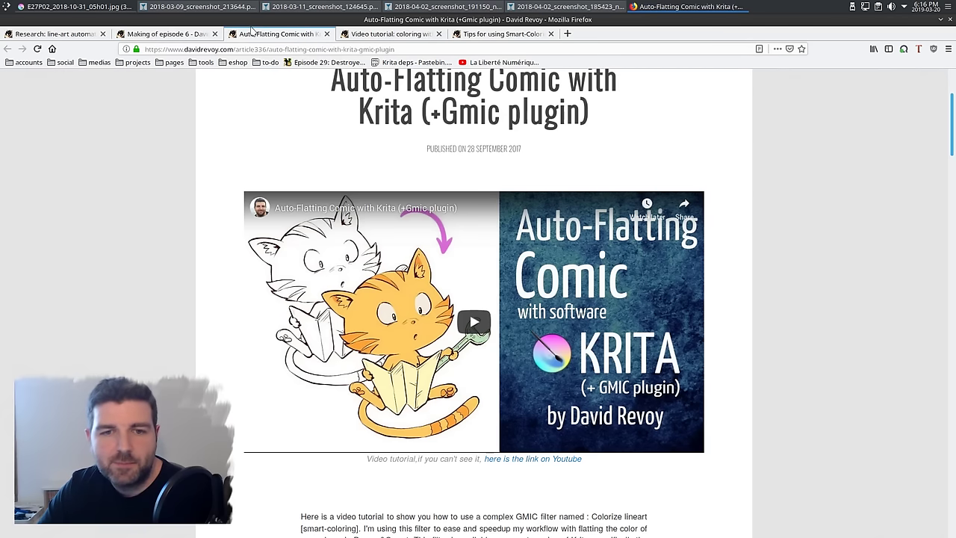
{"action": "left_click", "coordinate": [375, 35]}
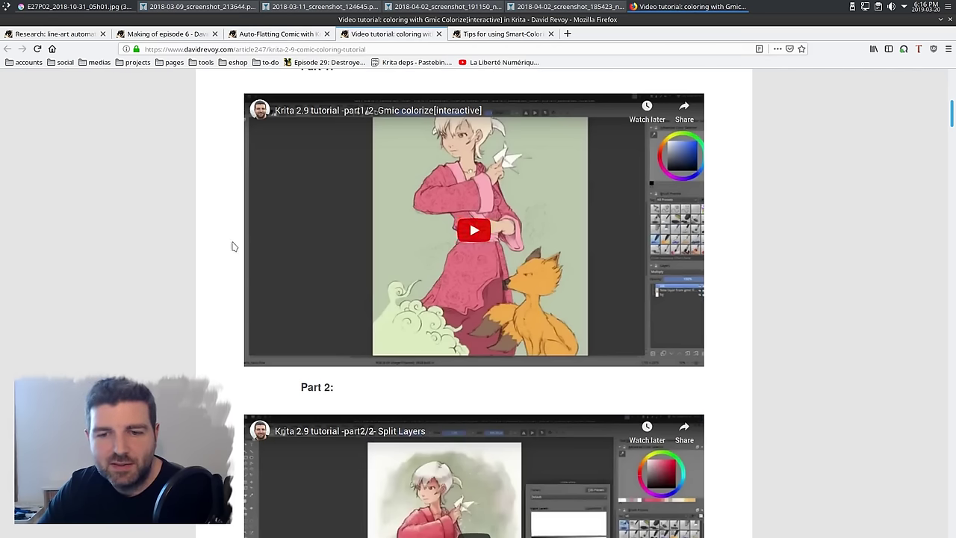
{"action": "left_click", "coordinate": [491, 33]}
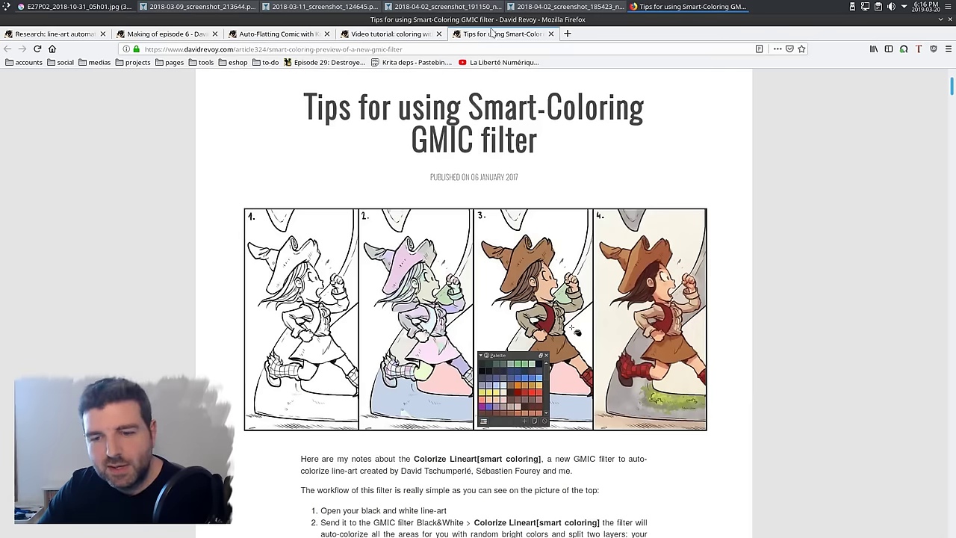
{"action": "scroll", "coordinate": [732, 267], "scroll_direction": "down", "scroll_amount": 10}
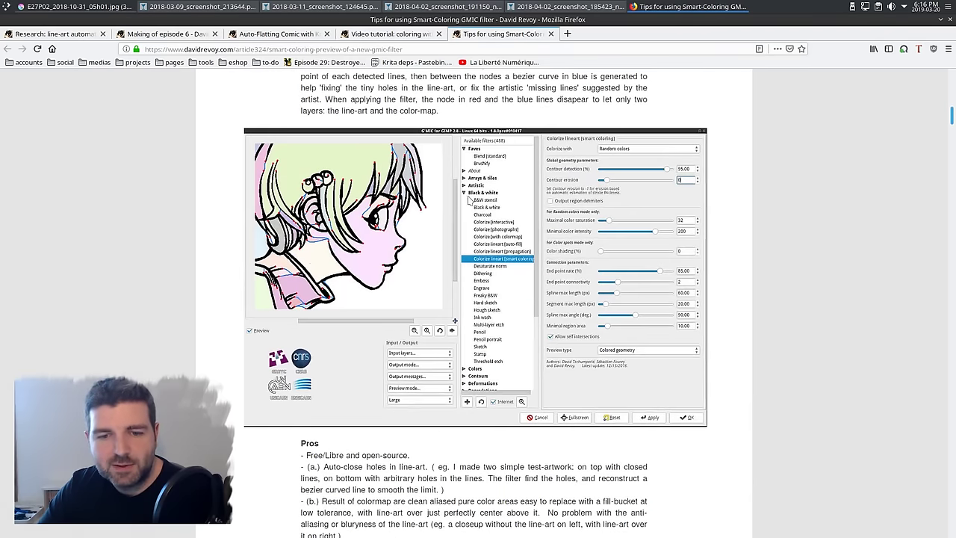
{"action": "scroll", "coordinate": [468, 331], "scroll_direction": "down", "scroll_amount": 10}
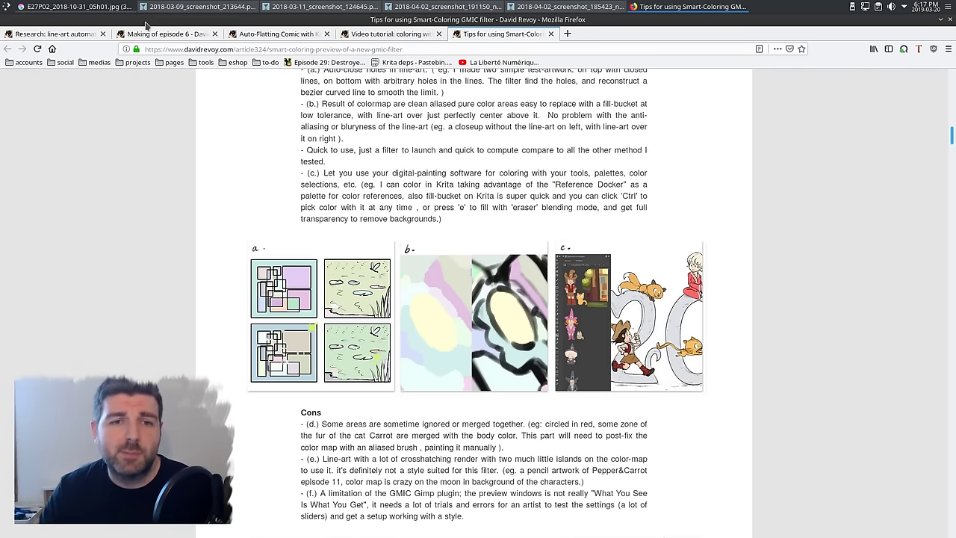
- Switch to Krita and view the colour-scribbled comic page's panels beside the finished page
{"action": "left_click", "coordinate": [119, 7]}
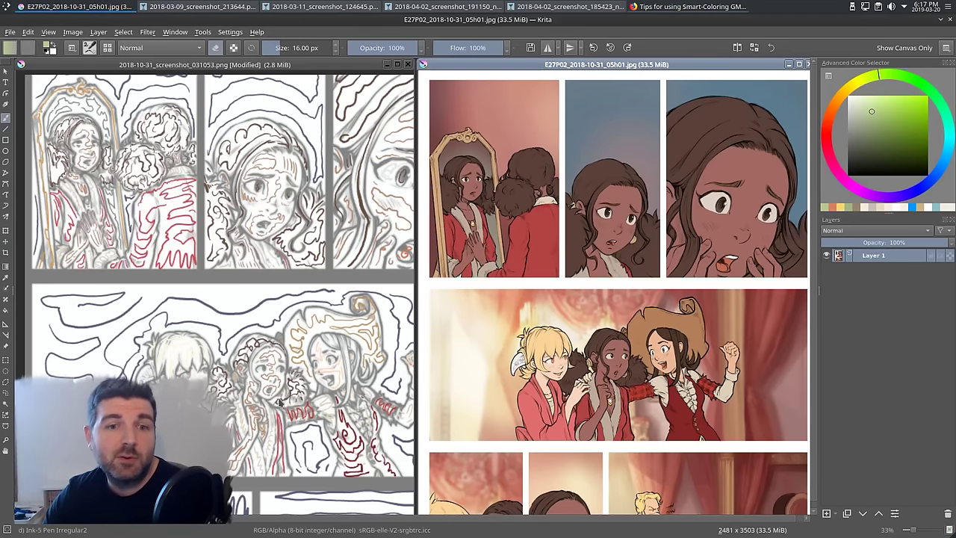
{"action": "left_click", "coordinate": [263, 340]}
{"action": "left_click_drag", "start_coordinate": [263, 340], "coordinate": [254, 271]}
{"action": "scroll", "coordinate": [265, 291], "scroll_direction": "down", "scroll_amount": 1}
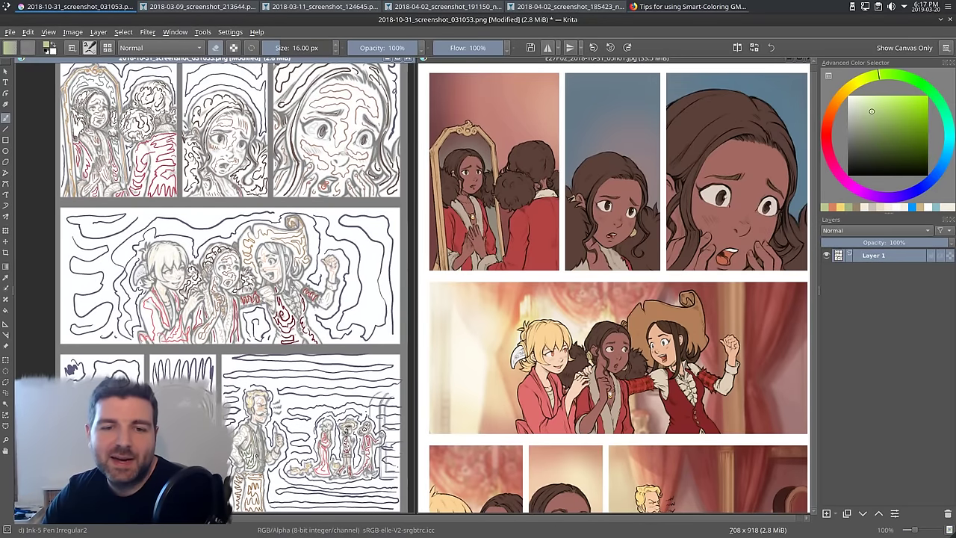
- Examine the finished comic page's panels, including a closer view of the three girls in the middle panel
{"action": "left_click", "coordinate": [602, 329]}
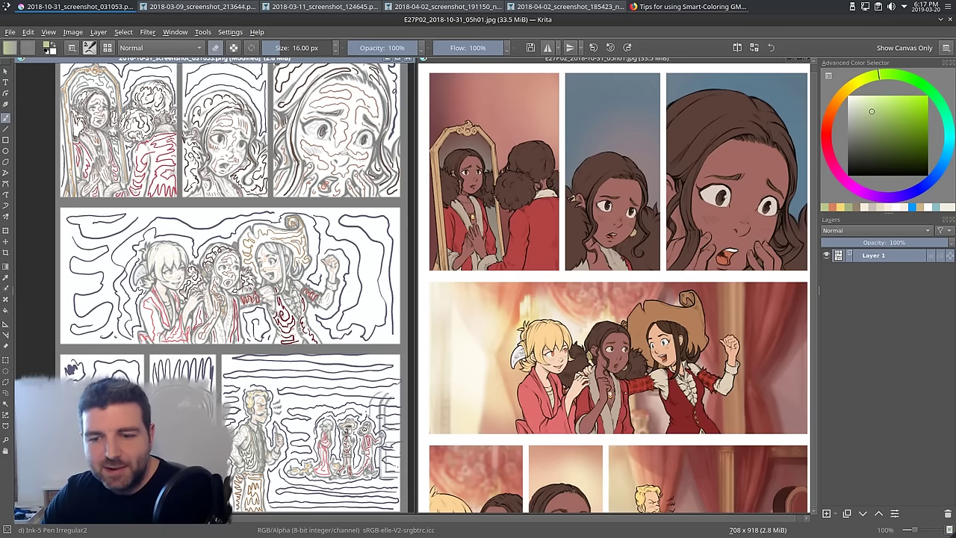
{"action": "scroll", "coordinate": [623, 305], "scroll_direction": "down", "scroll_amount": 2}
{"action": "scroll", "coordinate": [624, 305], "scroll_direction": "down", "scroll_amount": 1}
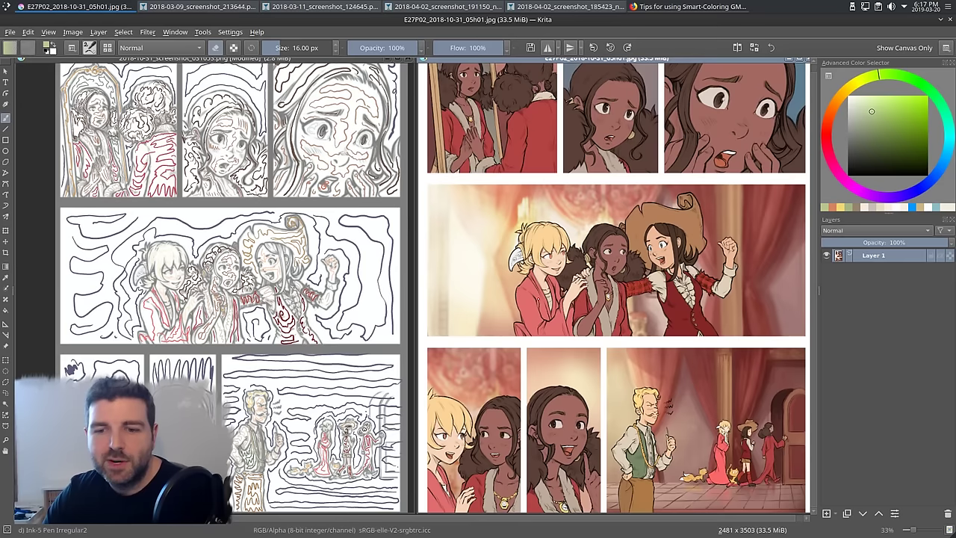
{"action": "scroll", "coordinate": [662, 272], "scroll_direction": "up", "scroll_amount": 1}
{"action": "scroll", "coordinate": [662, 273], "scroll_direction": "up", "scroll_amount": 1}
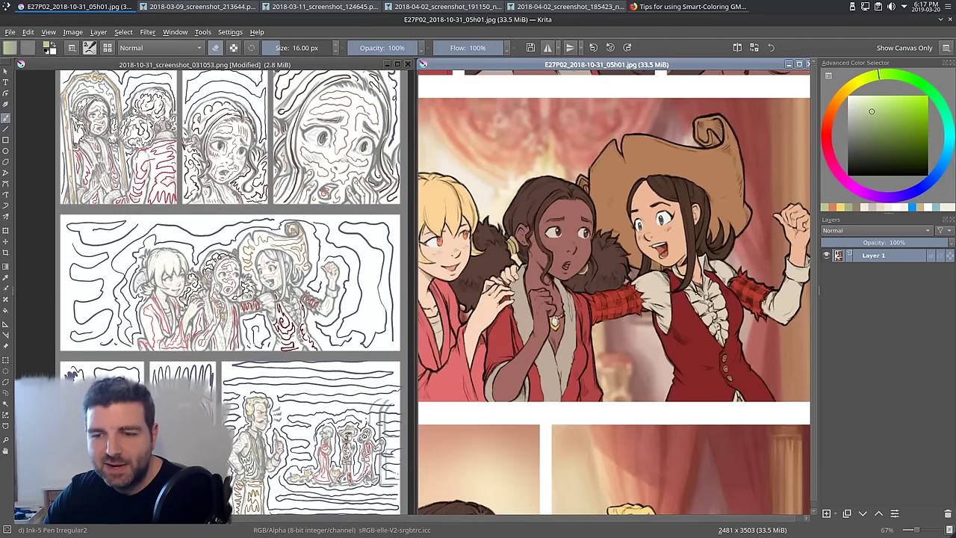
{"action": "left_click_drag", "start_coordinate": [768, 258], "coordinate": [717, 257]}
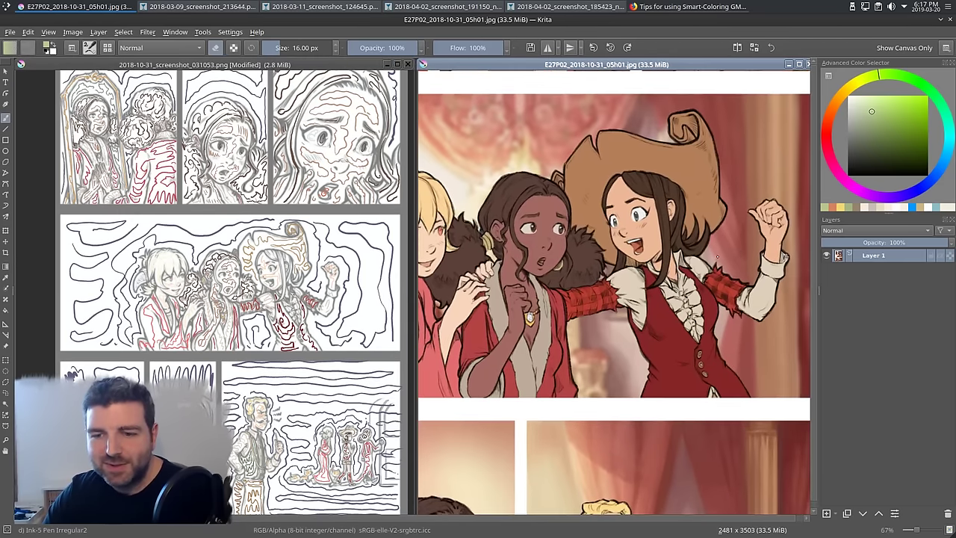
{"action": "scroll", "coordinate": [683, 351], "scroll_direction": "down", "scroll_amount": 4}
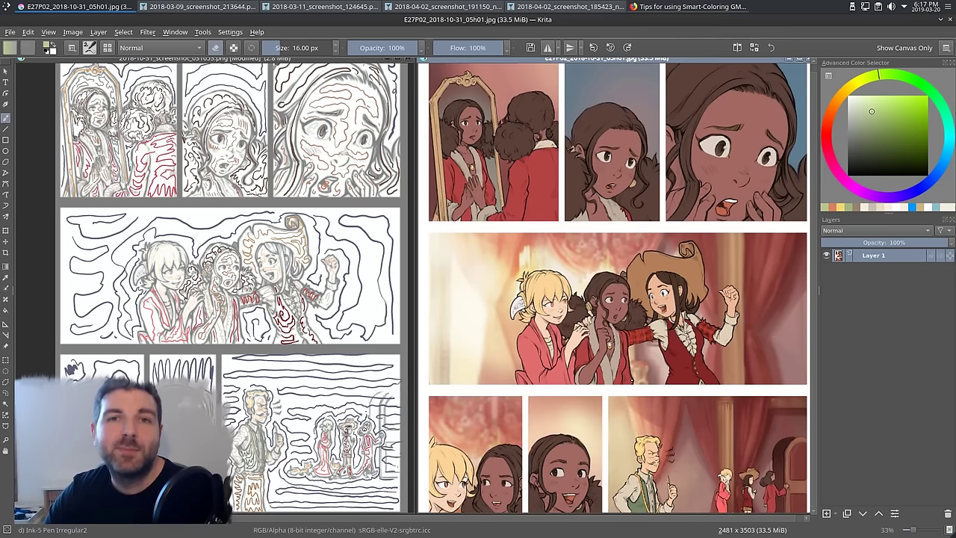
- Switch to the image viewer and compare the scribbled tree-monster screenshot with its coloured version
{"action": "left_click", "coordinate": [211, 8]}
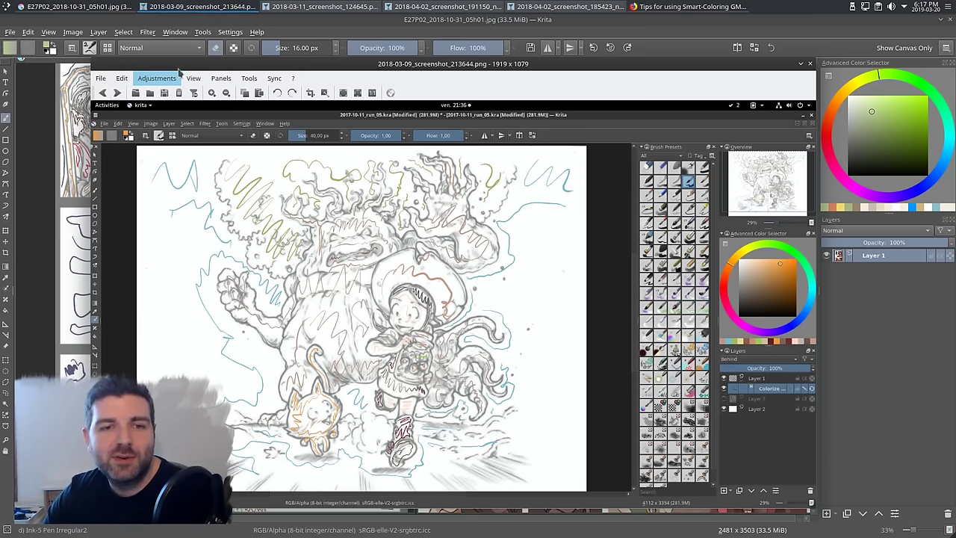
{"action": "left_click_drag", "start_coordinate": [179, 65], "coordinate": [183, 21]}
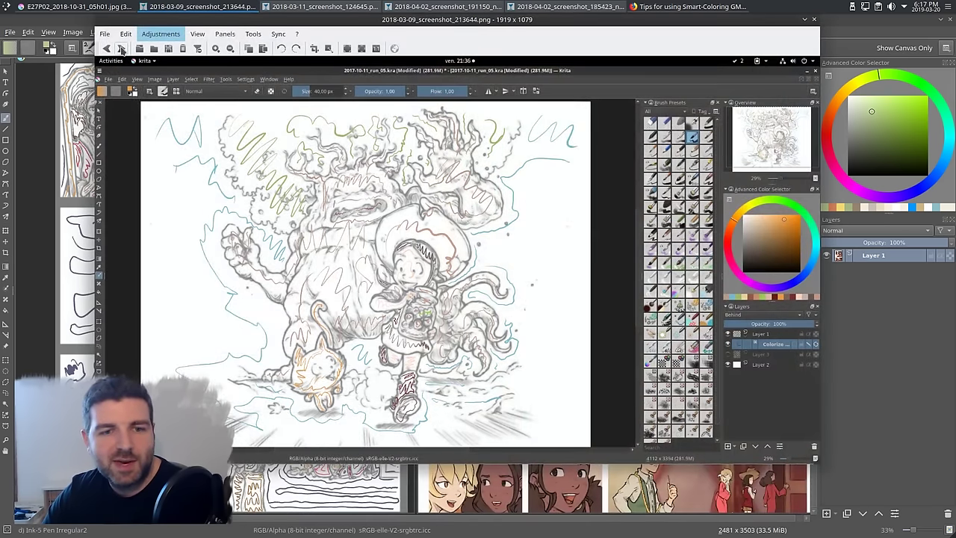
{"action": "left_click", "coordinate": [122, 48]}
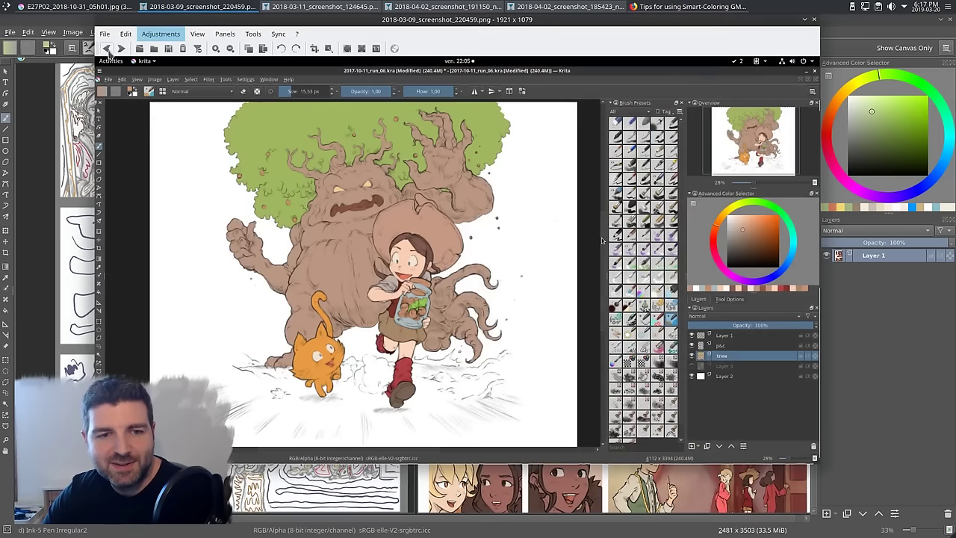
{"action": "left_click", "coordinate": [107, 49]}
- Compare the scribbled alley-cat screenshot with its coloured version, and clear both image viewer windows off the screen
{"action": "left_click", "coordinate": [342, 9]}
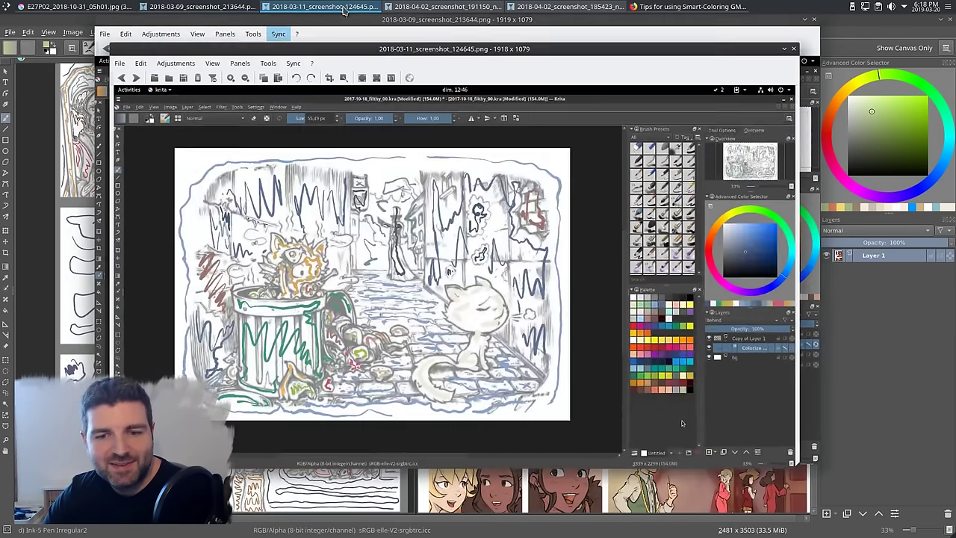
{"action": "left_click", "coordinate": [136, 79]}
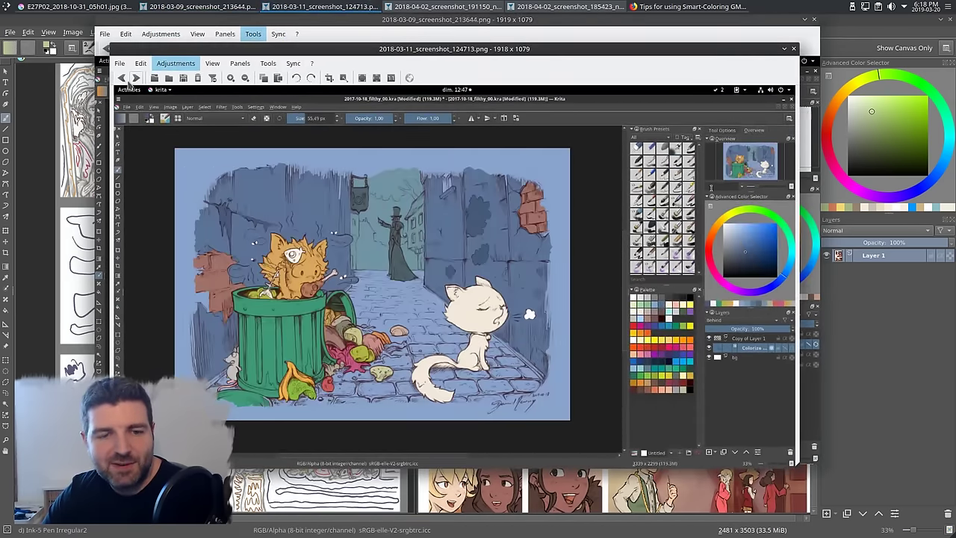
{"action": "left_click", "coordinate": [121, 78]}
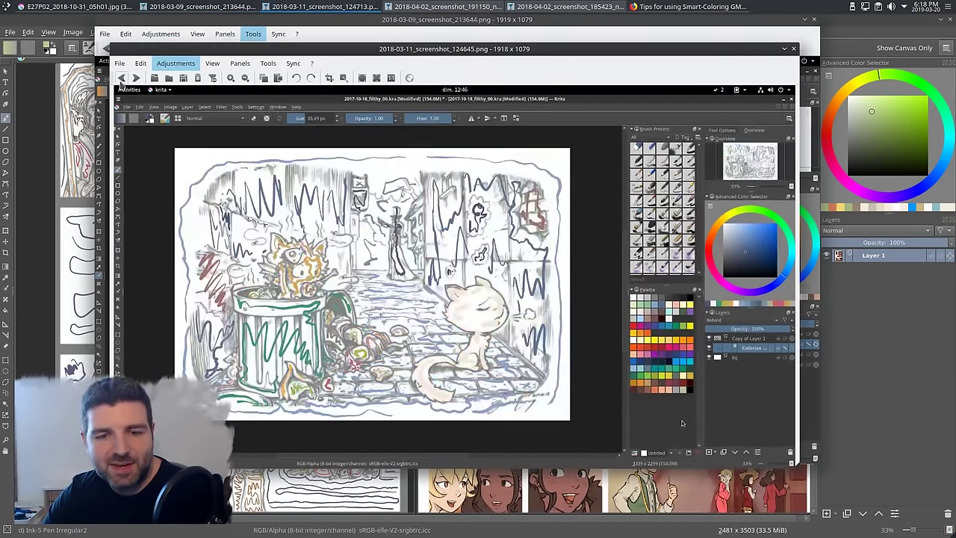
{"action": "left_click", "coordinate": [793, 48]}
{"action": "left_click", "coordinate": [813, 19]}
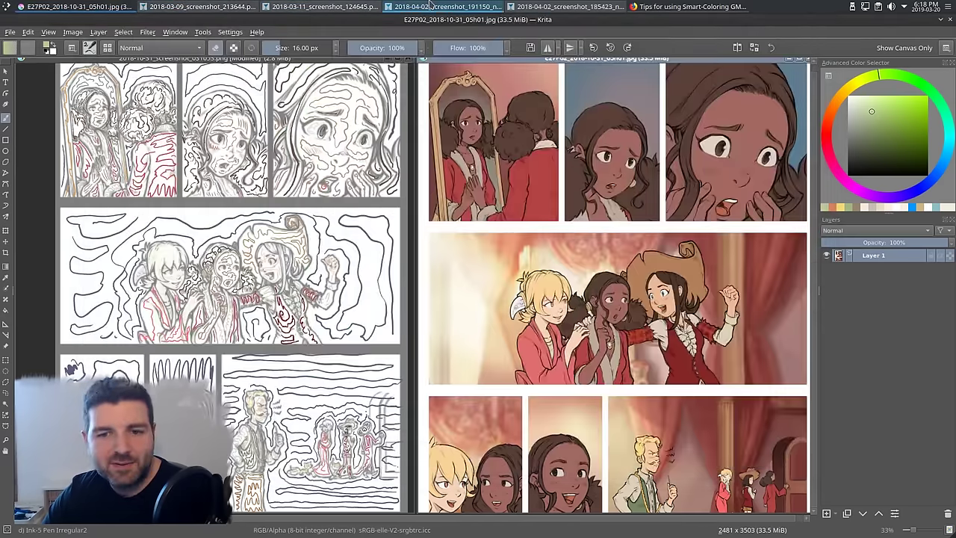
- View the two witch-and-cat workflow comparison images and move the 185423 image aside to compare it with the other
{"action": "left_click", "coordinate": [431, 6]}
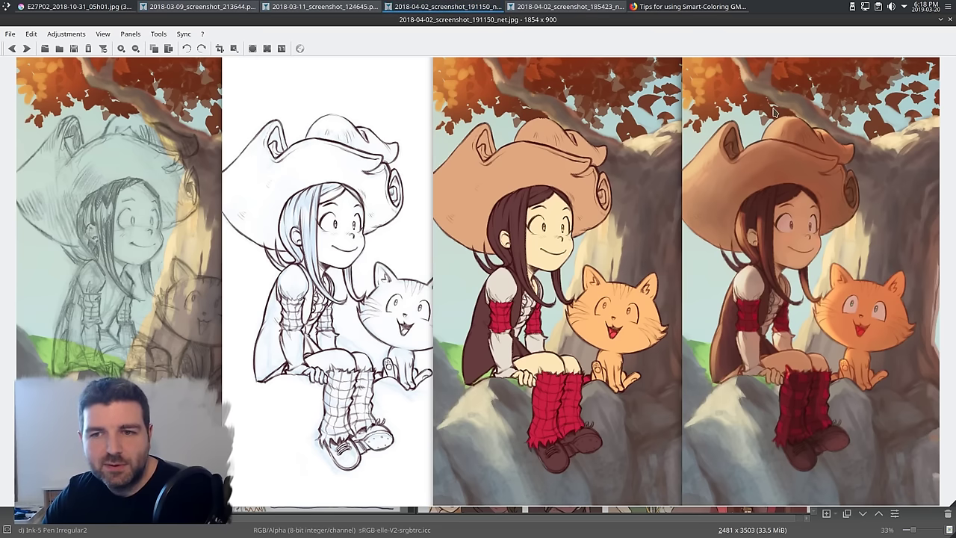
{"action": "left_click", "coordinate": [564, 6]}
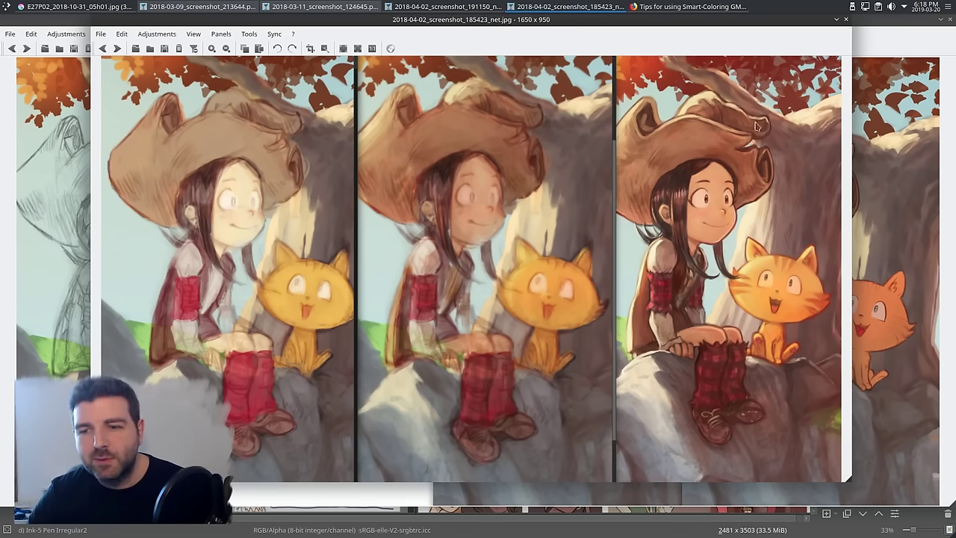
{"action": "left_click_drag", "start_coordinate": [756, 20], "coordinate": [170, 41]}
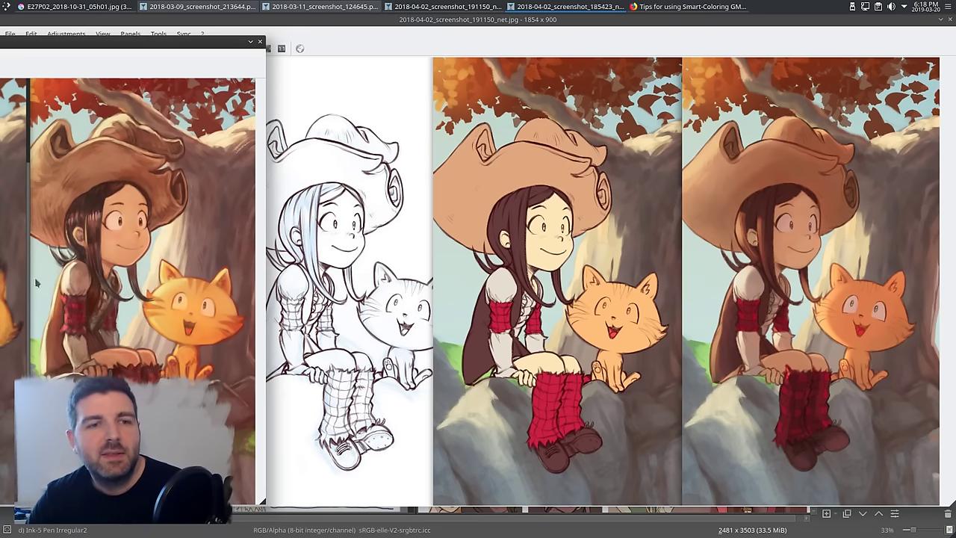
- Switch to Krita, open the recent file 2019-03-12_mushroom-house.kra and maximize its document window
{"action": "left_click", "coordinate": [80, 6]}
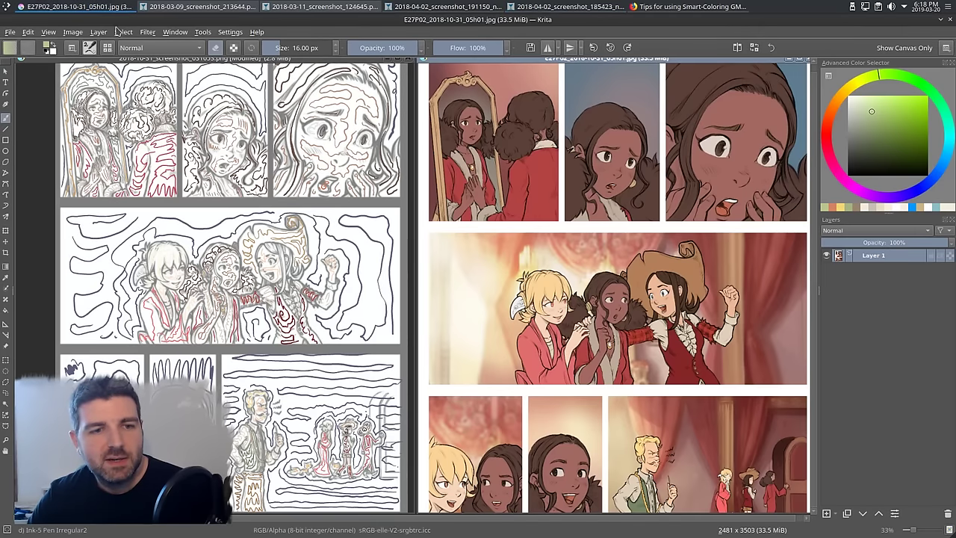
{"action": "left_click", "coordinate": [9, 34]}
{"action": "mouse_move", "coordinate": [45, 71]}
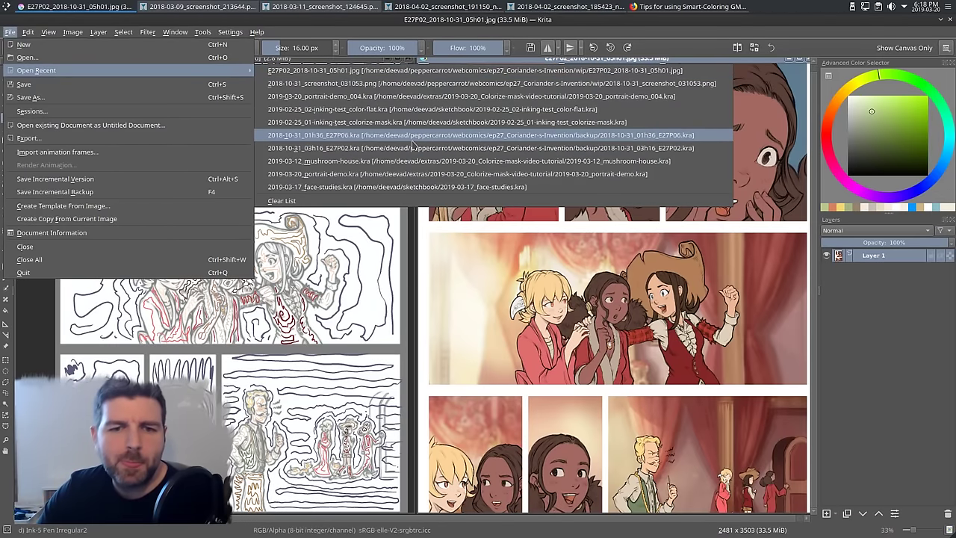
{"action": "left_click", "coordinate": [410, 162]}
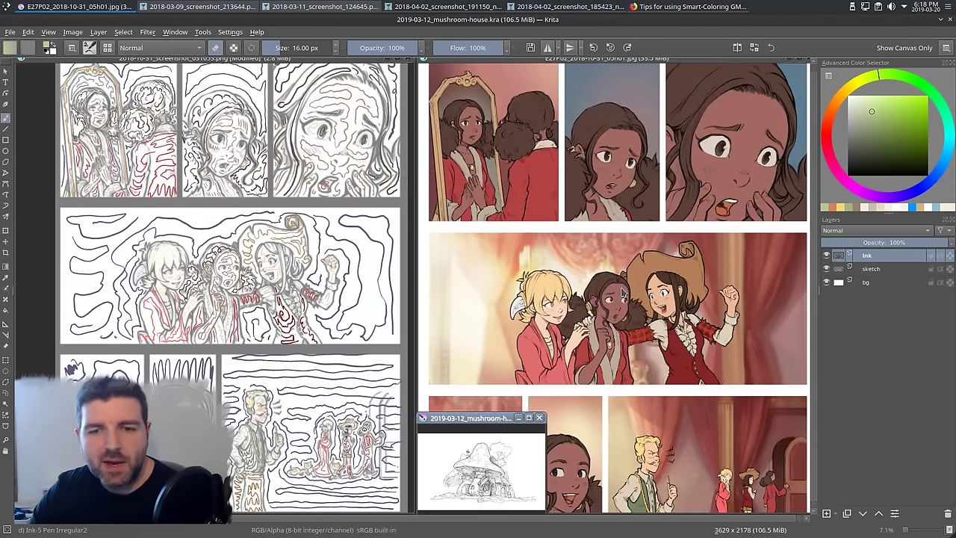
{"action": "double_click", "coordinate": [493, 418]}
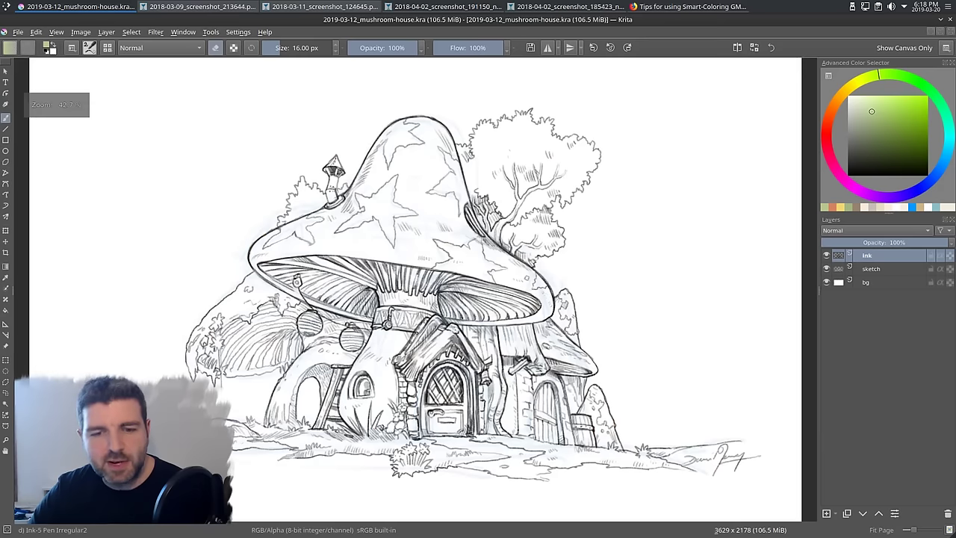
- Hide the sketch layer beneath the mushroom house's ink line art
{"action": "scroll", "coordinate": [416, 333], "scroll_direction": "up", "scroll_amount": 2}
{"action": "left_click_drag", "start_coordinate": [416, 333], "coordinate": [427, 281]}
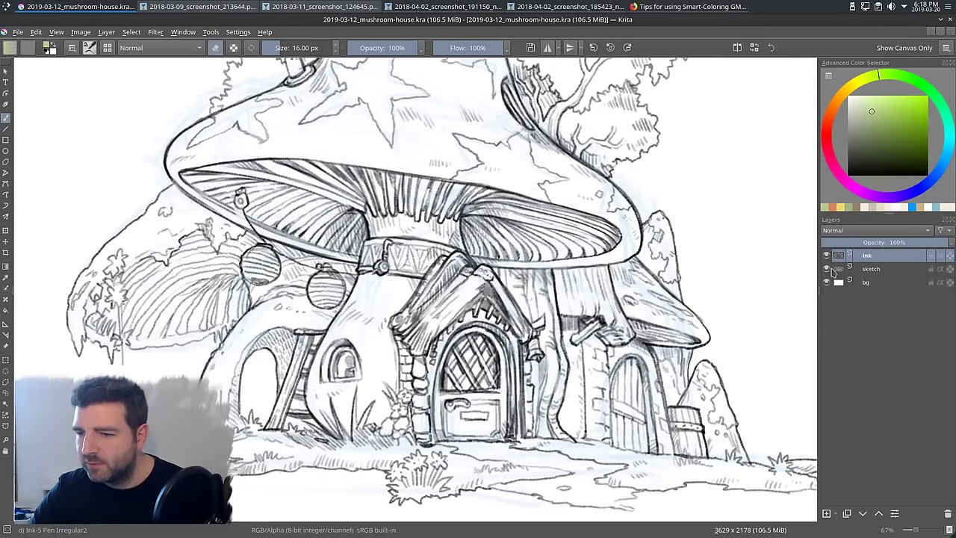
{"action": "left_click", "coordinate": [826, 269]}
- Examine the mushroom house's ink lines up close around the round lantern and the left foliage outline, and view the whole drawing again
{"action": "key", "text": "plus"}
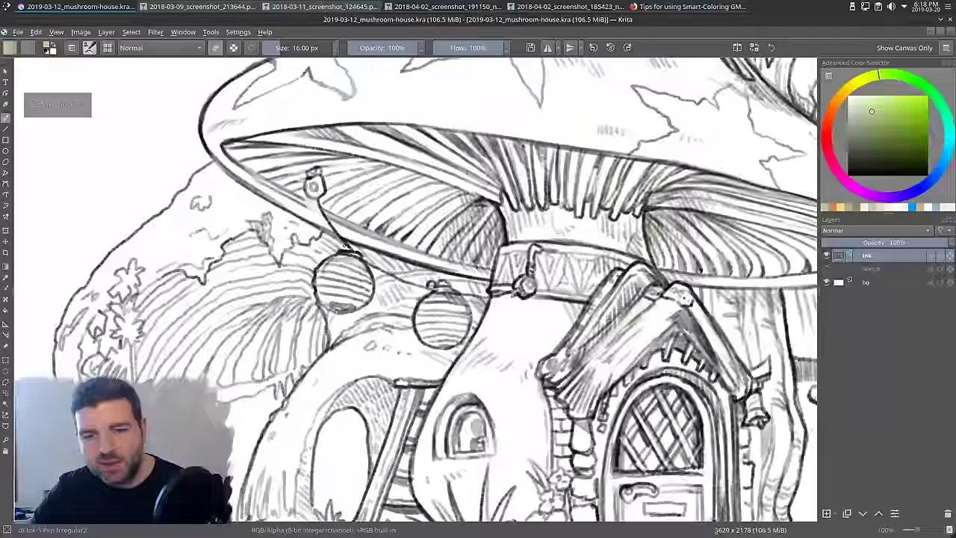
{"action": "scroll", "coordinate": [345, 247], "scroll_direction": "up", "scroll_amount": 2}
{"action": "scroll", "coordinate": [354, 274], "scroll_direction": "up", "scroll_amount": 3}
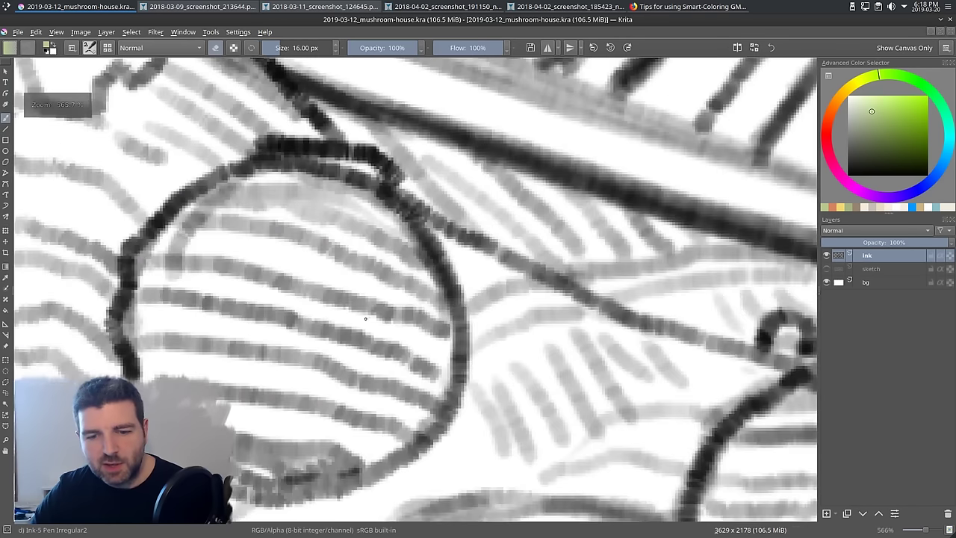
{"action": "scroll", "coordinate": [365, 318], "scroll_direction": "down", "scroll_amount": 5}
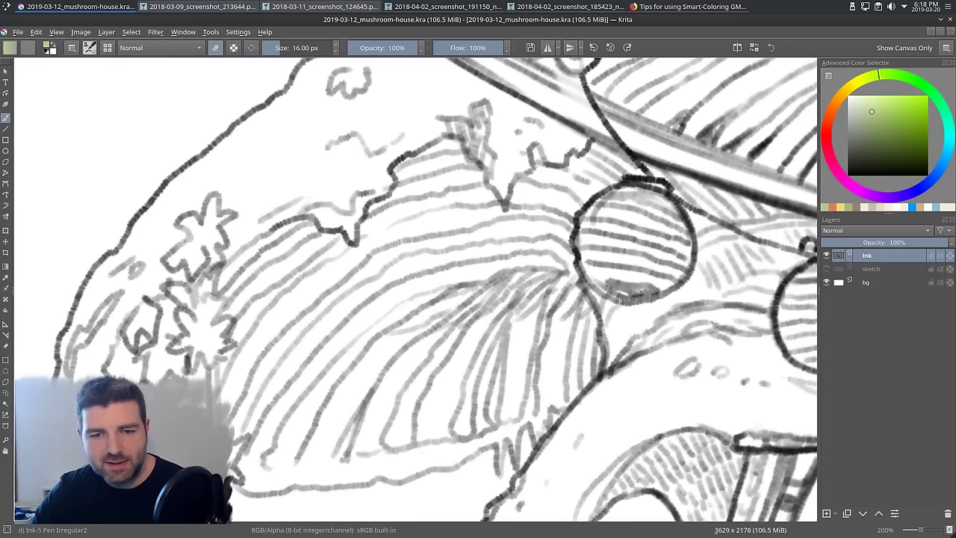
{"action": "left_click_drag", "start_coordinate": [298, 134], "coordinate": [543, 200]}
{"action": "scroll", "coordinate": [476, 204], "scroll_direction": "up", "scroll_amount": 2}
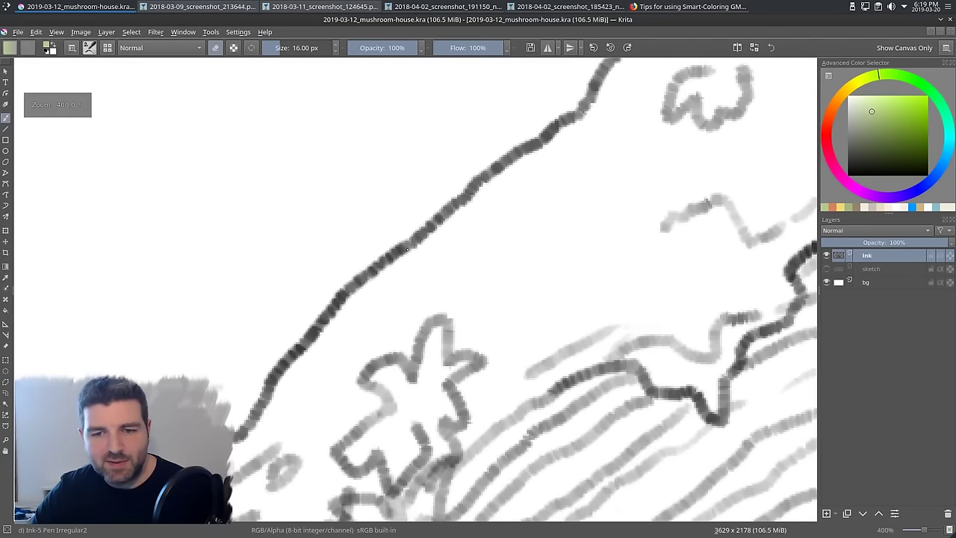
{"action": "scroll", "coordinate": [448, 233], "scroll_direction": "down", "scroll_amount": 4}
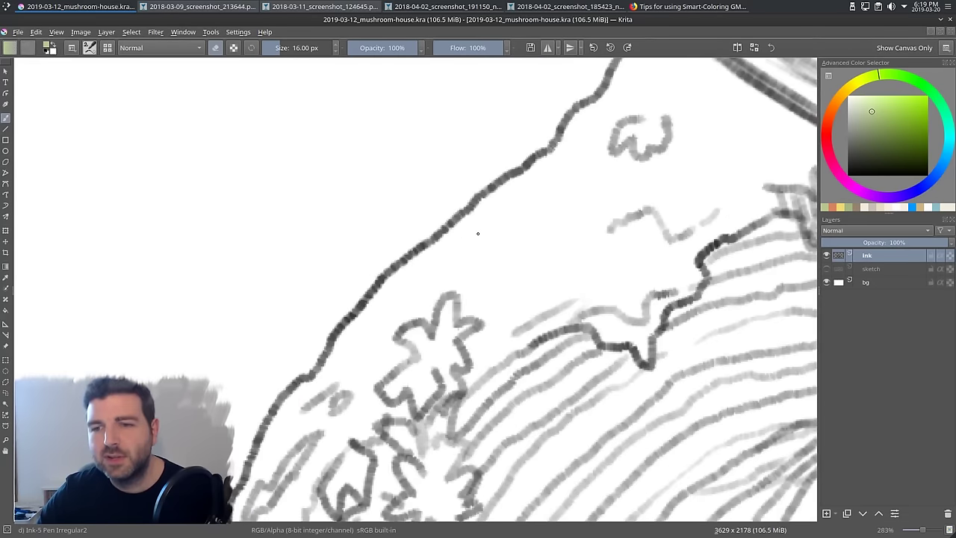
{"action": "scroll", "coordinate": [621, 292], "scroll_direction": "down", "scroll_amount": 3}
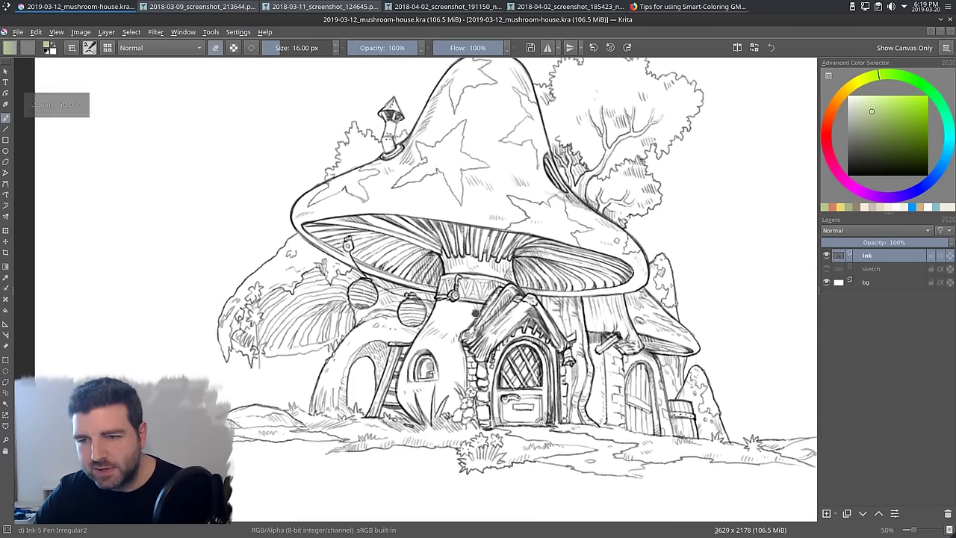
{"action": "mouse_move", "coordinate": [475, 312]}
{"action": "left_mouse_down"}
{"action": "mouse_move", "coordinate": [432, 350]}
{"action": "mouse_move", "coordinate": [398, 322]}
{"action": "mouse_move", "coordinate": [395, 333]}
{"action": "left_mouse_up"}
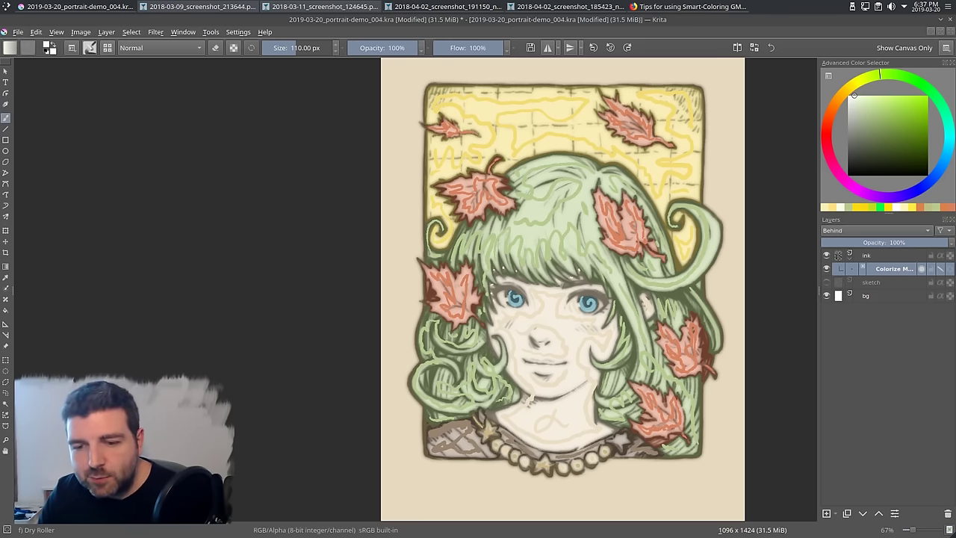
- Paint a bright blue Dry Roller stroke in the margin below the portrait on the Colorize Mask and update the mask
{"action": "scroll", "coordinate": [607, 356], "scroll_direction": "up", "scroll_amount": 2}
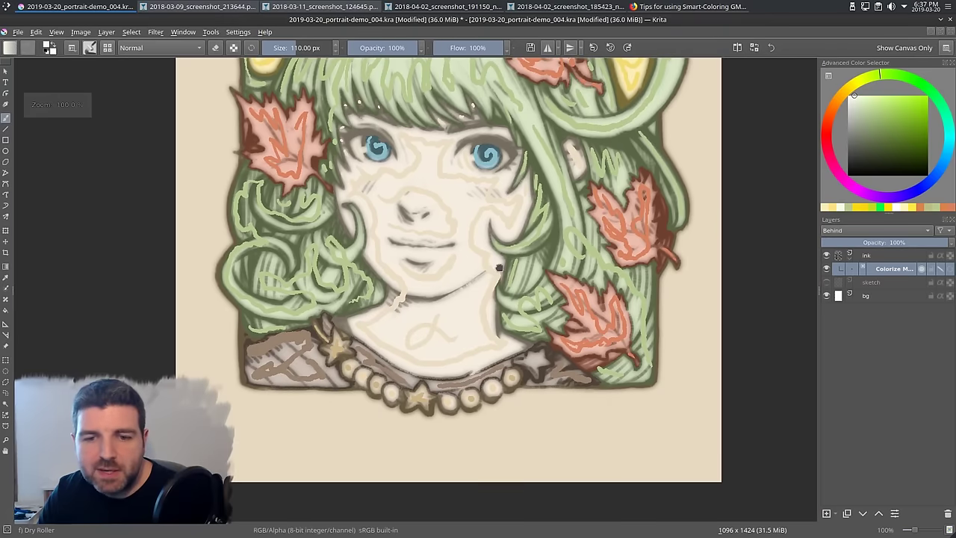
{"action": "left_click", "coordinate": [89, 47]}
{"action": "left_click", "coordinate": [91, 50]}
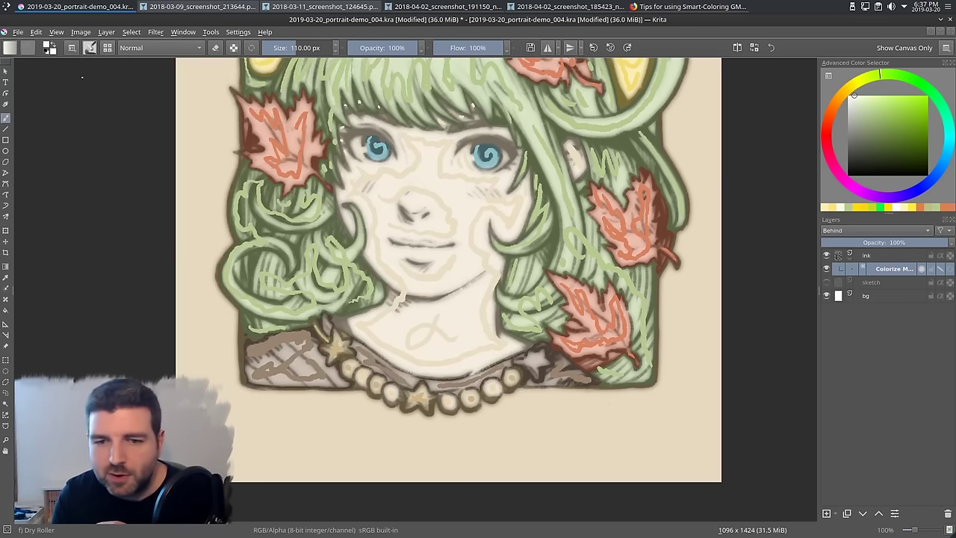
{"action": "left_click_drag", "start_coordinate": [949, 146], "coordinate": [945, 154]}
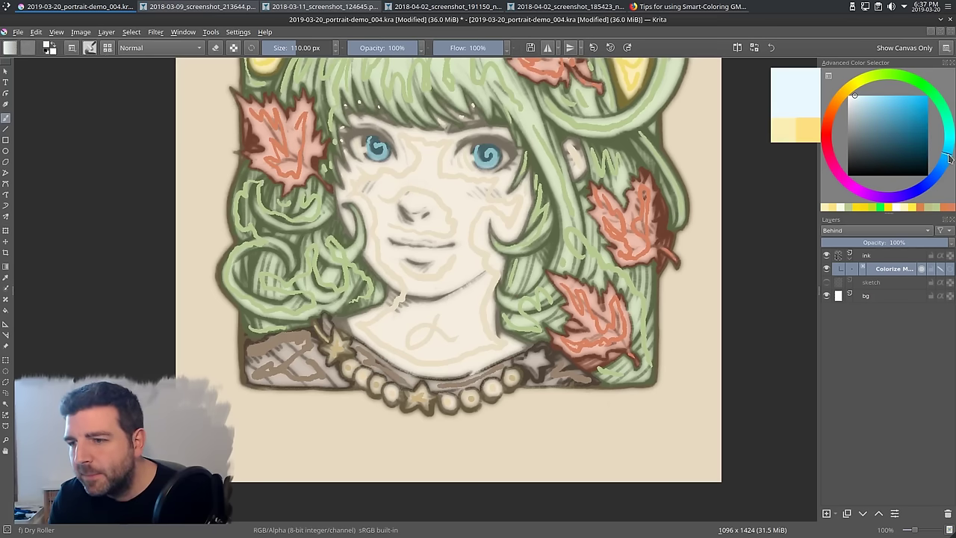
{"action": "left_click", "coordinate": [915, 115]}
{"action": "left_click_drag", "start_coordinate": [931, 103], "coordinate": [927, 96]}
{"action": "mouse_move", "coordinate": [209, 363]}
{"action": "left_mouse_down"}
{"action": "mouse_move", "coordinate": [230, 435]}
{"action": "mouse_move", "coordinate": [469, 443]}
{"action": "left_mouse_up"}
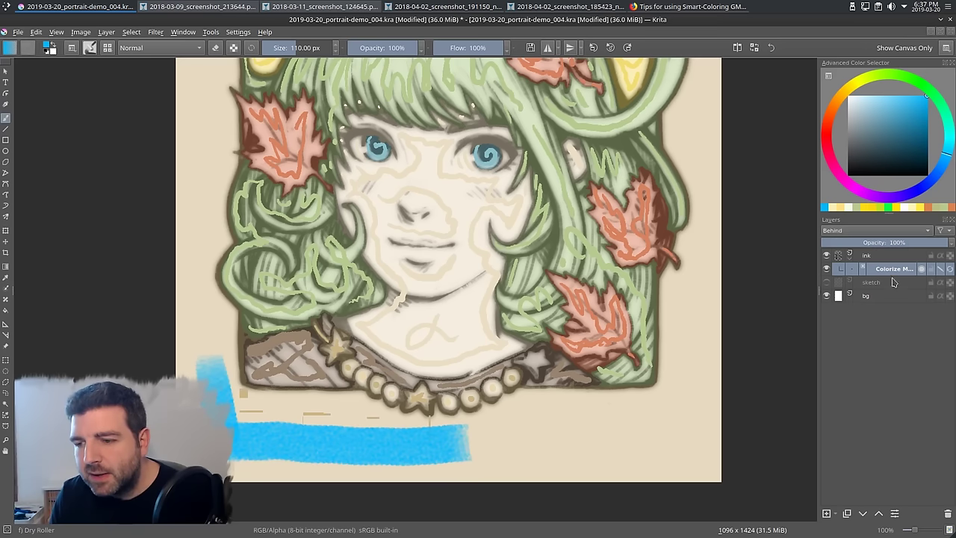
{"action": "left_click", "coordinate": [941, 269]}
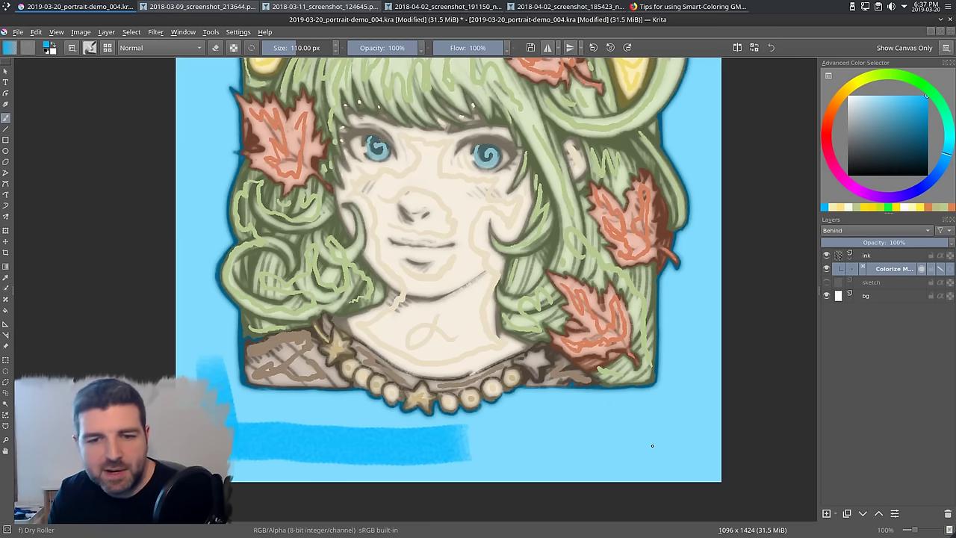
- Paint a bright red stroke down the right margin and along the bottom margin, overlapping the blue one, and update the Colorize Mask
{"action": "left_click_drag", "start_coordinate": [829, 143], "coordinate": [826, 129]}
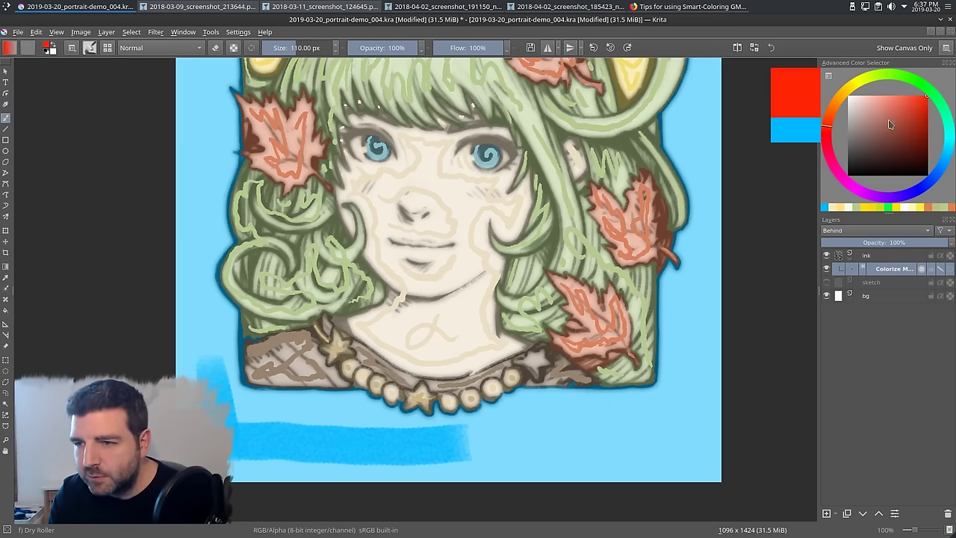
{"action": "mouse_move", "coordinate": [693, 280]}
{"action": "left_mouse_down"}
{"action": "mouse_move", "coordinate": [675, 450]}
{"action": "mouse_move", "coordinate": [461, 443]}
{"action": "left_mouse_up"}
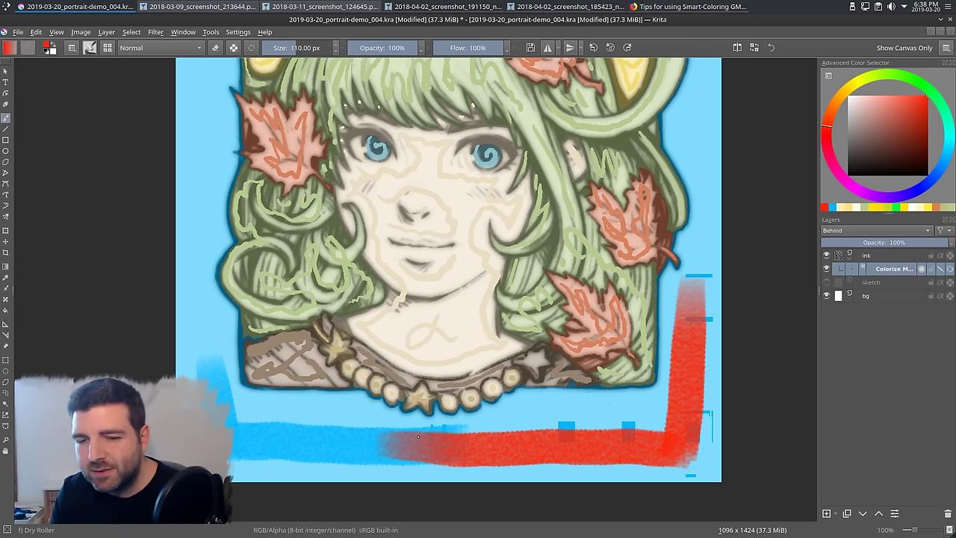
{"action": "left_click", "coordinate": [946, 269]}
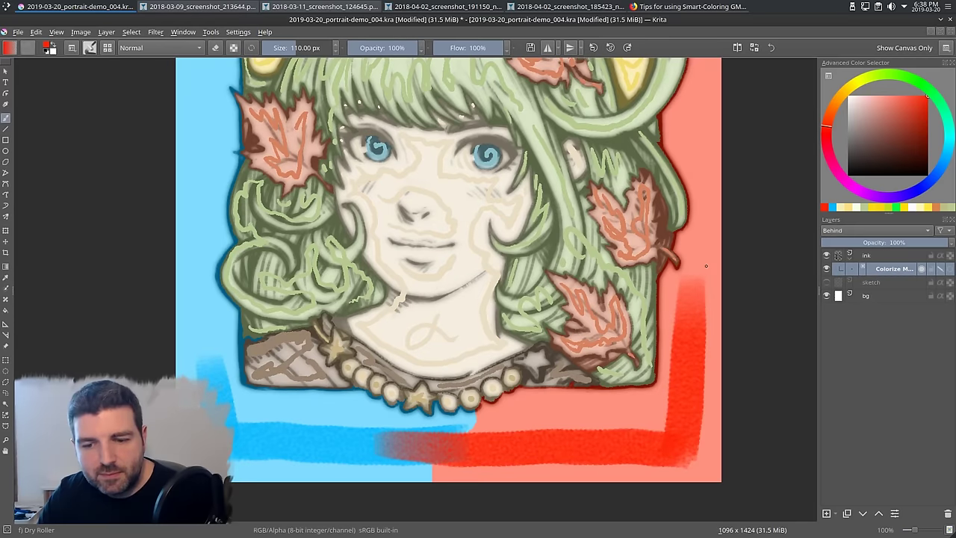
- Hide the mask's key strokes and examine the boundary between the blue and red fills below the necklace
{"action": "left_click", "coordinate": [940, 271]}
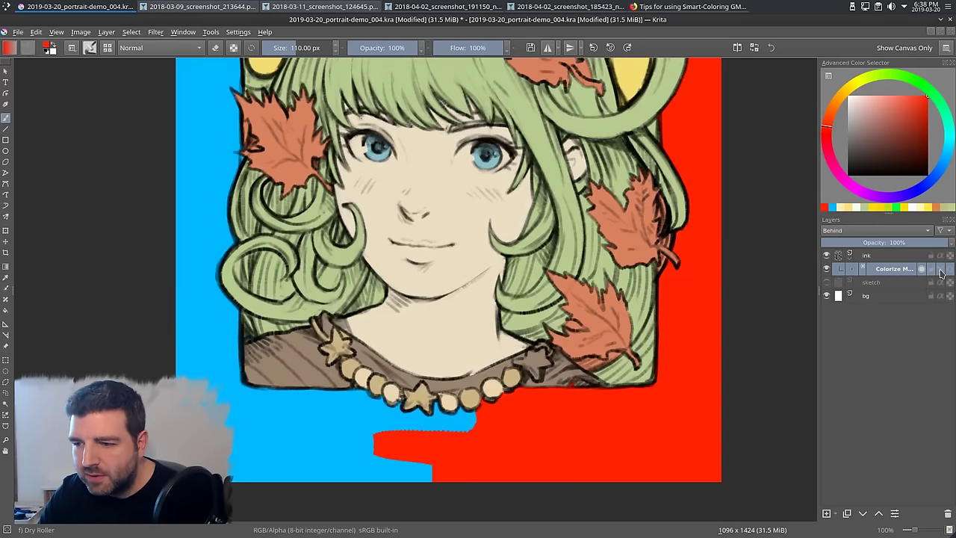
{"action": "left_click_drag", "start_coordinate": [445, 443], "coordinate": [465, 307]}
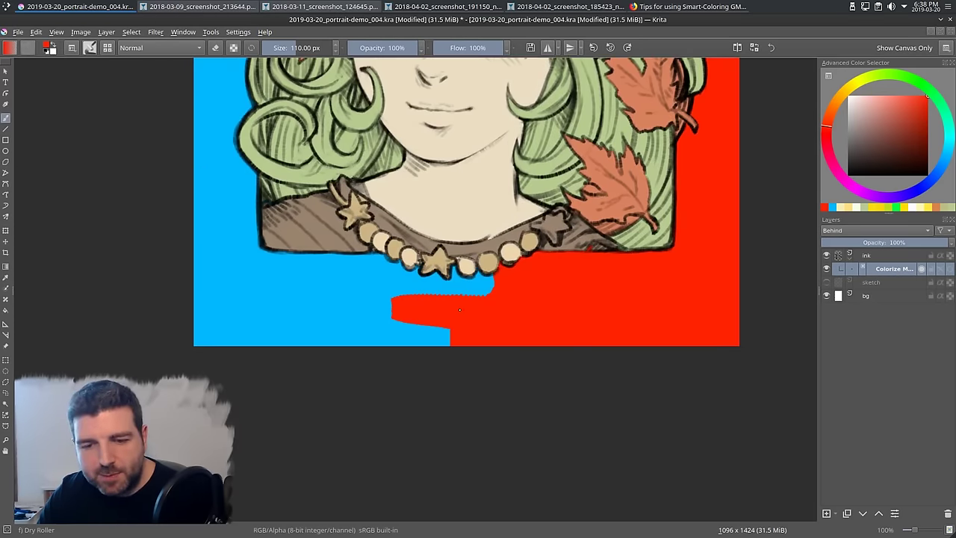
{"action": "scroll", "coordinate": [465, 311], "scroll_direction": "up", "scroll_amount": 1}
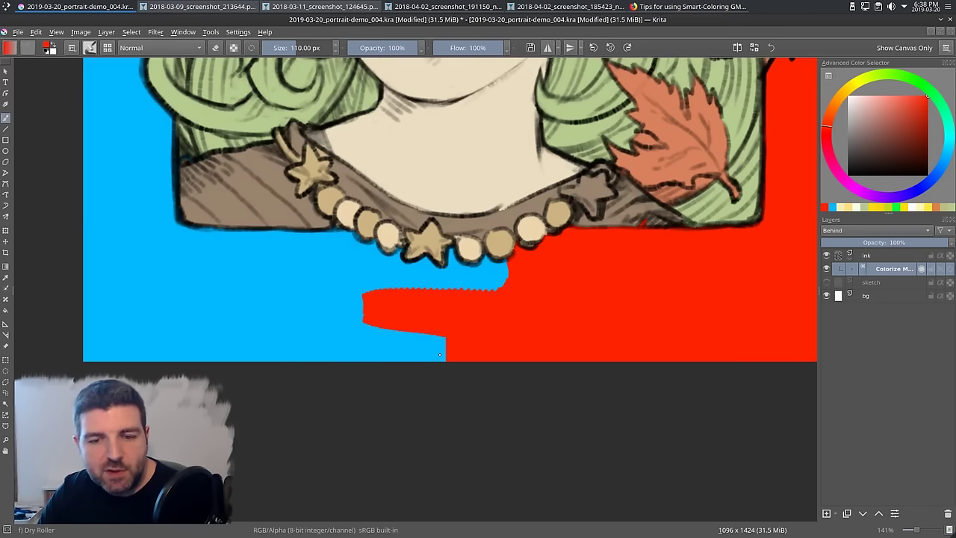
{"action": "scroll", "coordinate": [459, 318], "scroll_direction": "up", "scroll_amount": 2}
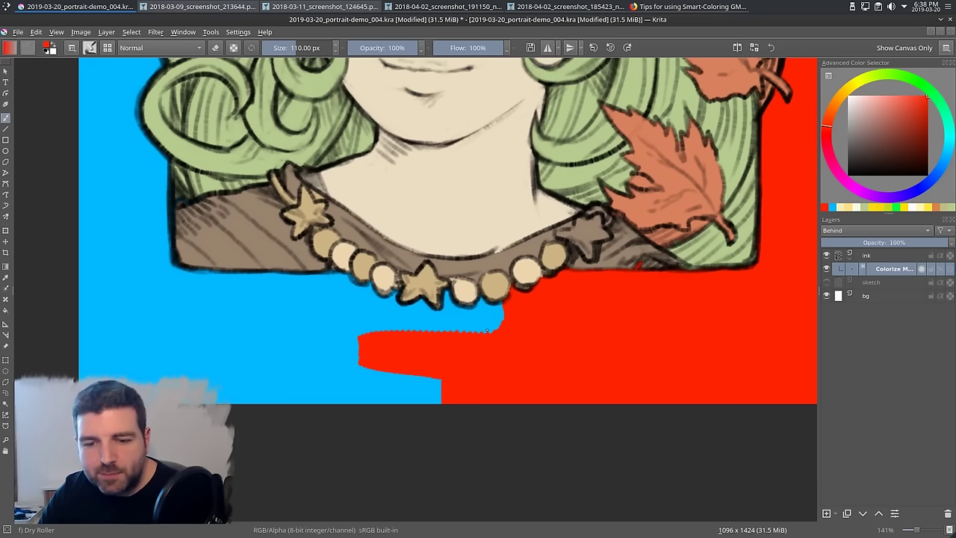
{"action": "scroll", "coordinate": [430, 322], "scroll_direction": "down", "scroll_amount": 1}
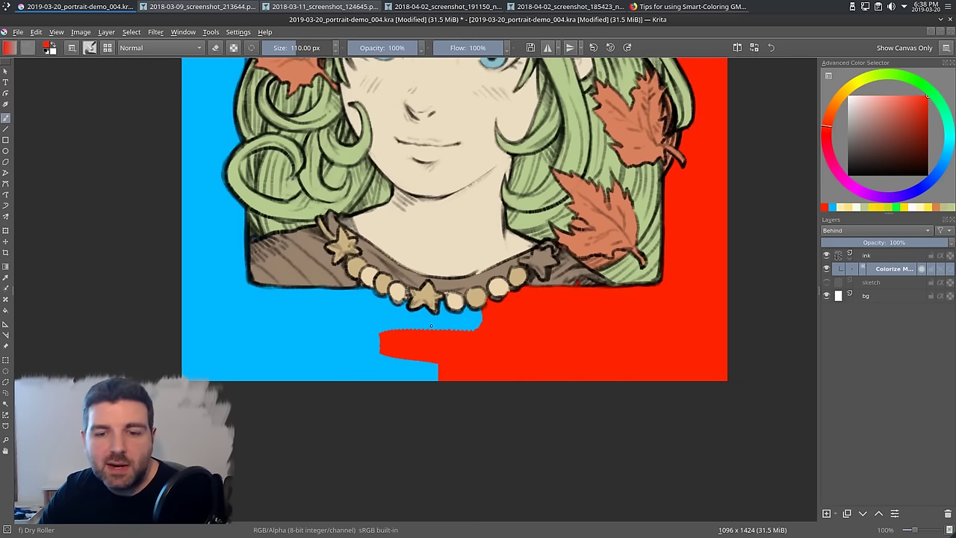
{"action": "left_click_drag", "start_coordinate": [470, 333], "coordinate": [450, 432]}
{"action": "scroll", "coordinate": [457, 411], "scroll_direction": "down", "scroll_amount": 2}
{"action": "key", "text": "plus"}
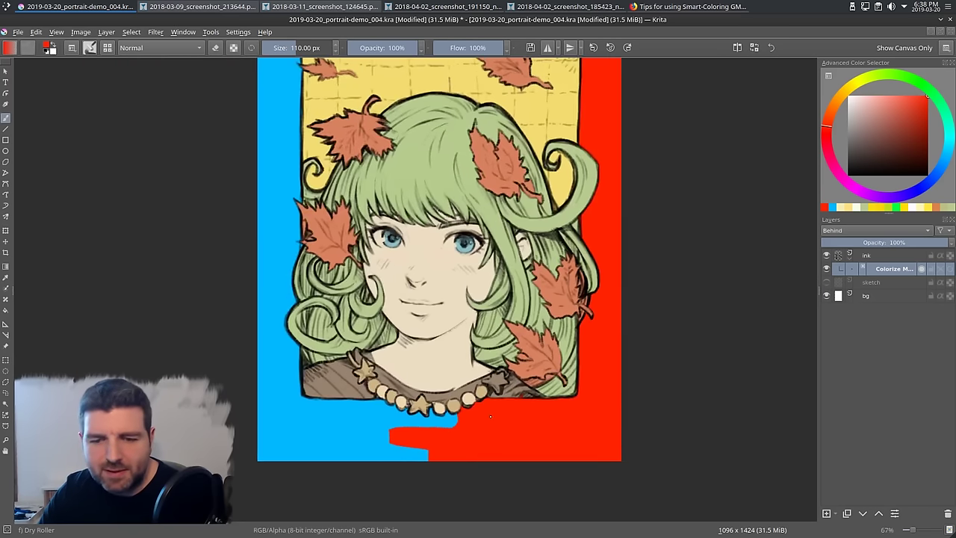
{"action": "scroll", "coordinate": [440, 259], "scroll_direction": "down", "scroll_amount": 1}
- Show the key strokes again, sample mixed tones from the red-blue overlap and paint them as vertical strokes in the right and left margins
{"action": "left_click", "coordinate": [940, 271]}
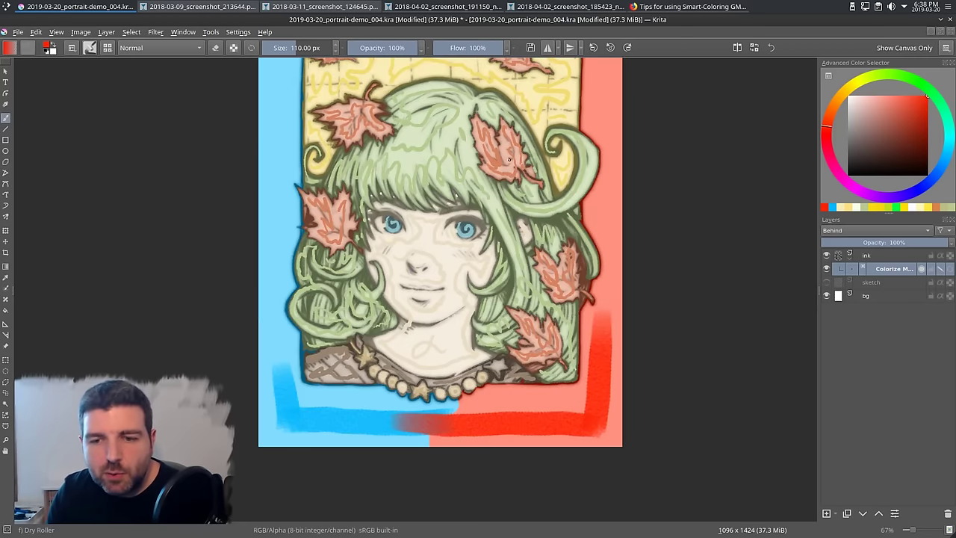
{"action": "key", "text": "ctrl"}
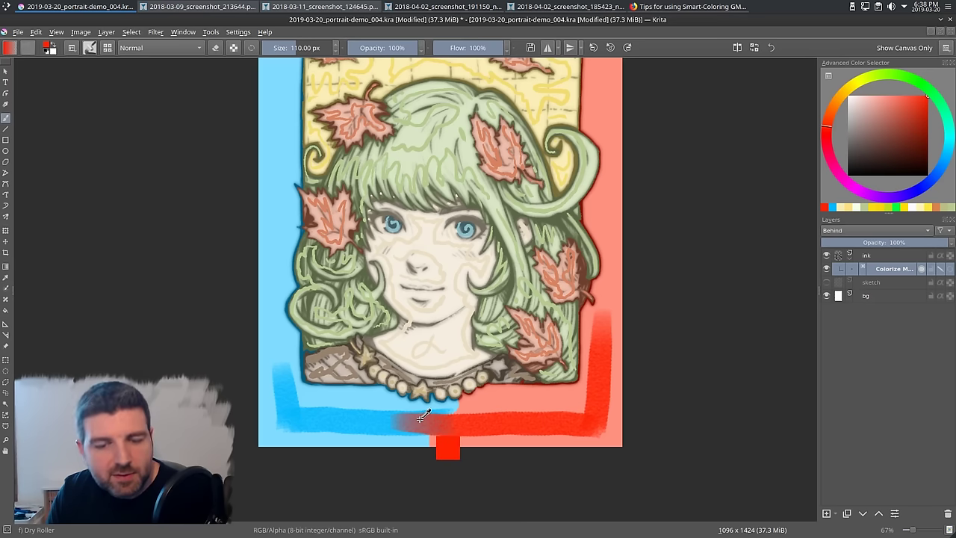
{"action": "left_click", "coordinate": [422, 415], "text": "ctrl"}
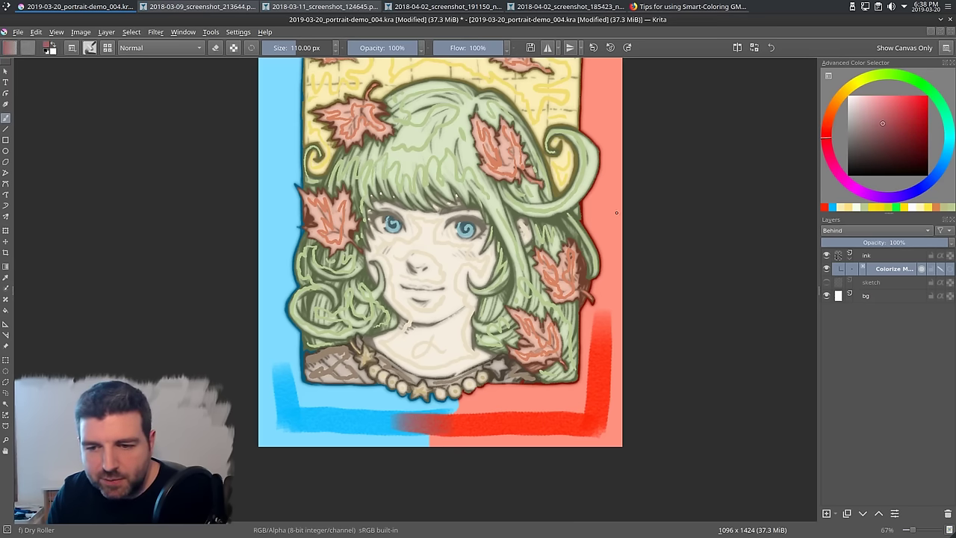
{"action": "left_click_drag", "start_coordinate": [603, 223], "coordinate": [610, 95]}
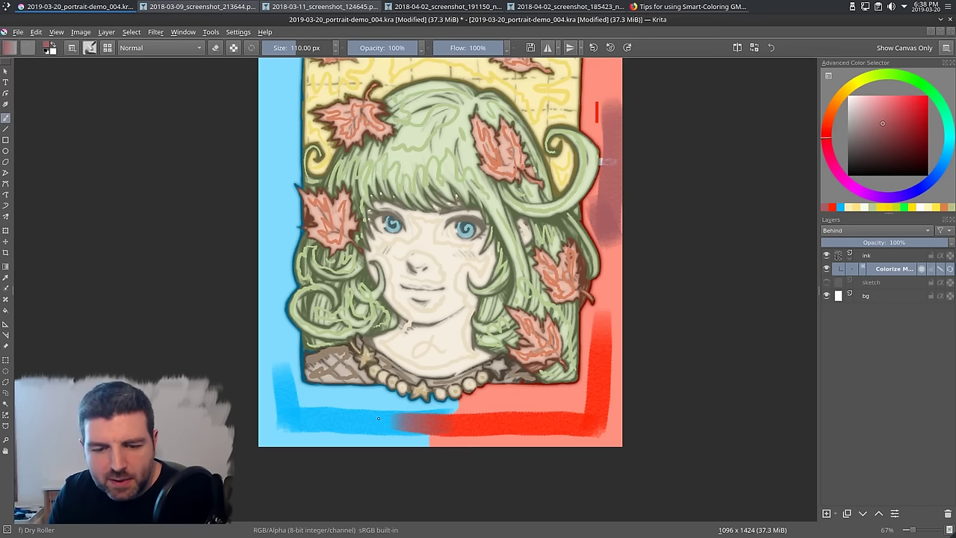
{"action": "left_click", "coordinate": [420, 417], "text": "ctrl"}
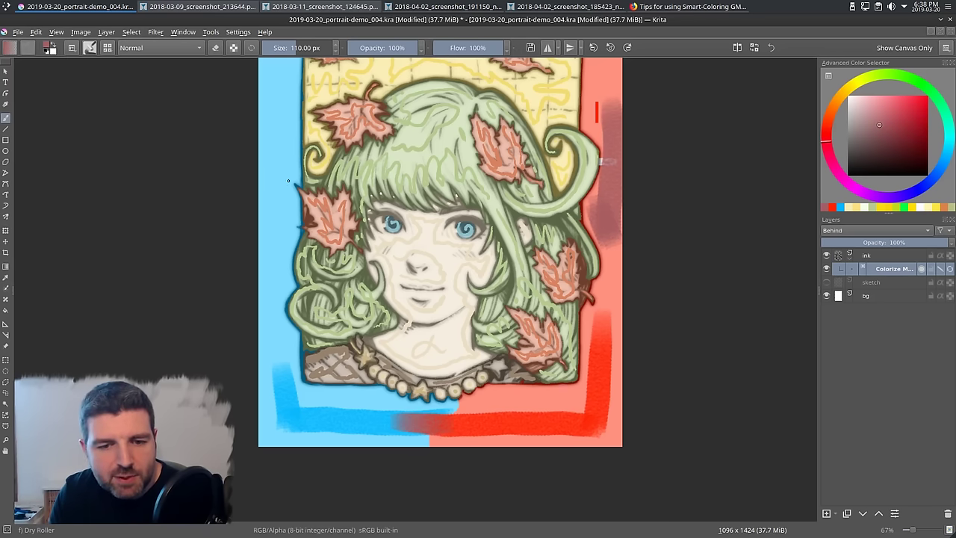
{"action": "left_click_drag", "start_coordinate": [279, 136], "coordinate": [280, 235]}
- Sample the blended colour in the red-blue overlap once more and examine that gradient up close
{"action": "left_click", "coordinate": [416, 420], "text": "ctrl"}
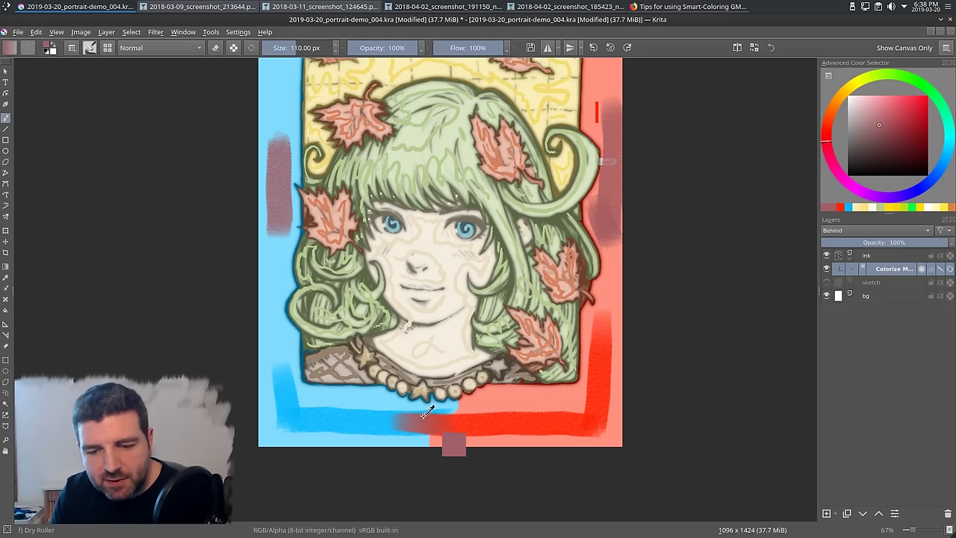
{"action": "scroll", "coordinate": [434, 416], "scroll_direction": "up", "scroll_amount": 2}
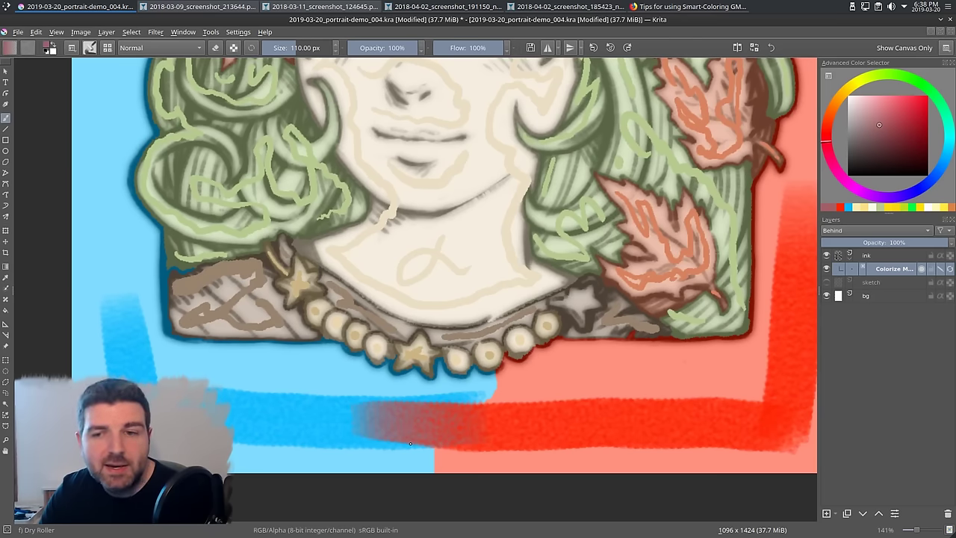
{"action": "scroll", "coordinate": [433, 423], "scroll_direction": "down", "scroll_amount": 2}
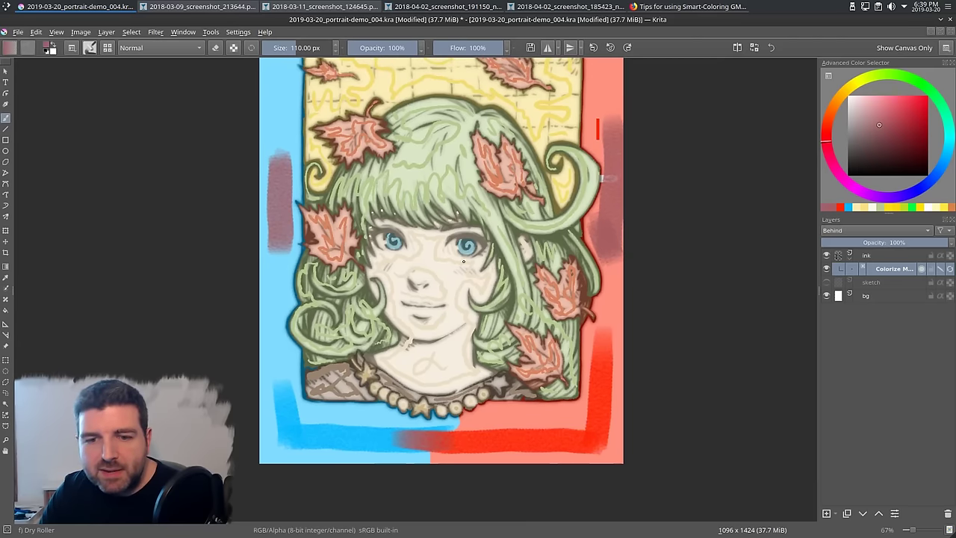
- Select the Pixel Art Fill brush from the Pixel Art presets and remove the textured red, blue and mixed strokes from the margins
{"action": "left_click", "coordinate": [90, 47]}
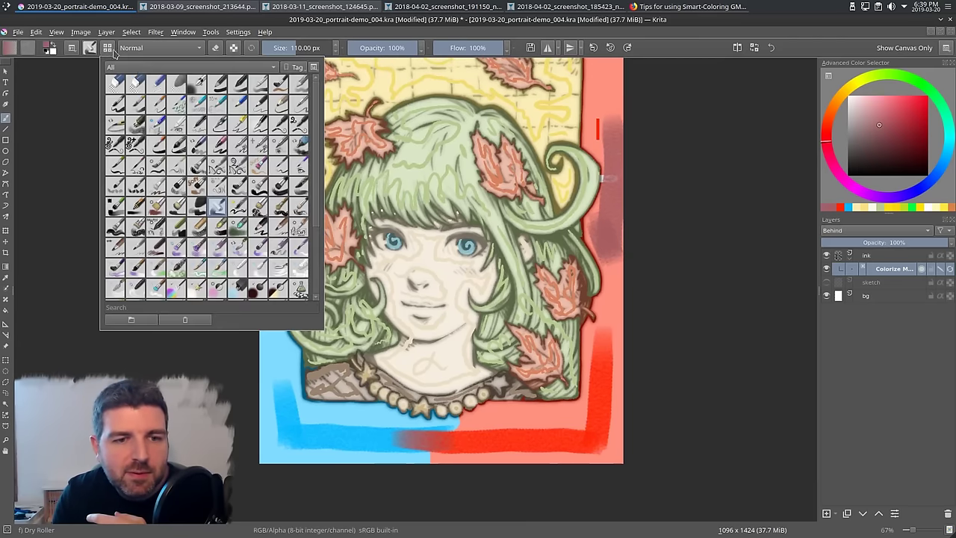
{"action": "left_click", "coordinate": [134, 67]}
{"action": "left_click", "coordinate": [121, 159]}
{"action": "left_click", "coordinate": [214, 92]}
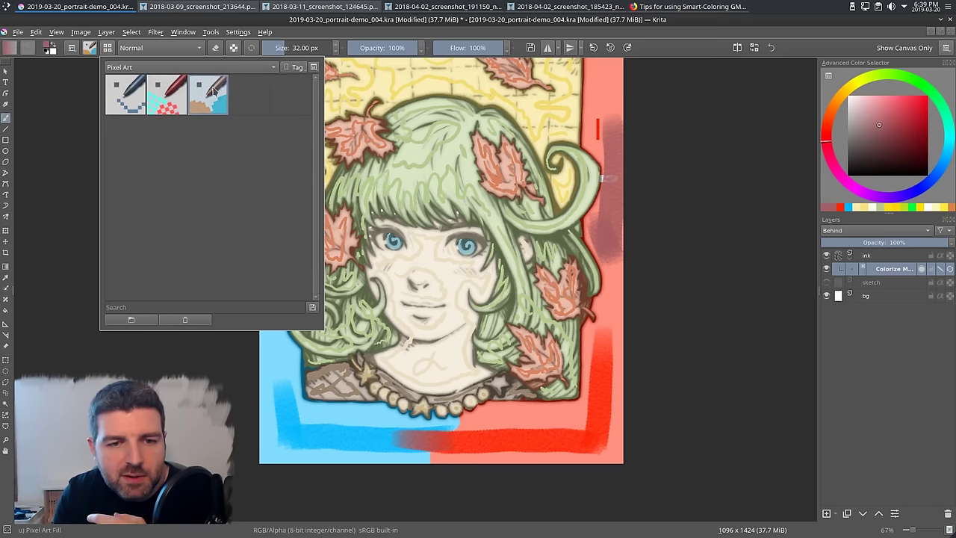
{"action": "left_click", "coordinate": [366, 408]}
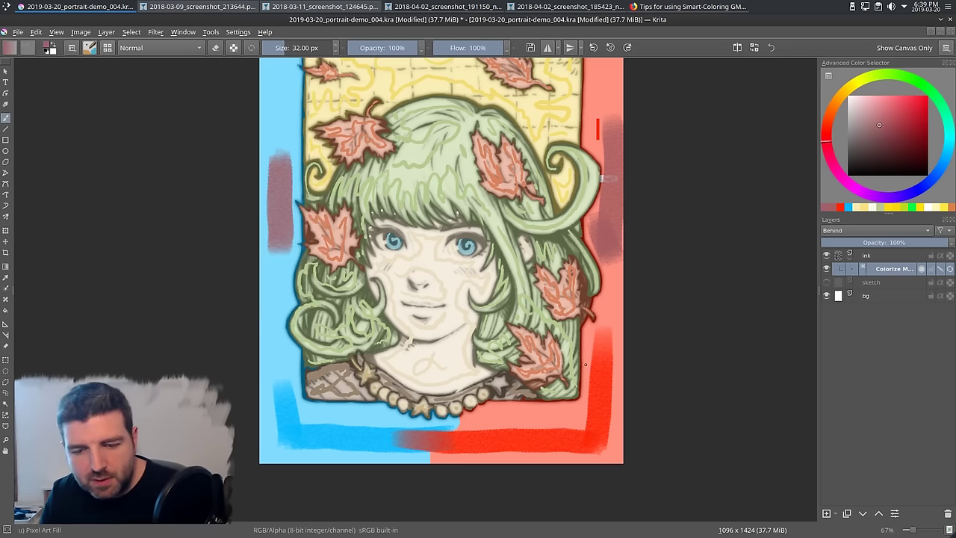
{"action": "key", "text": "ctrl+z"}
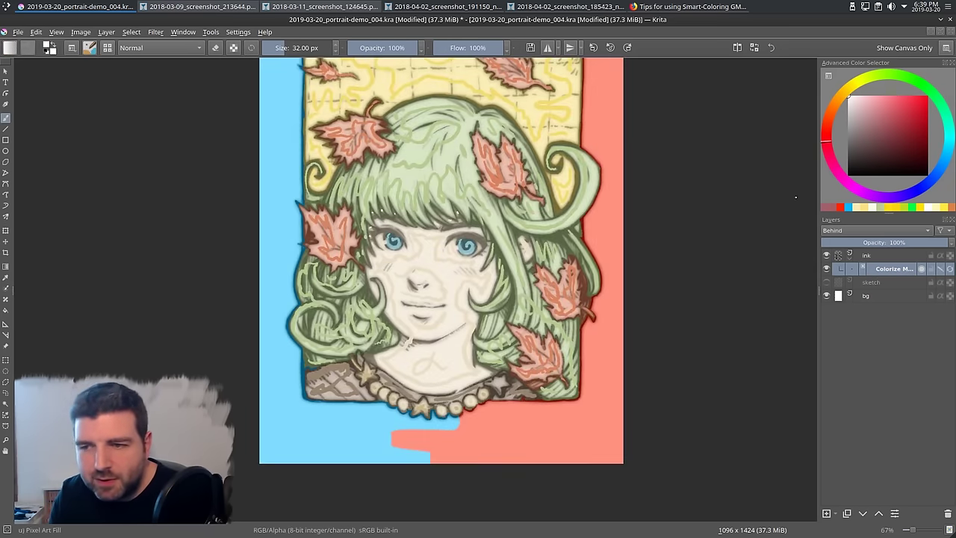
- Paint a hard-edged bright red stroke down the right margin and along the bottom margin, and overlap it with a bright blue one
{"action": "left_click", "coordinate": [927, 95]}
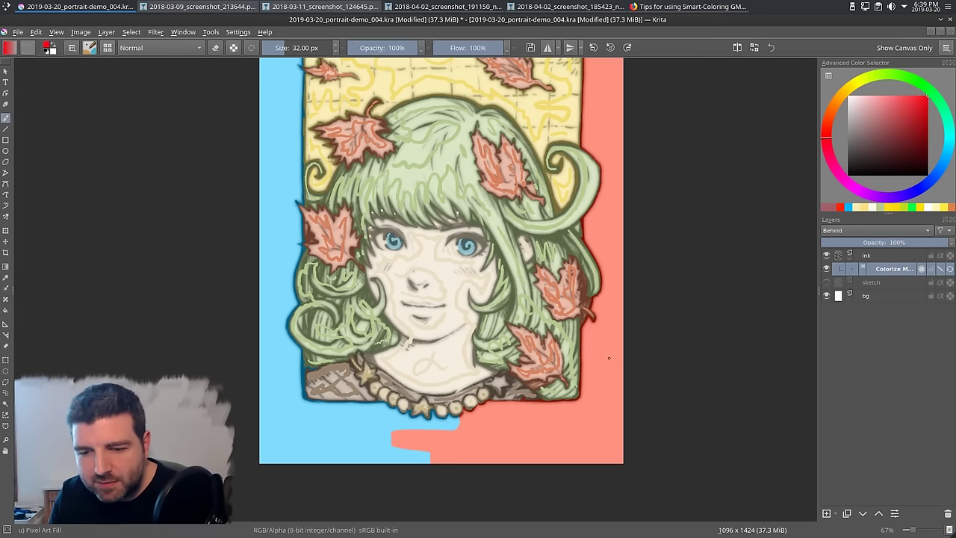
{"action": "mouse_move", "coordinate": [609, 357]}
{"action": "left_mouse_down"}
{"action": "mouse_move", "coordinate": [457, 449]}
{"action": "mouse_move", "coordinate": [397, 445]}
{"action": "left_mouse_up"}
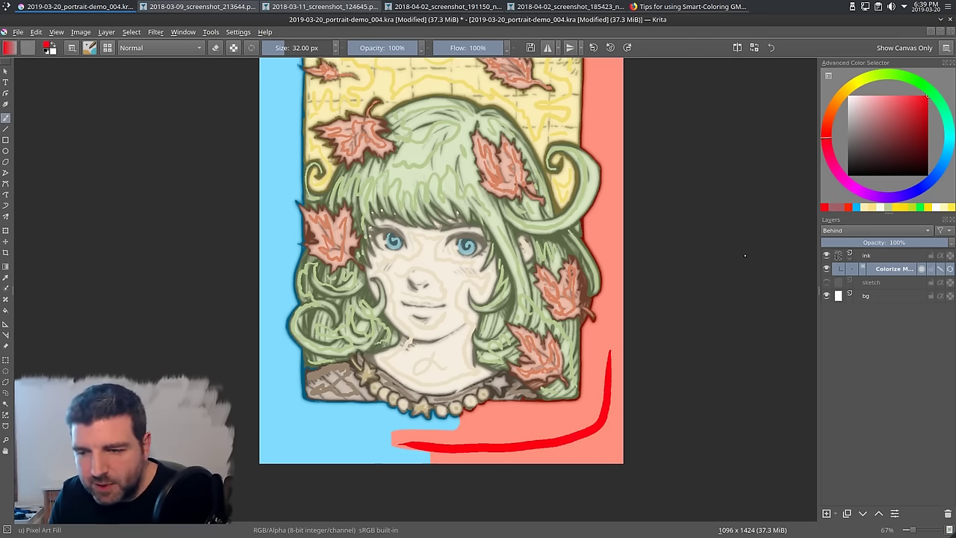
{"action": "left_click", "coordinate": [946, 156]}
{"action": "mouse_move", "coordinate": [355, 437]}
{"action": "left_mouse_down"}
{"action": "mouse_move", "coordinate": [467, 447]}
{"action": "mouse_move", "coordinate": [504, 320]}
{"action": "left_mouse_up"}
- Examine the pixel edges and colours where the hard-edged blue stroke overlaps the red one below the necklace
{"action": "scroll", "coordinate": [484, 424], "scroll_direction": "up", "scroll_amount": 2}
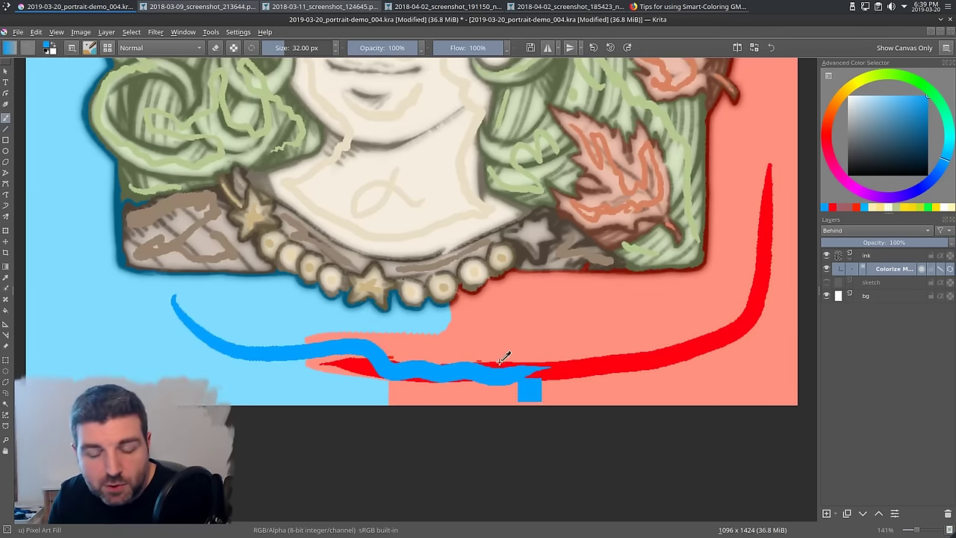
{"action": "key", "text": "x"}
{"action": "key", "text": "x"}
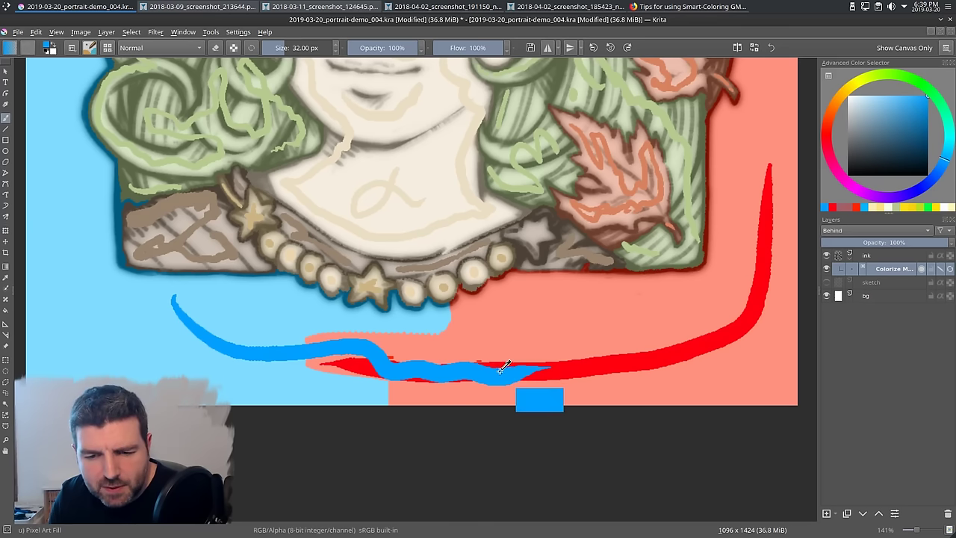
{"action": "key", "text": "x"}
{"action": "key", "text": "x"}
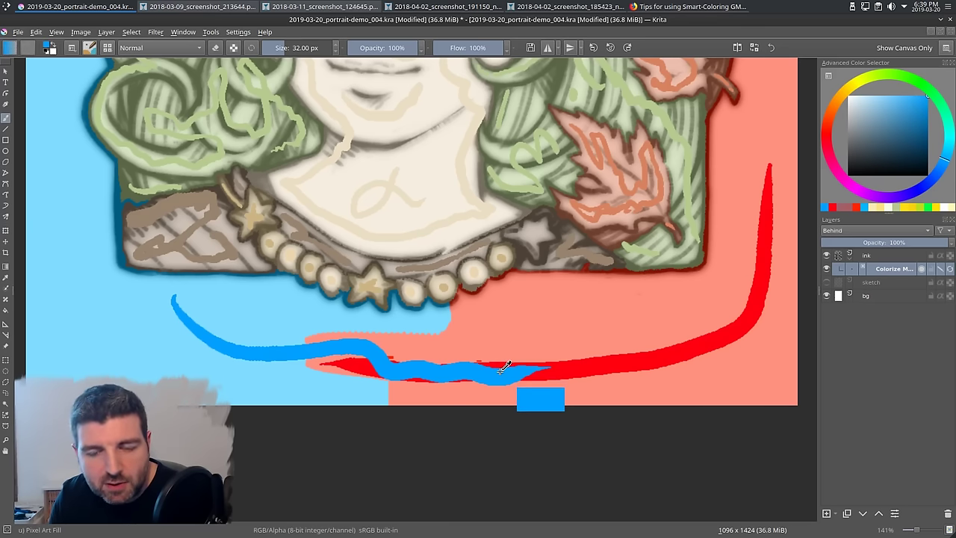
{"action": "scroll", "coordinate": [546, 403], "scroll_direction": "up", "scroll_amount": 10}
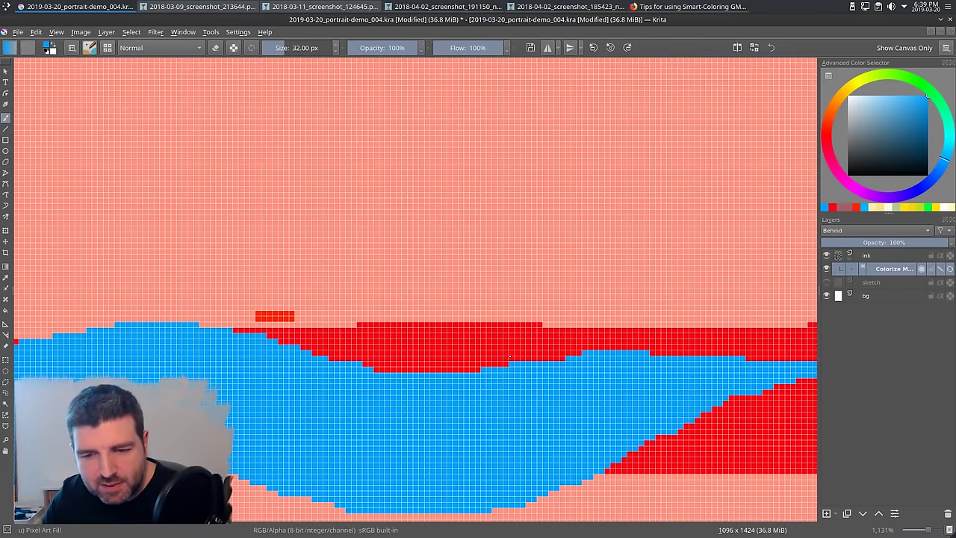
{"action": "scroll", "coordinate": [507, 364], "scroll_direction": "down", "scroll_amount": 12}
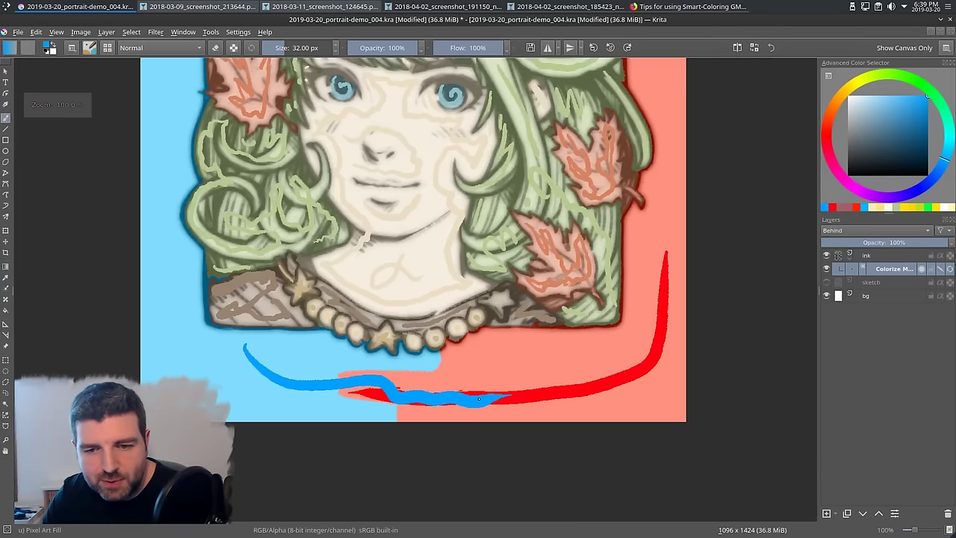
{"action": "scroll", "coordinate": [507, 322], "scroll_direction": "up", "scroll_amount": 4}
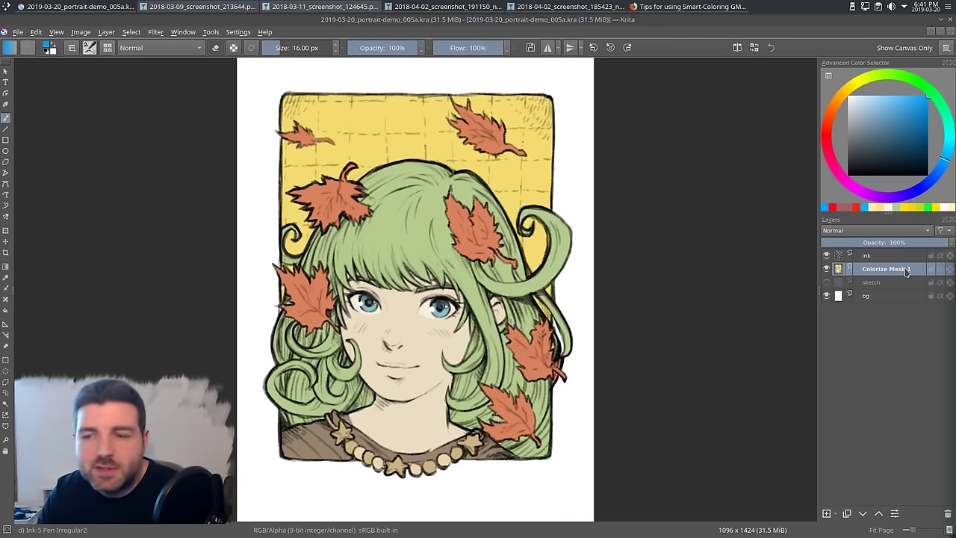
- Examine the converted flat colours beneath the ink lines across the hair, face and eyes in 2019-03-20_portrait-demo_005a.kra
{"action": "scroll", "coordinate": [463, 260], "scroll_direction": "down", "scroll_amount": 1}
{"action": "scroll", "coordinate": [478, 246], "scroll_direction": "up", "scroll_amount": 3}
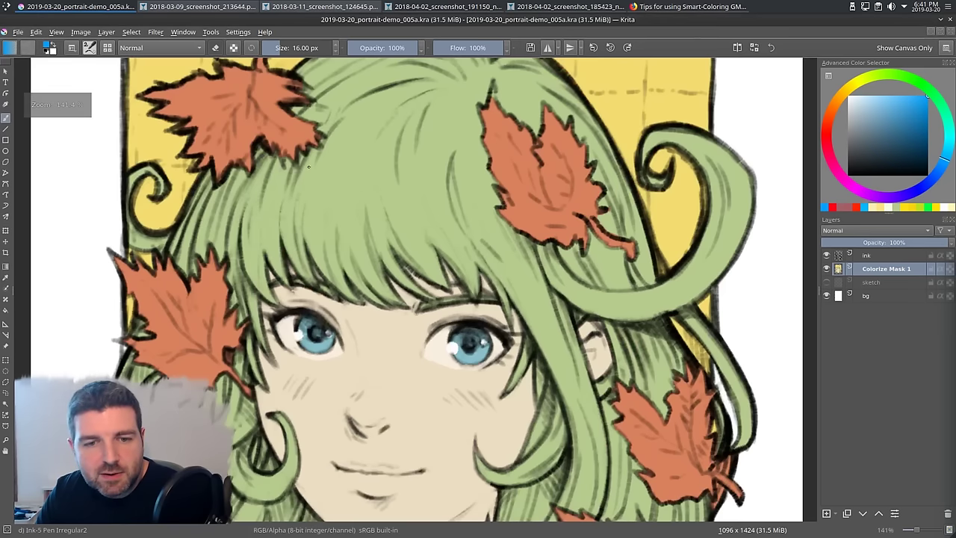
{"action": "left_click_drag", "start_coordinate": [361, 159], "coordinate": [435, 145]}
{"action": "scroll", "coordinate": [364, 260], "scroll_direction": "down", "scroll_amount": 2}
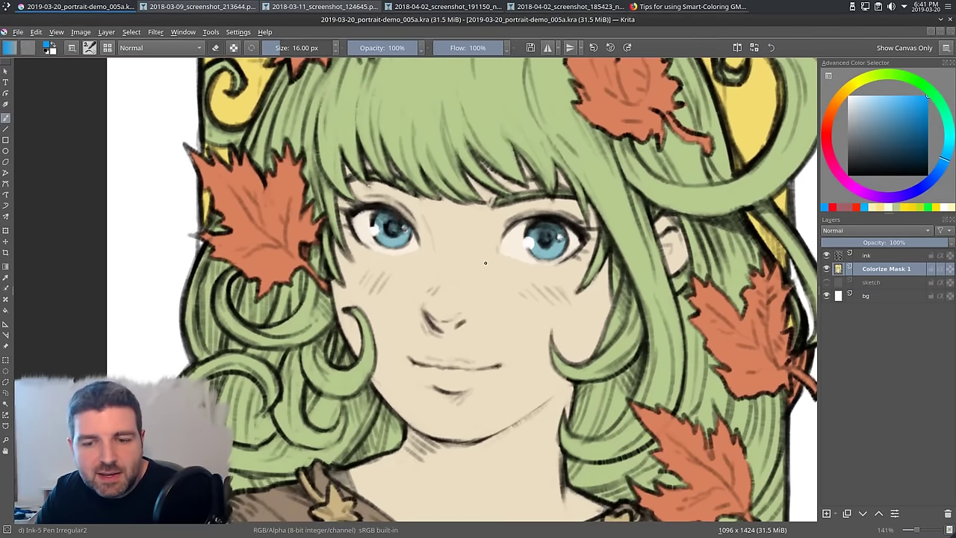
{"action": "scroll", "coordinate": [484, 262], "scroll_direction": "up", "scroll_amount": 3}
{"action": "scroll", "coordinate": [471, 252], "scroll_direction": "up", "scroll_amount": 3}
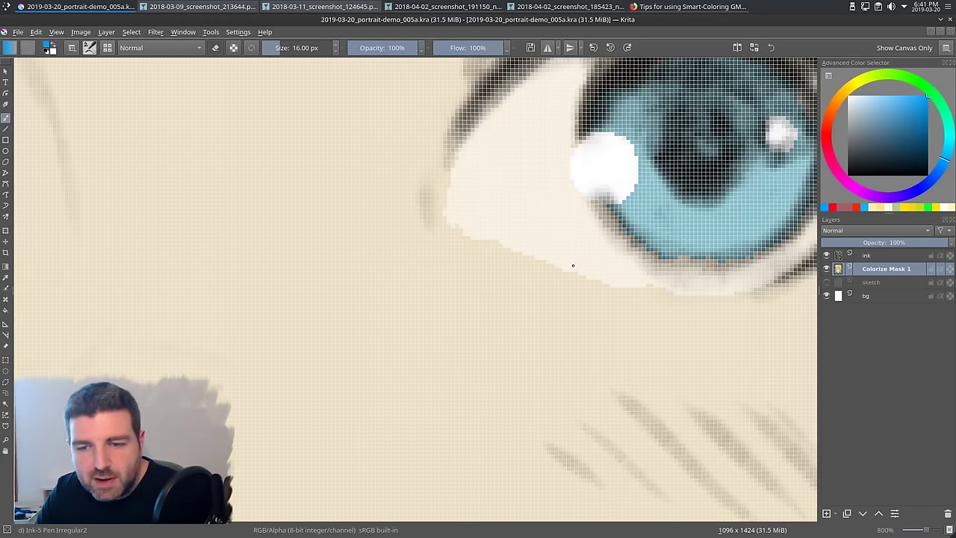
{"action": "scroll", "coordinate": [552, 314], "scroll_direction": "down", "scroll_amount": 8}
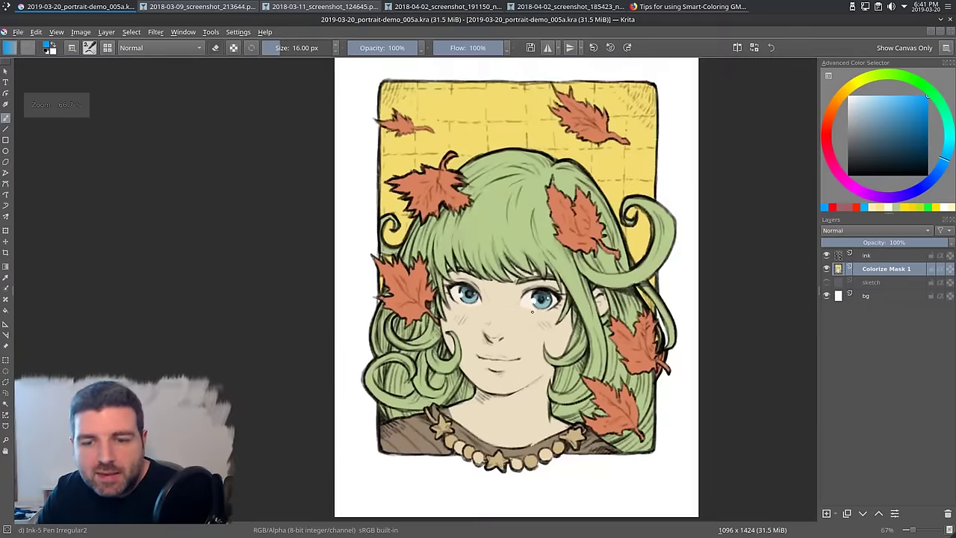
{"action": "key", "text": "1"}
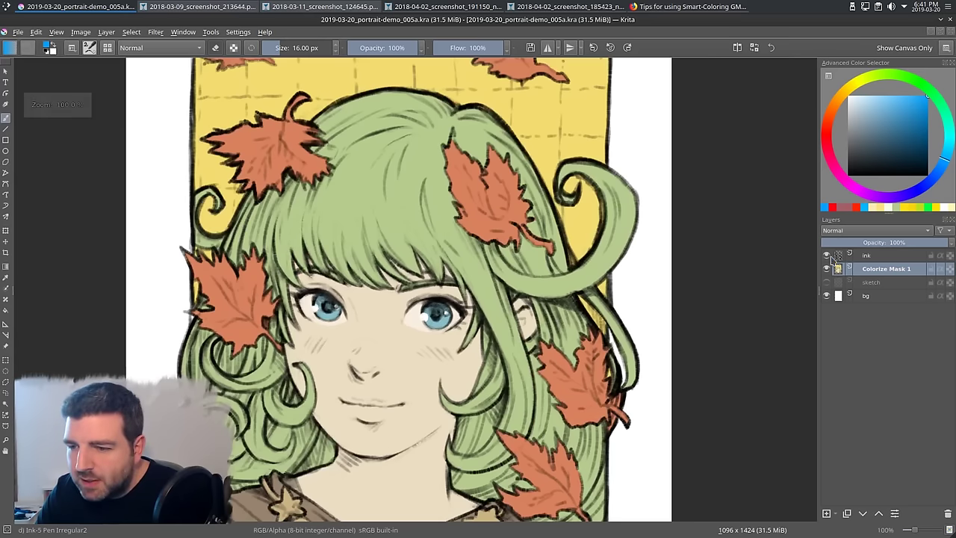
- Hide the ink layer, examine the edges of the flat hair, leaf and background colours, and show the ink again
{"action": "left_click", "coordinate": [827, 256]}
{"action": "scroll", "coordinate": [591, 262], "scroll_direction": "up", "scroll_amount": 3}
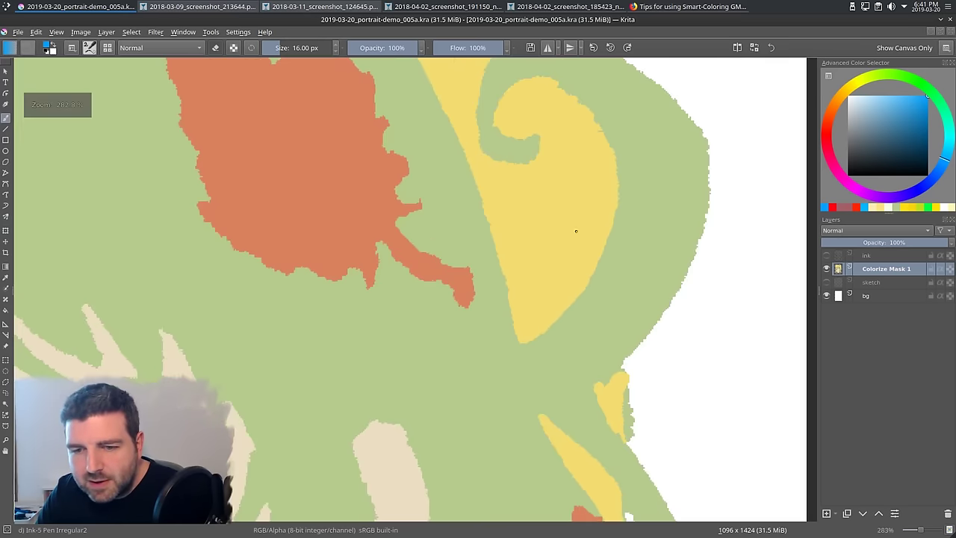
{"action": "scroll", "coordinate": [447, 164], "scroll_direction": "up", "scroll_amount": 2}
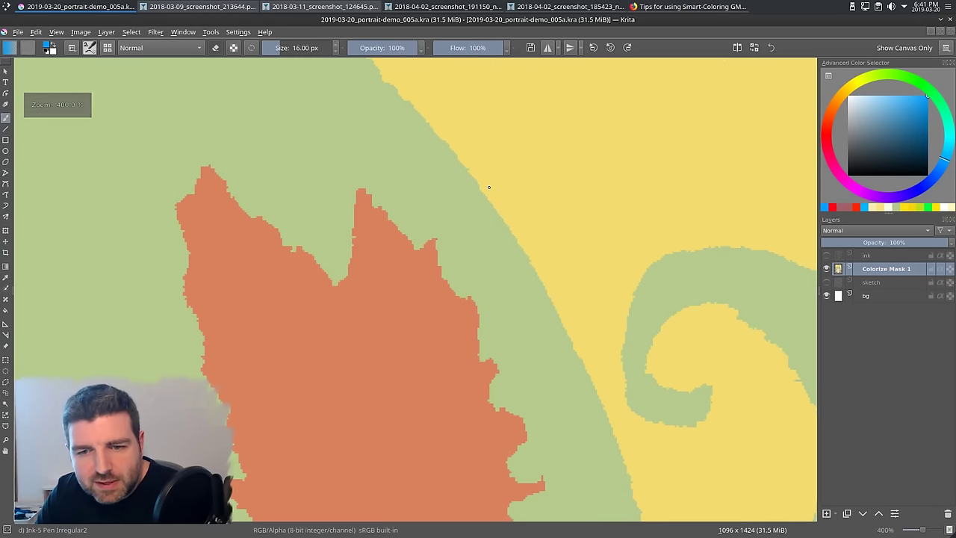
{"action": "scroll", "coordinate": [366, 346], "scroll_direction": "down", "scroll_amount": 7}
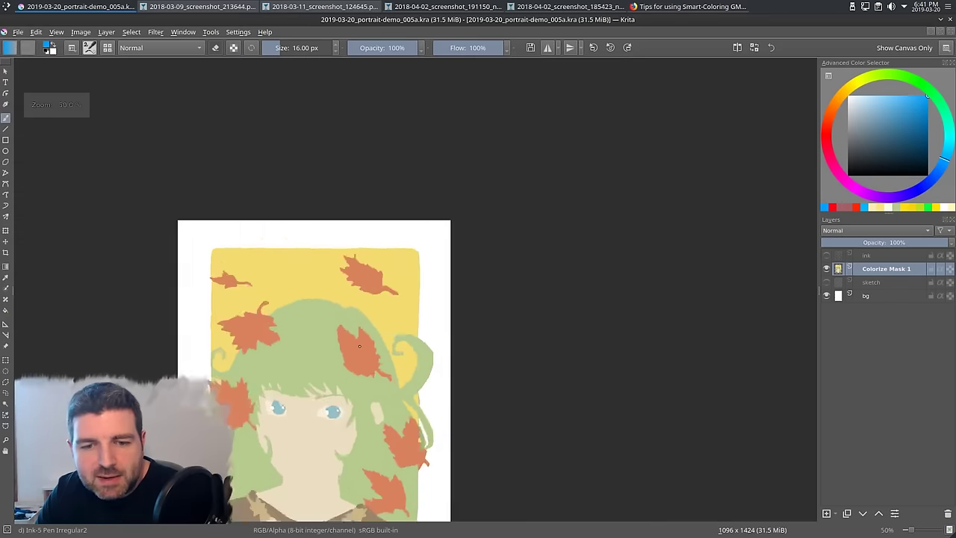
{"action": "scroll", "coordinate": [322, 418], "scroll_direction": "up", "scroll_amount": 2}
{"action": "left_click_drag", "start_coordinate": [322, 418], "coordinate": [432, 310]}
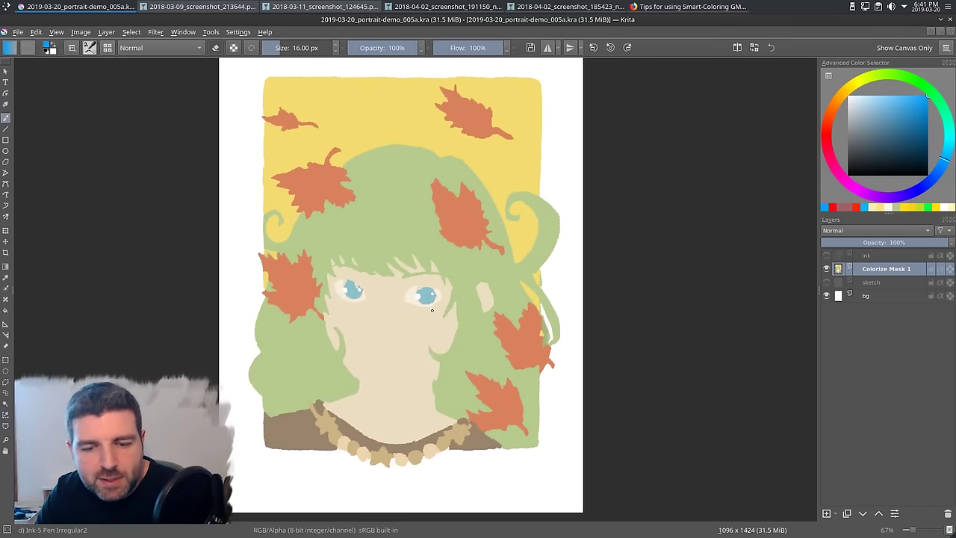
{"action": "left_click", "coordinate": [826, 255]}
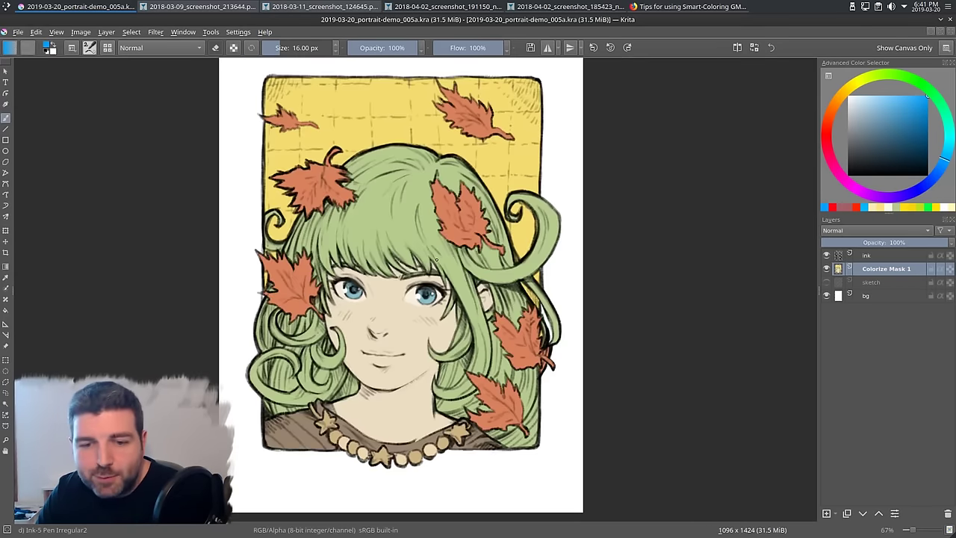
- Fill the main green hair area on the Colorize Mask 1 layer with a medium blue using the Fill tool
{"action": "scroll", "coordinate": [517, 247], "scroll_direction": "up", "scroll_amount": 2}
{"action": "left_click_drag", "start_coordinate": [517, 247], "coordinate": [516, 256]}
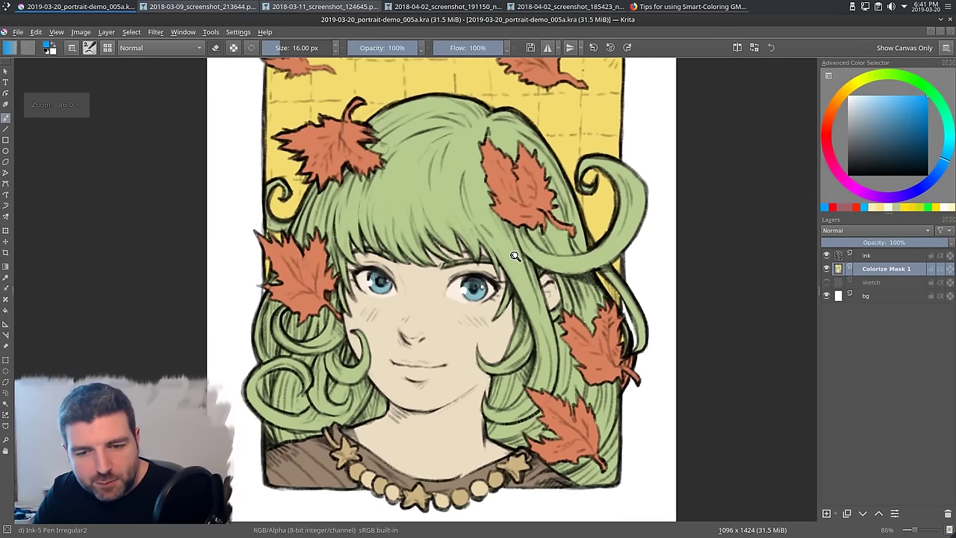
{"action": "left_click_drag", "start_coordinate": [245, 162], "coordinate": [243, 188]}
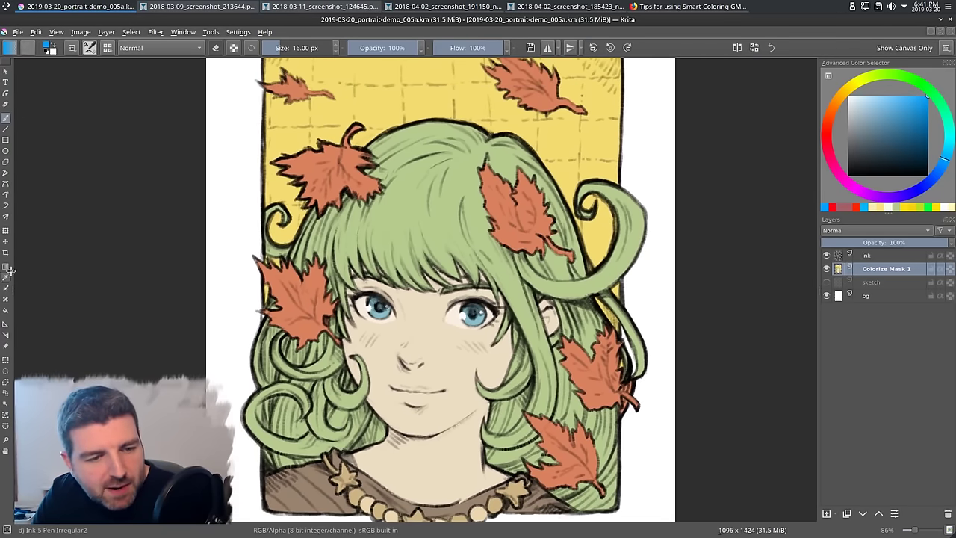
{"action": "left_click", "coordinate": [5, 312]}
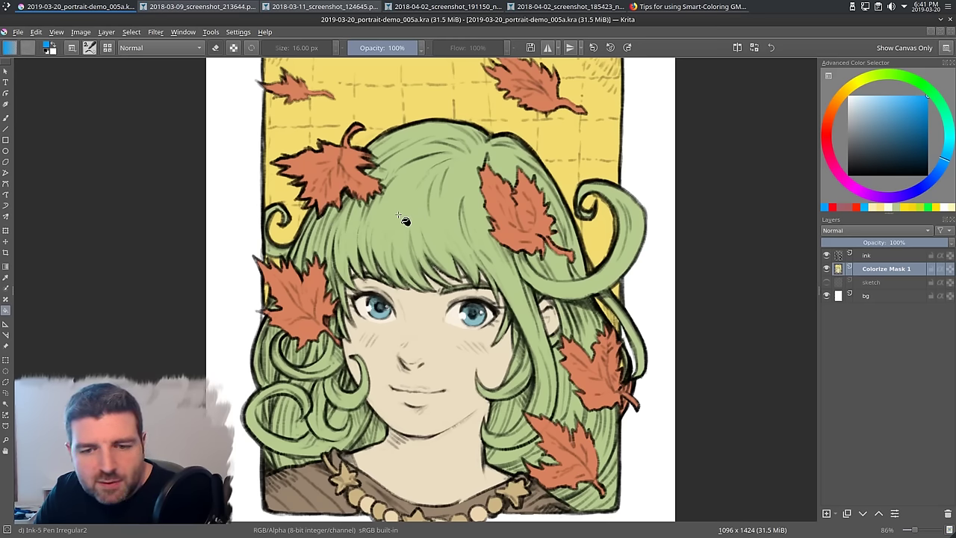
{"action": "left_click", "coordinate": [903, 116]}
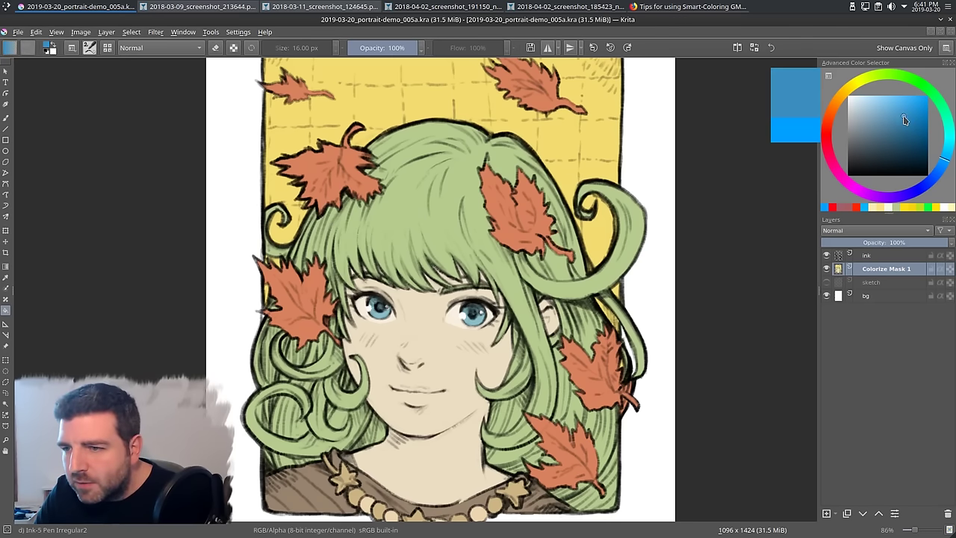
{"action": "left_click", "coordinate": [407, 212]}
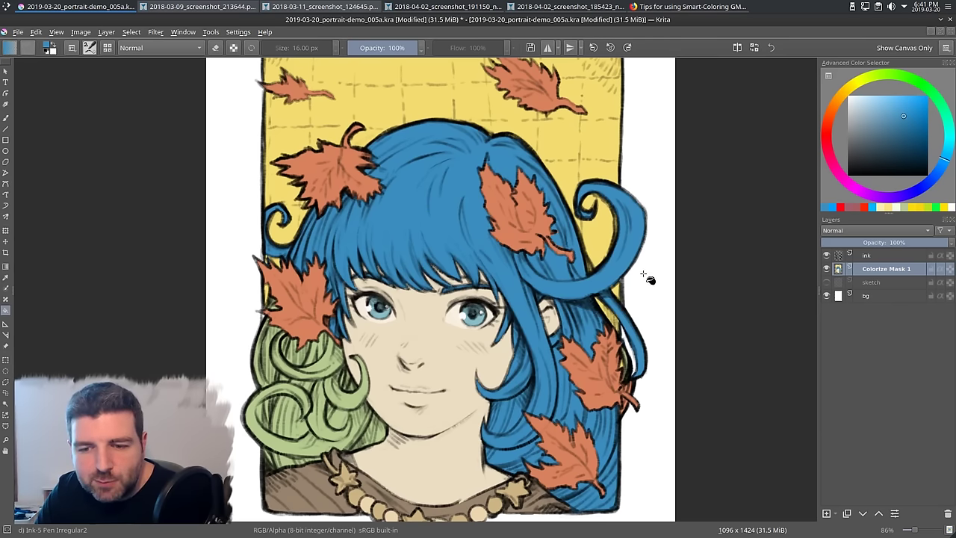
- Hide the ink layer to check the blue hair fill's edges and missed spots, show it again and review the whole portrait
{"action": "left_click", "coordinate": [826, 255]}
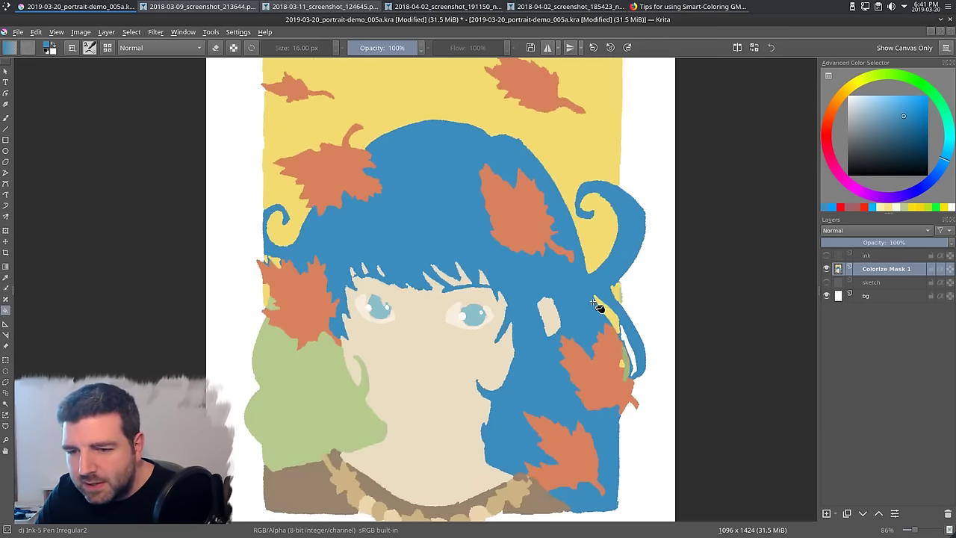
{"action": "scroll", "coordinate": [626, 298], "scroll_direction": "up", "scroll_amount": 3}
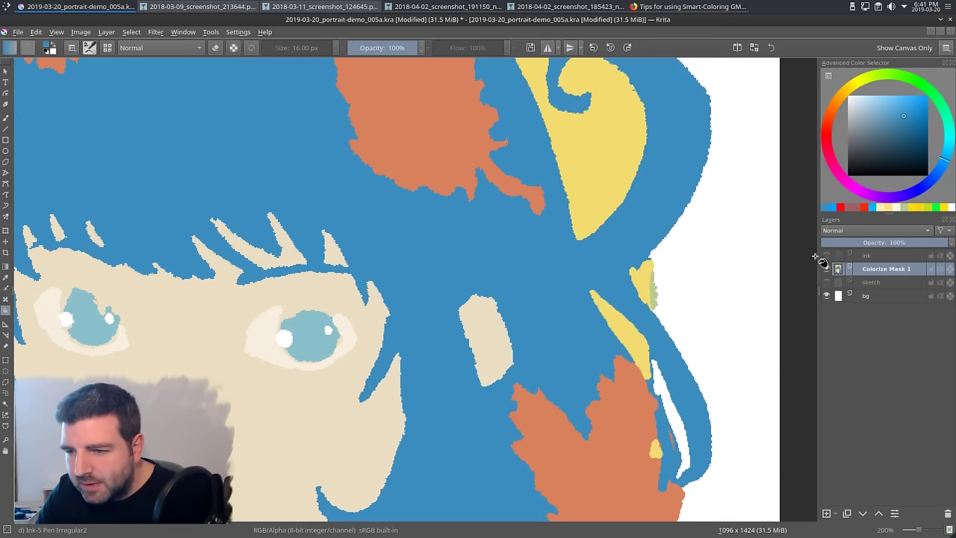
{"action": "left_click", "coordinate": [826, 255]}
{"action": "key", "text": "2"}
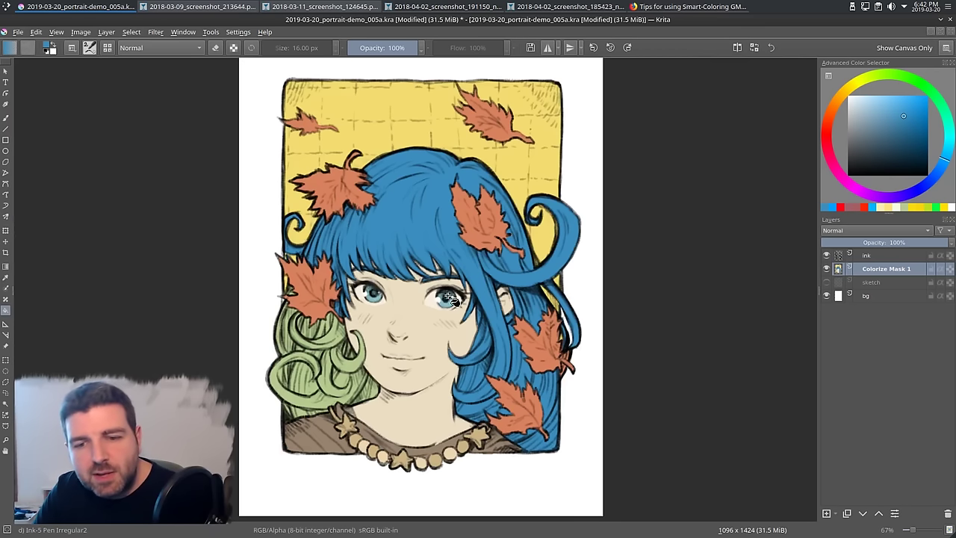
{"action": "key", "text": "1"}
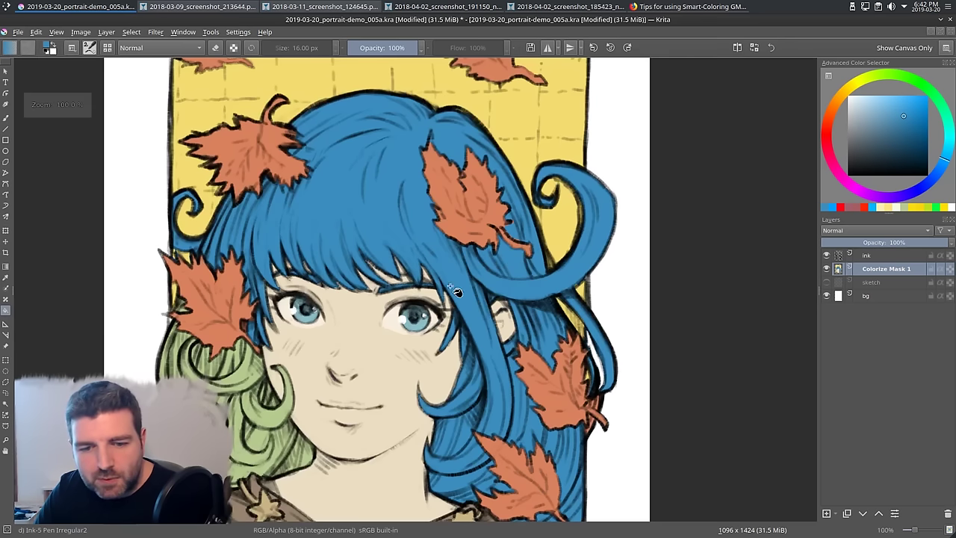
{"action": "left_click_drag", "start_coordinate": [446, 259], "coordinate": [471, 268]}
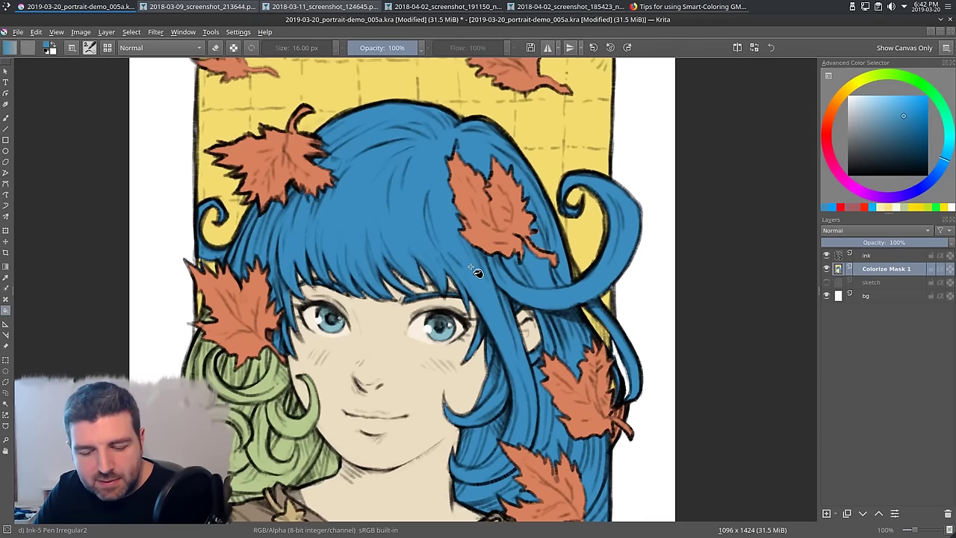
- Undo the blue hair fill and set the Fill tool's opacity to 25%
{"action": "key", "text": "ctrl+z"}
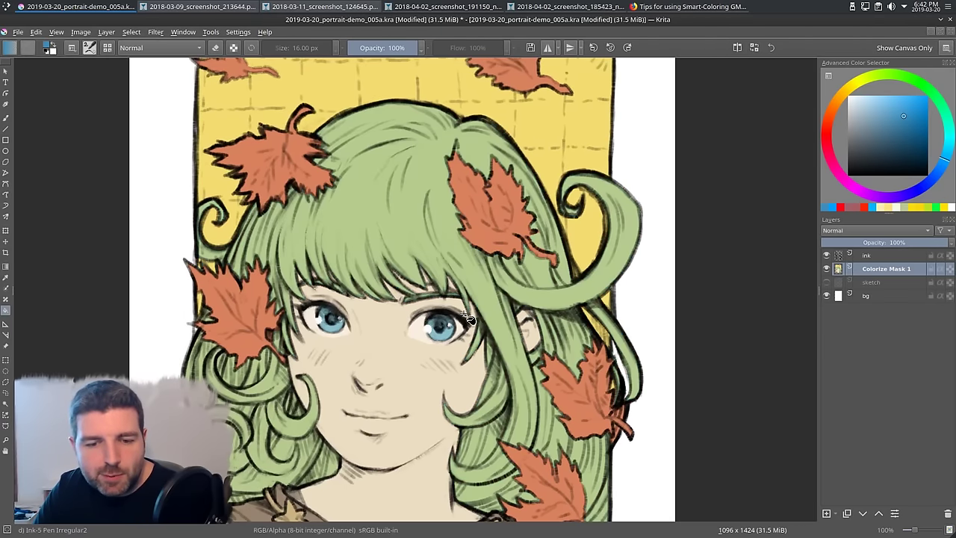
{"action": "left_click_drag", "start_coordinate": [461, 316], "coordinate": [472, 304]}
{"action": "left_click_drag", "start_coordinate": [407, 44], "coordinate": [365, 48]}
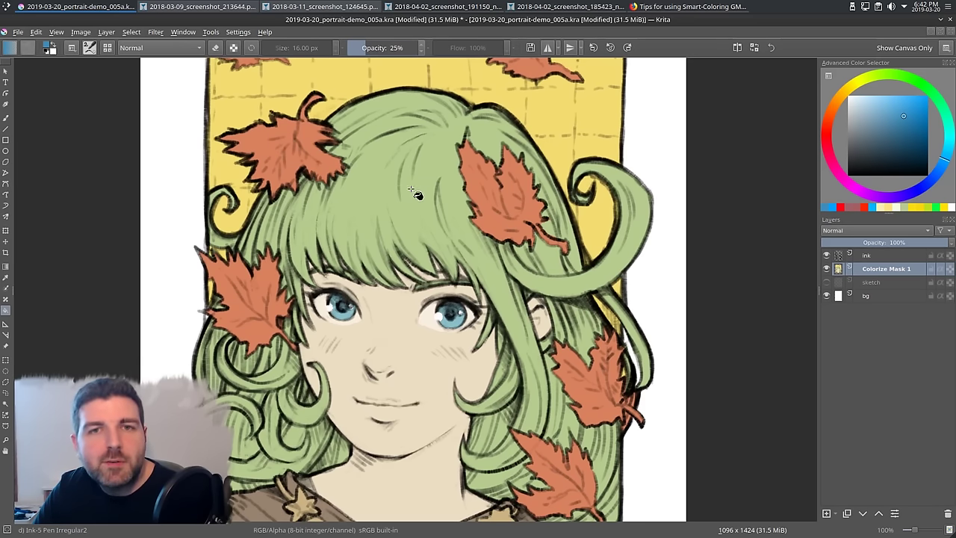
{"action": "left_click_drag", "start_coordinate": [411, 267], "coordinate": [400, 251]}
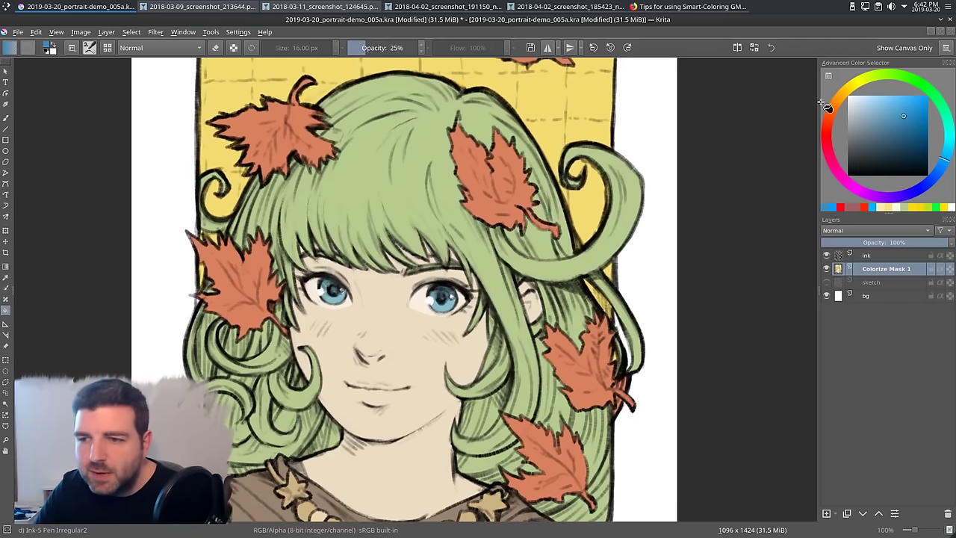
- Try tinting the main hair area bright green with the Fill tool at 25% opacity
{"action": "left_click_drag", "start_coordinate": [895, 81], "coordinate": [889, 75]}
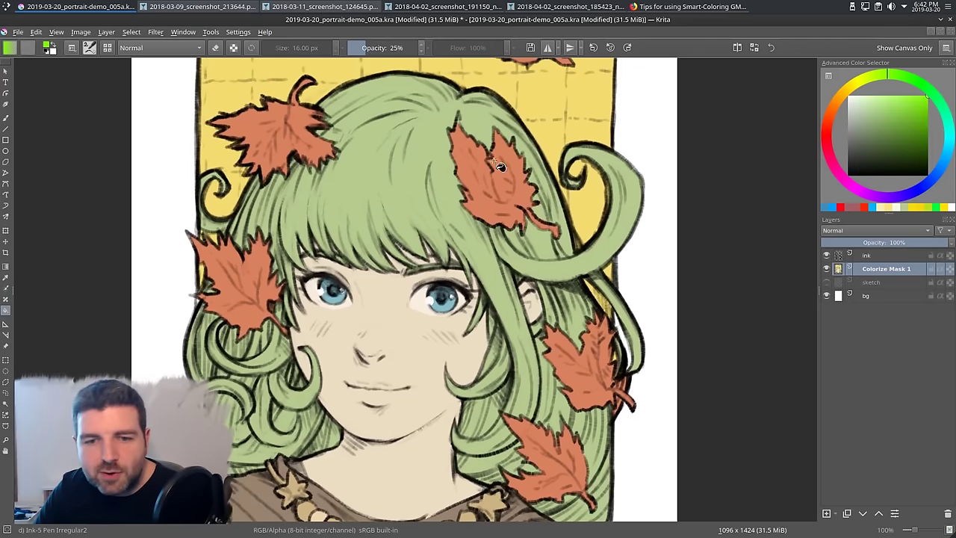
{"action": "left_click", "coordinate": [362, 185]}
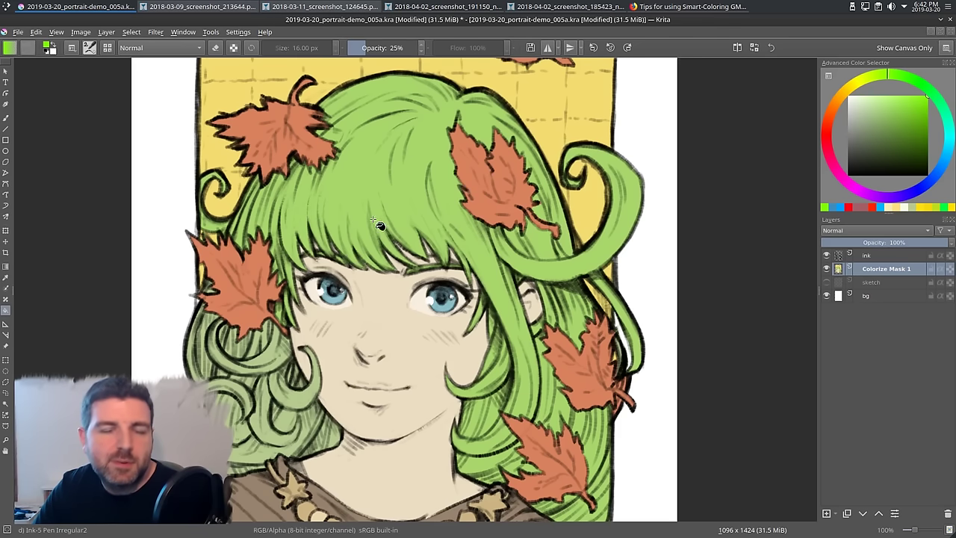
{"action": "scroll", "coordinate": [452, 211], "scroll_direction": "down", "scroll_amount": 3}
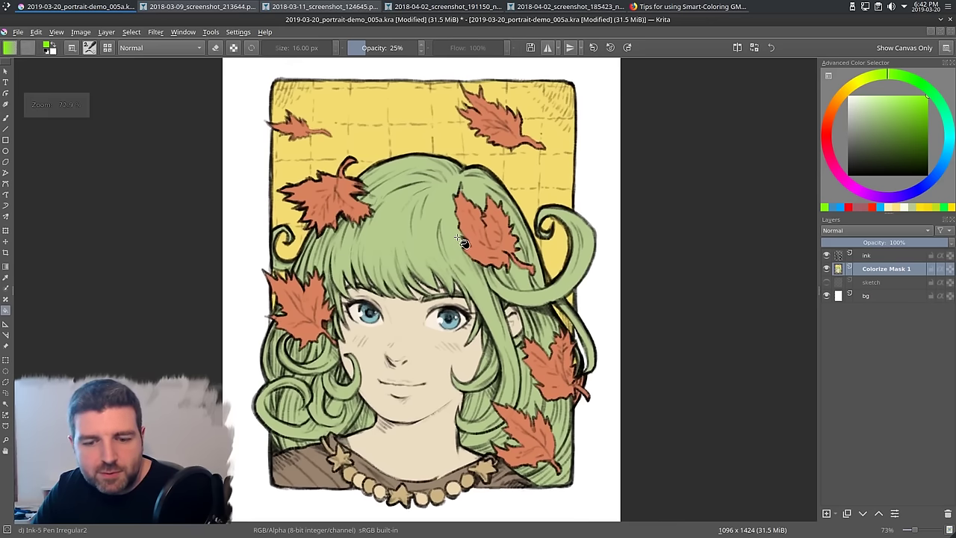
- Tint the maple leaf on the hair's upper-left edge and the green hair areas with golden yellow using the Fill tool
{"action": "left_click", "coordinate": [834, 112]}
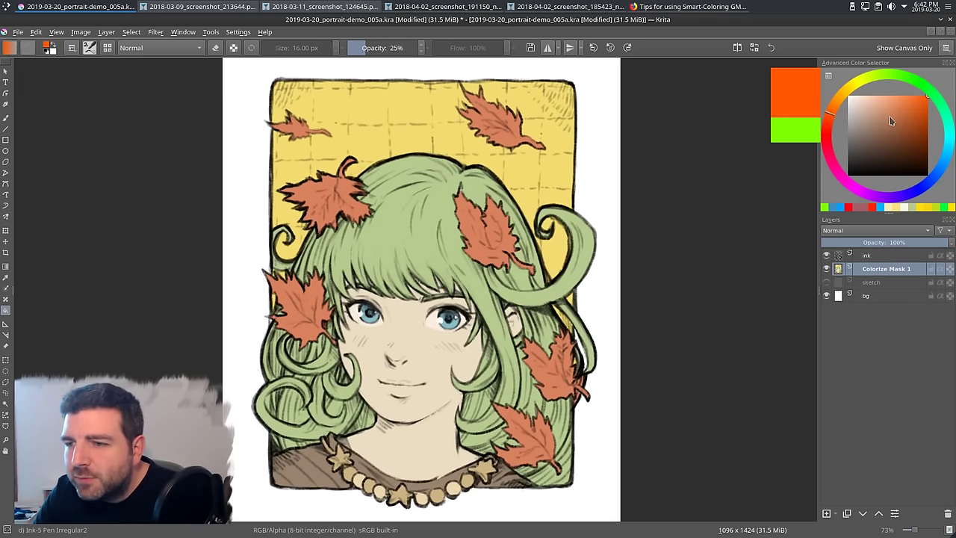
{"action": "left_click", "coordinate": [906, 96]}
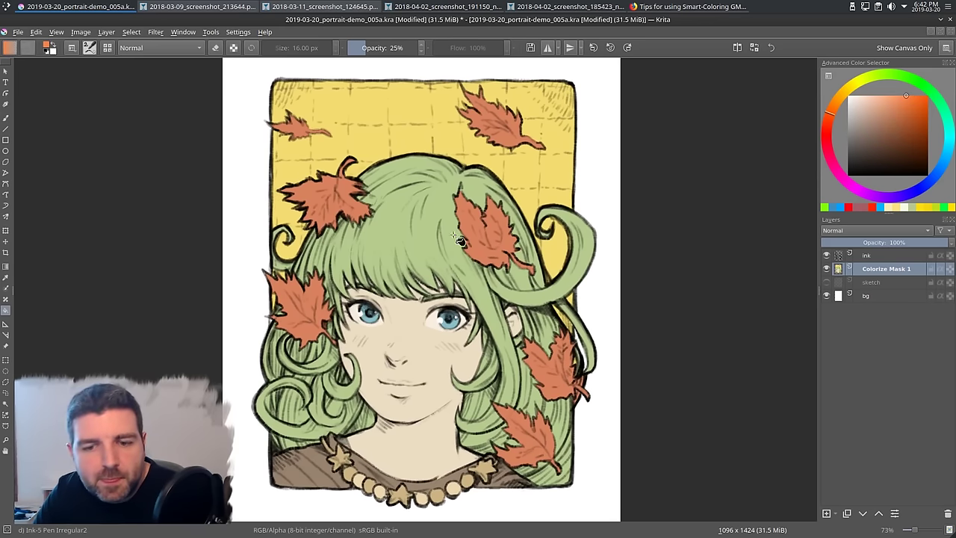
{"action": "left_click", "coordinate": [842, 92]}
{"action": "left_click", "coordinate": [919, 96]}
{"action": "left_click", "coordinate": [321, 196]}
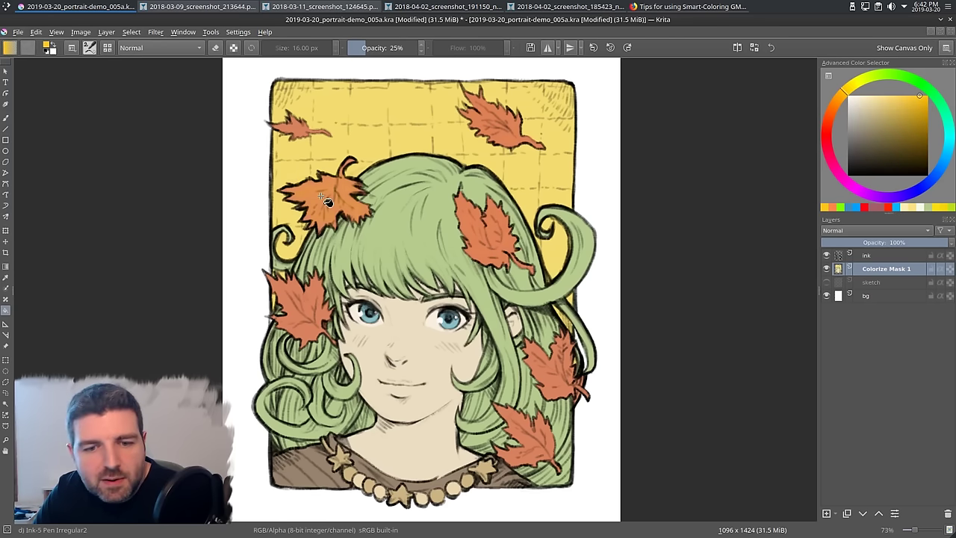
{"action": "left_click", "coordinate": [337, 205]}
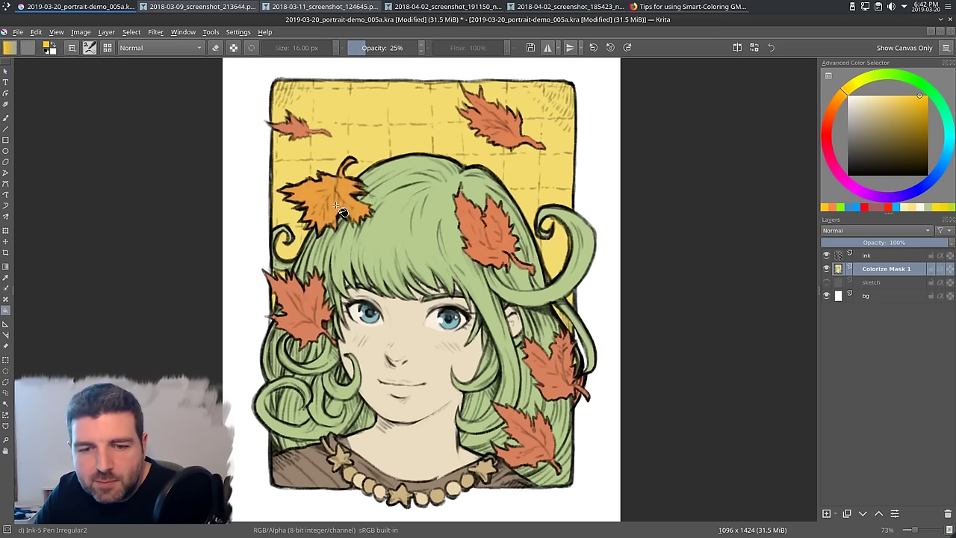
{"action": "left_click", "coordinate": [415, 247]}
{"action": "left_click", "coordinate": [314, 393]}
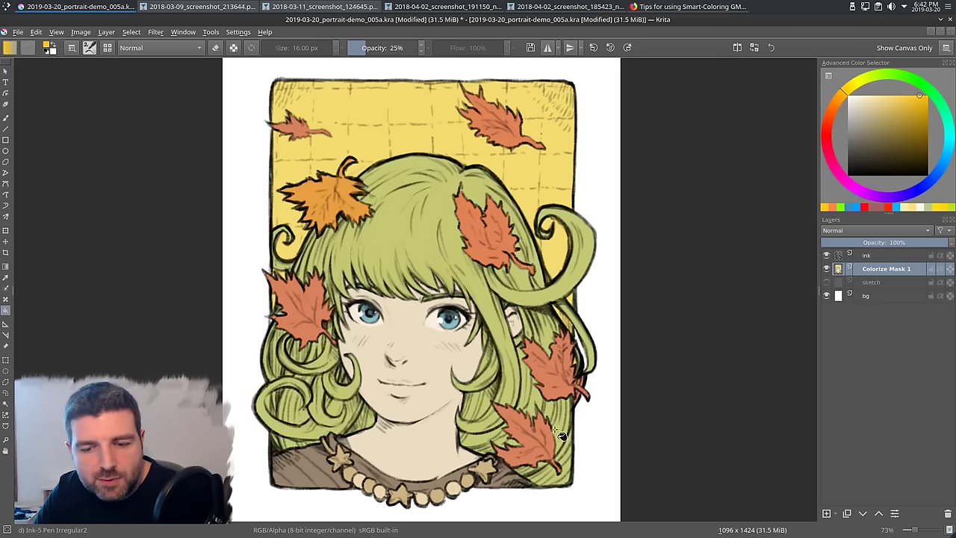
- Tint both irises with a bright sky blue using the Fill tool
{"action": "left_click", "coordinate": [943, 161]}
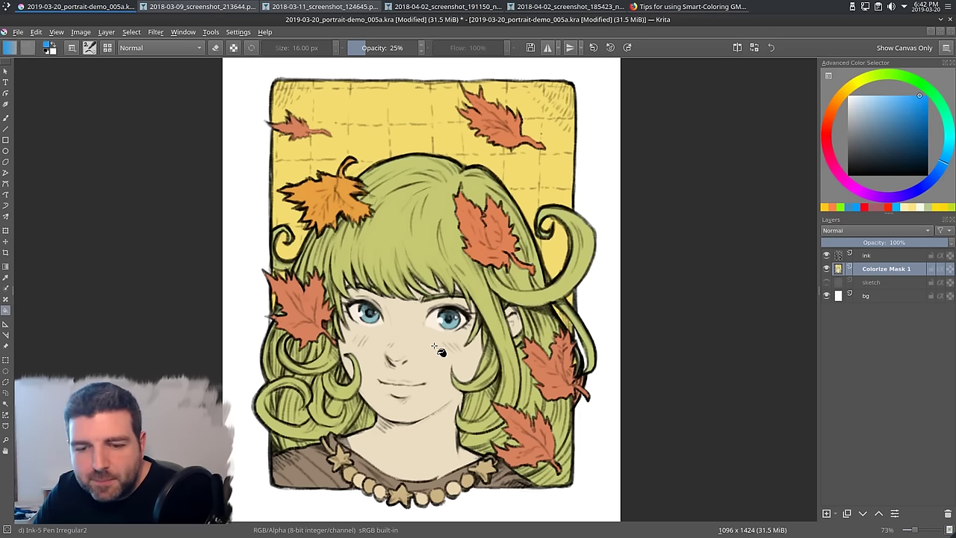
{"action": "left_click", "coordinate": [448, 322]}
{"action": "left_click", "coordinate": [371, 316]}
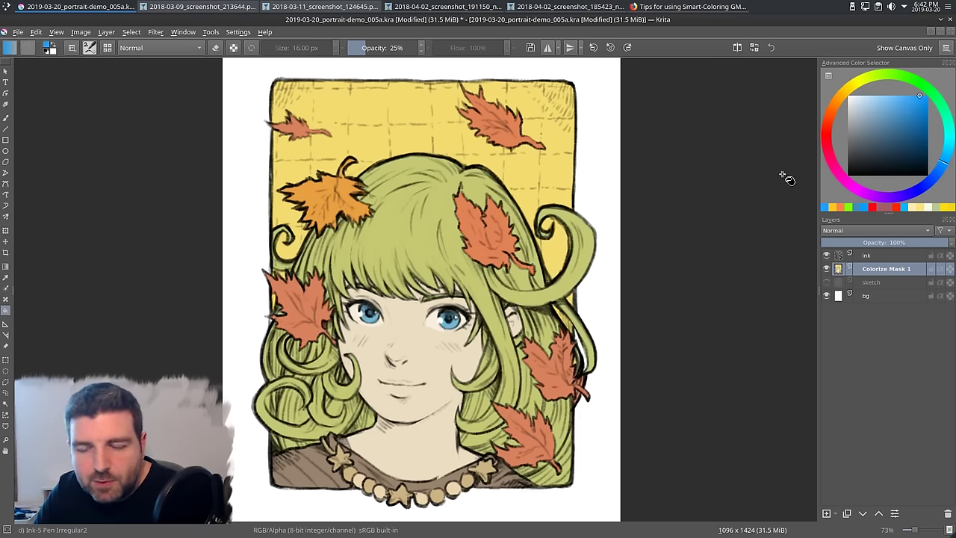
- Tint the face skin with a salmon pink using the Fill tool at 12% opacity
{"action": "left_click", "coordinate": [829, 120]}
{"action": "left_click", "coordinate": [889, 99]}
{"action": "left_click", "coordinate": [893, 97]}
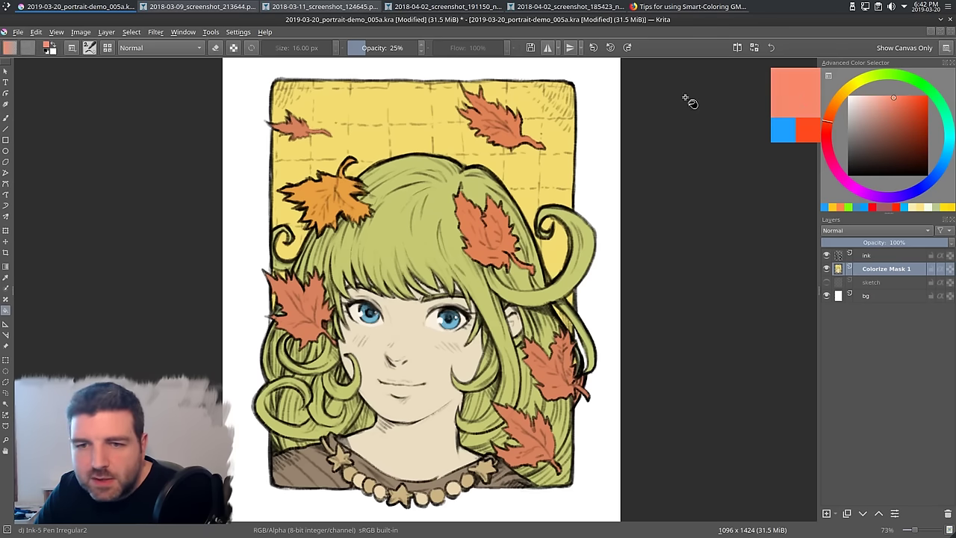
{"action": "left_click_drag", "start_coordinate": [362, 48], "coordinate": [356, 48]}
{"action": "left_click", "coordinate": [421, 352]}
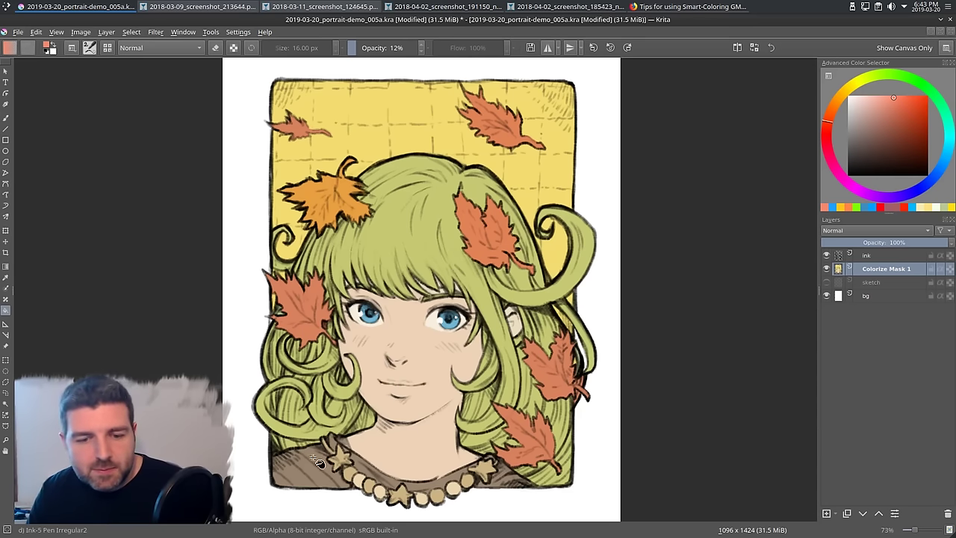
- Examine the colour edges of the orange and red maple leaves up close for jagged, aliased pixels
{"action": "scroll", "coordinate": [506, 132], "scroll_direction": "up", "scroll_amount": 4}
{"action": "scroll", "coordinate": [502, 127], "scroll_direction": "up", "scroll_amount": 4}
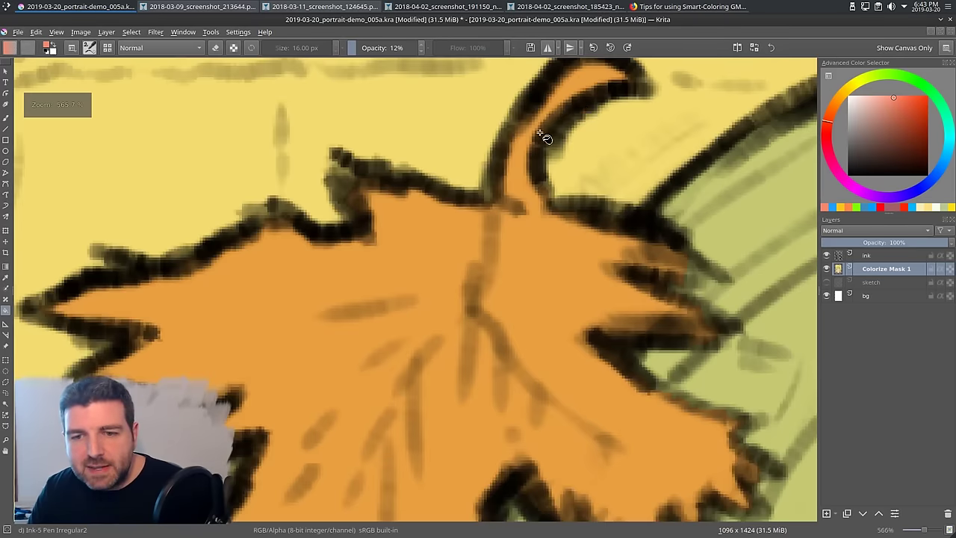
{"action": "left_click_drag", "start_coordinate": [581, 114], "coordinate": [482, 463]}
{"action": "scroll", "coordinate": [530, 309], "scroll_direction": "down", "scroll_amount": 2}
{"action": "left_click_drag", "start_coordinate": [371, 241], "coordinate": [555, 268]}
{"action": "scroll", "coordinate": [556, 269], "scroll_direction": "up", "scroll_amount": 2}
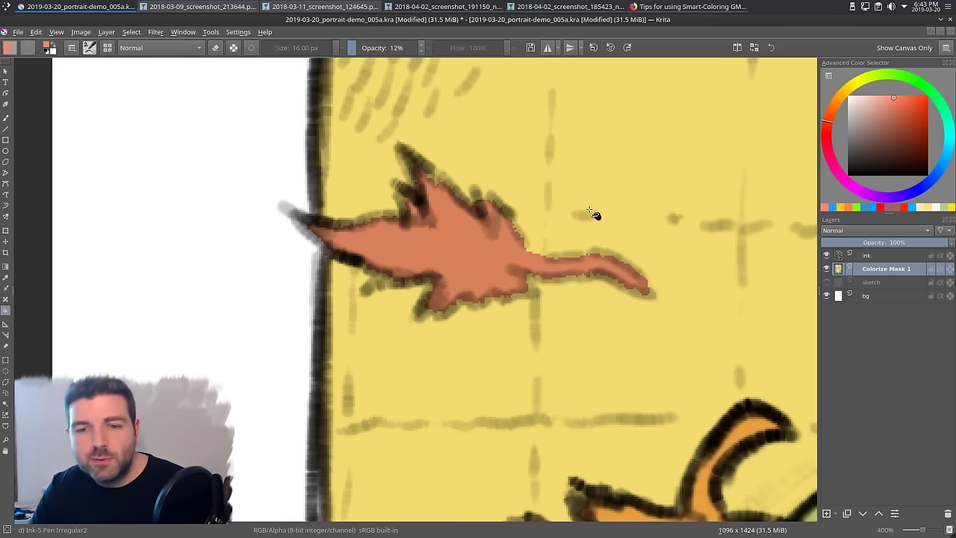
{"action": "scroll", "coordinate": [529, 332], "scroll_direction": "down", "scroll_amount": 3}
{"action": "left_click_drag", "start_coordinate": [544, 321], "coordinate": [192, 97]}
{"action": "scroll", "coordinate": [491, 242], "scroll_direction": "up", "scroll_amount": 3}
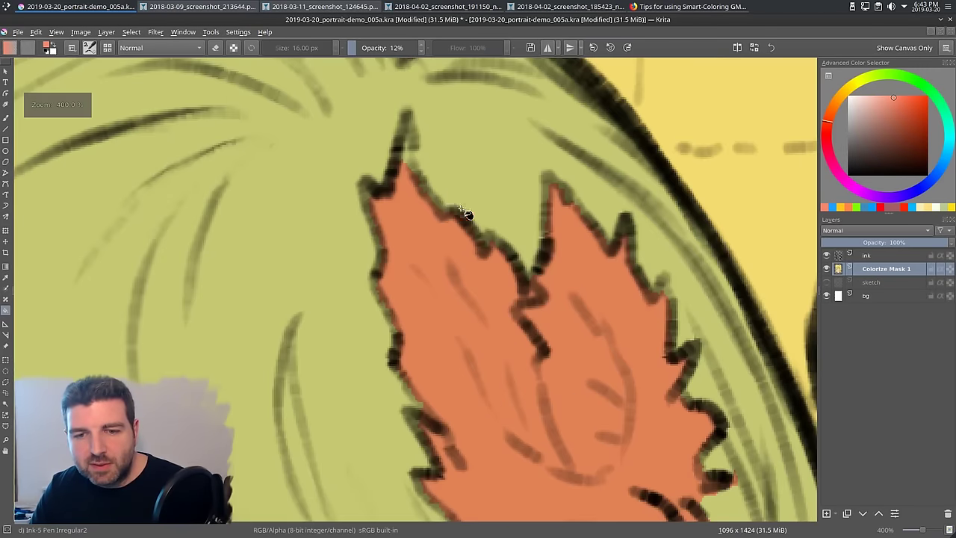
{"action": "scroll", "coordinate": [505, 271], "scroll_direction": "down", "scroll_amount": 4}
{"action": "scroll", "coordinate": [443, 213], "scroll_direction": "up", "scroll_amount": 2}
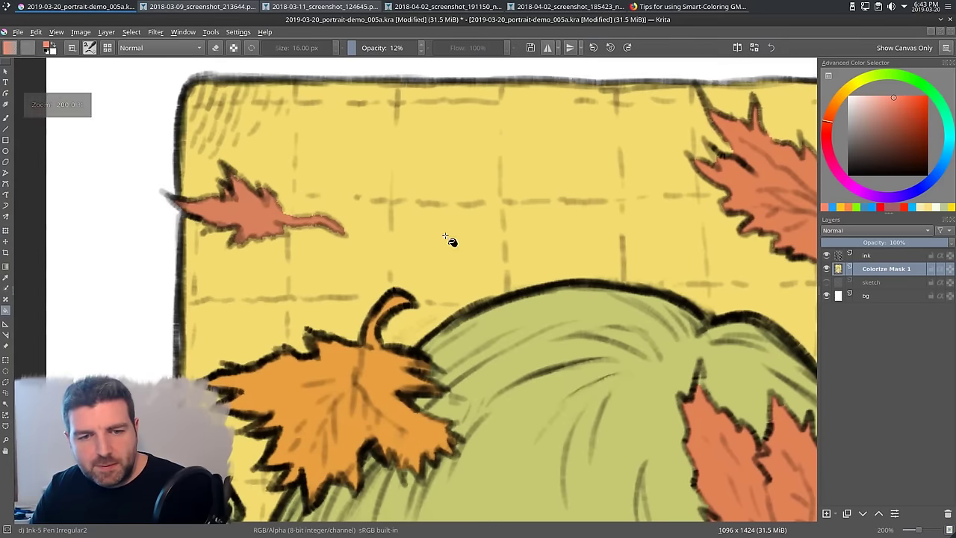
{"action": "scroll", "coordinate": [309, 217], "scroll_direction": "up", "scroll_amount": 1}
{"action": "scroll", "coordinate": [320, 229], "scroll_direction": "up", "scroll_amount": 1}
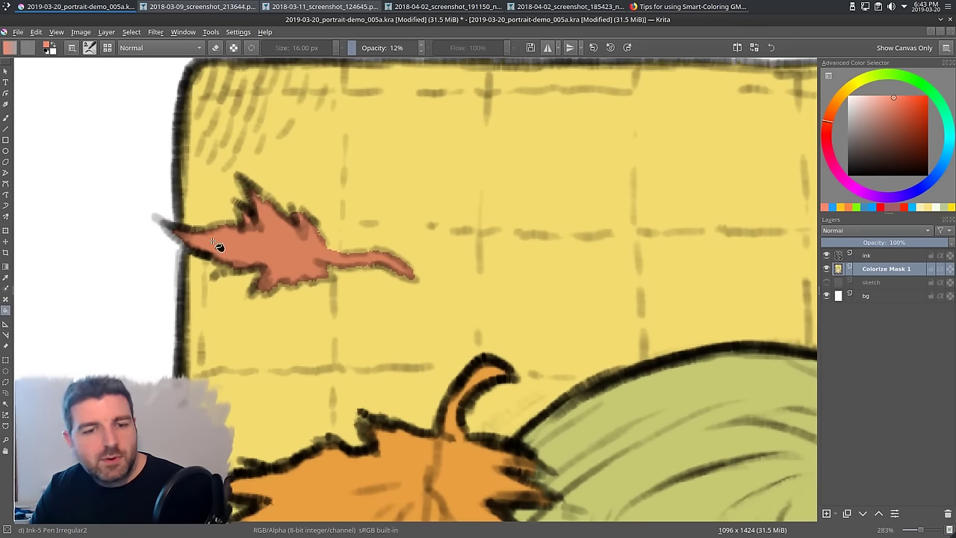
- Apply a Gaussian Blur with a 2 px horizontal and vertical radius to the Colorize Mask 1 layer
{"action": "left_click", "coordinate": [155, 31]}
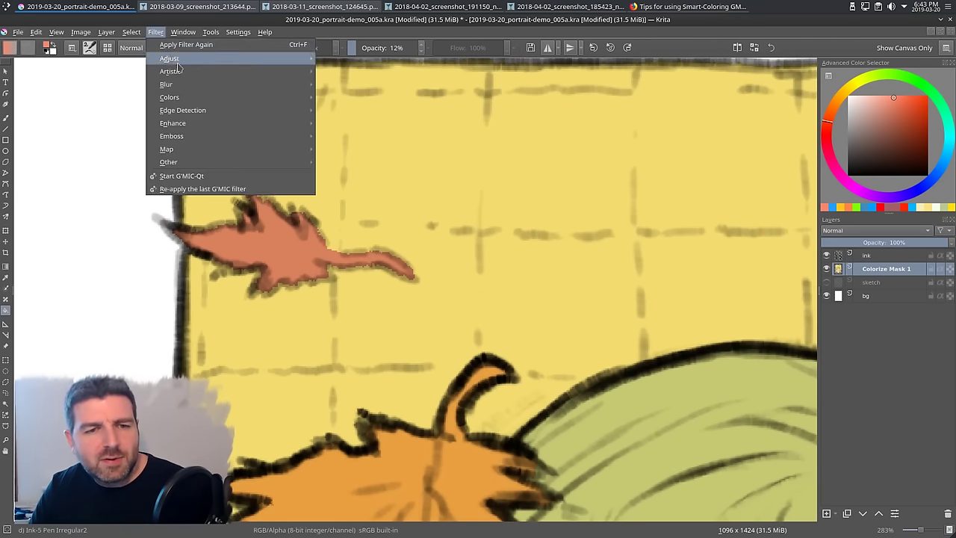
{"action": "mouse_move", "coordinate": [187, 84]}
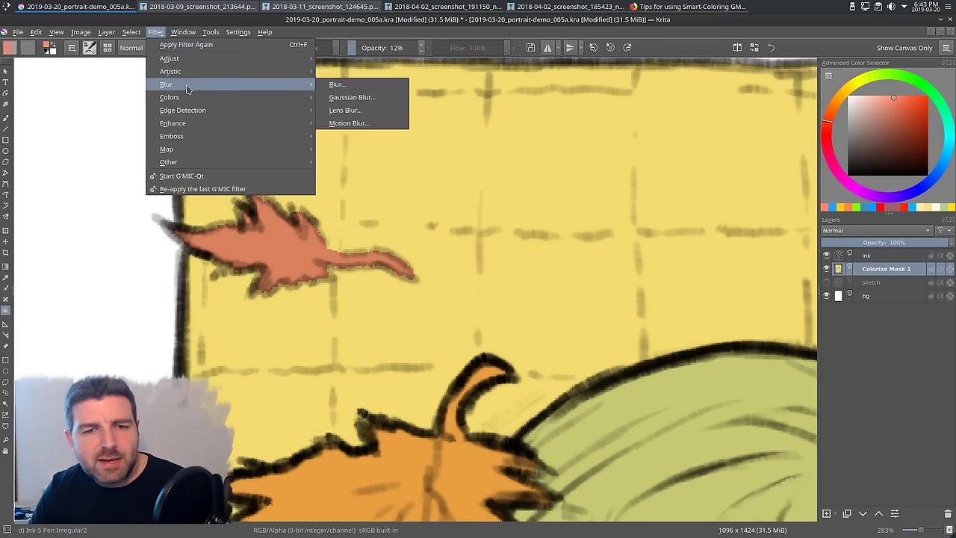
{"action": "left_click", "coordinate": [356, 98]}
{"action": "left_click_drag", "start_coordinate": [300, 89], "coordinate": [767, 106]}
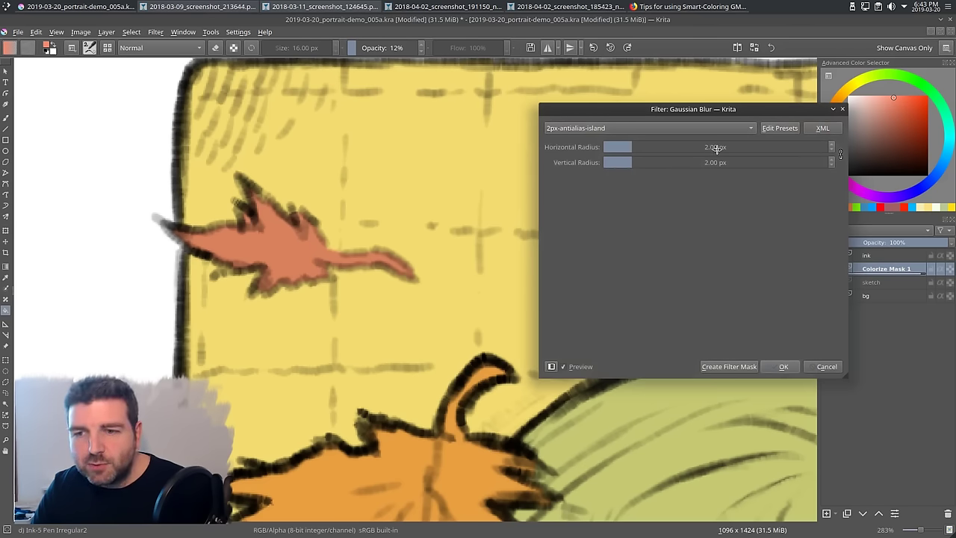
{"action": "left_click", "coordinate": [783, 366]}
- Hide the ink layer to examine the blurred edges of the flat colours, show it again and review the portrait
{"action": "scroll", "coordinate": [355, 329], "scroll_direction": "up", "scroll_amount": 5}
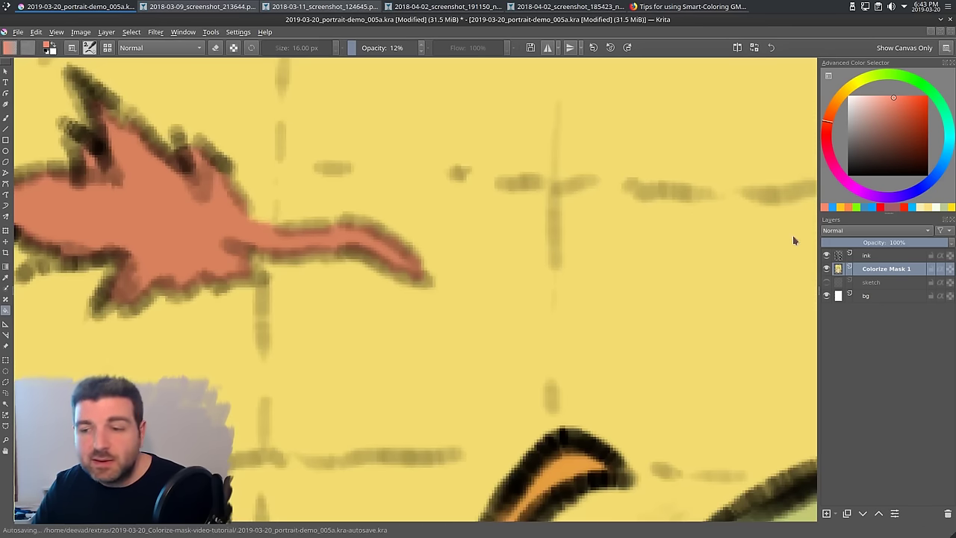
{"action": "left_click", "coordinate": [826, 255]}
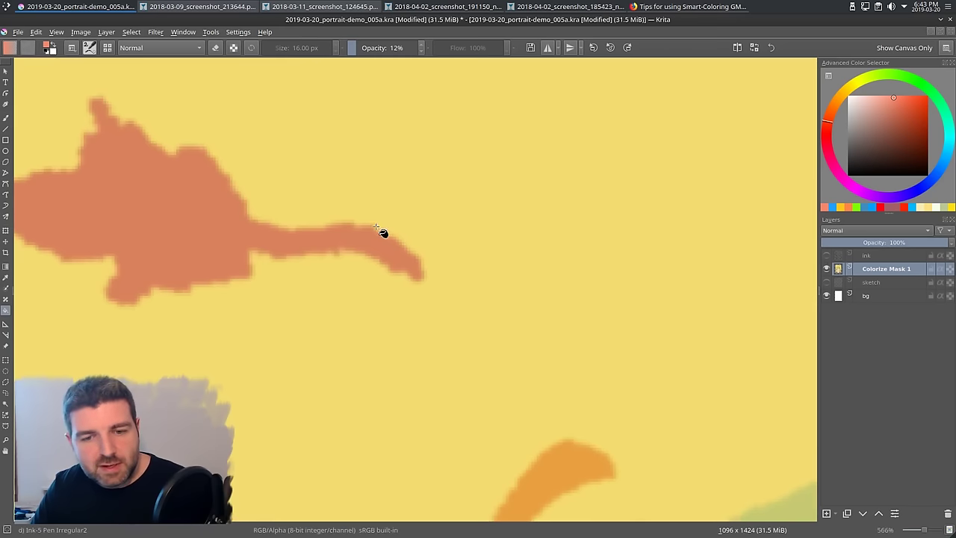
{"action": "scroll", "coordinate": [547, 290], "scroll_direction": "down", "scroll_amount": 3}
{"action": "scroll", "coordinate": [561, 360], "scroll_direction": "up", "scroll_amount": 3}
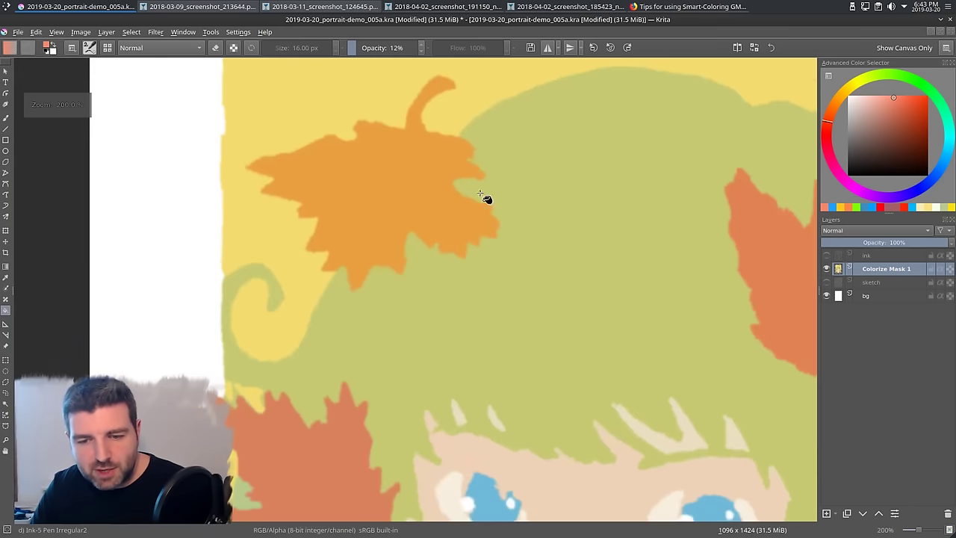
{"action": "scroll", "coordinate": [404, 282], "scroll_direction": "down", "scroll_amount": 1}
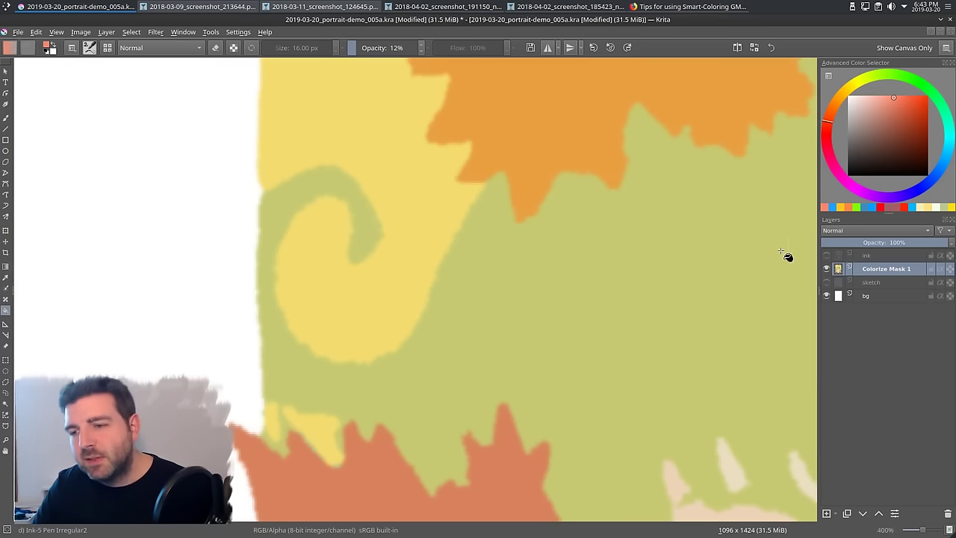
{"action": "left_click", "coordinate": [826, 256]}
{"action": "scroll", "coordinate": [510, 220], "scroll_direction": "down", "scroll_amount": 2}
{"action": "scroll", "coordinate": [510, 220], "scroll_direction": "down", "scroll_amount": 2}
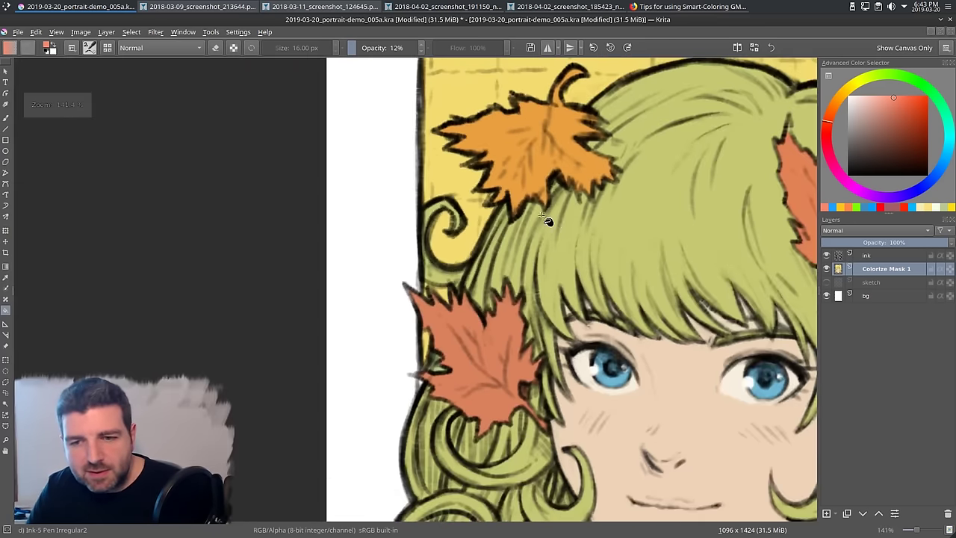
{"action": "scroll", "coordinate": [514, 210], "scroll_direction": "up", "scroll_amount": 1}
{"action": "scroll", "coordinate": [513, 210], "scroll_direction": "down", "scroll_amount": 1}
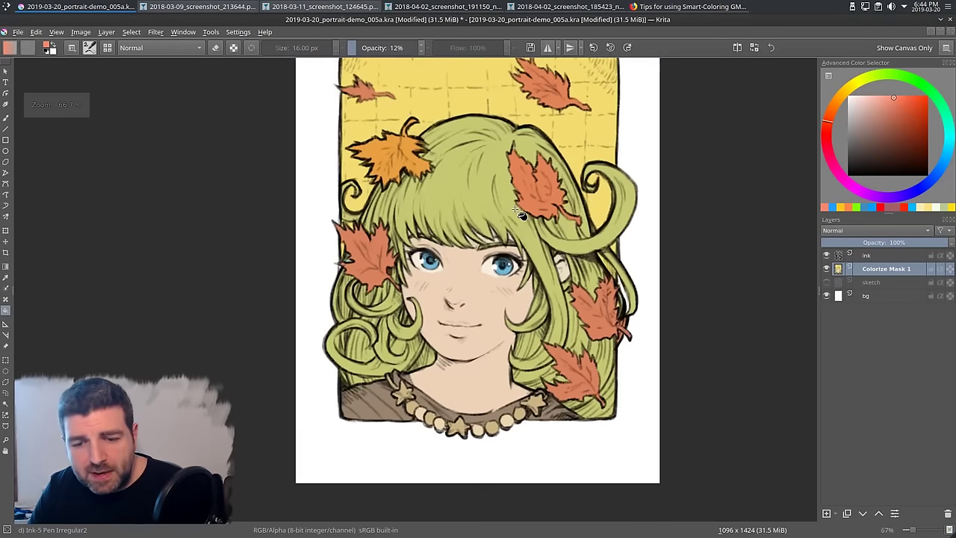